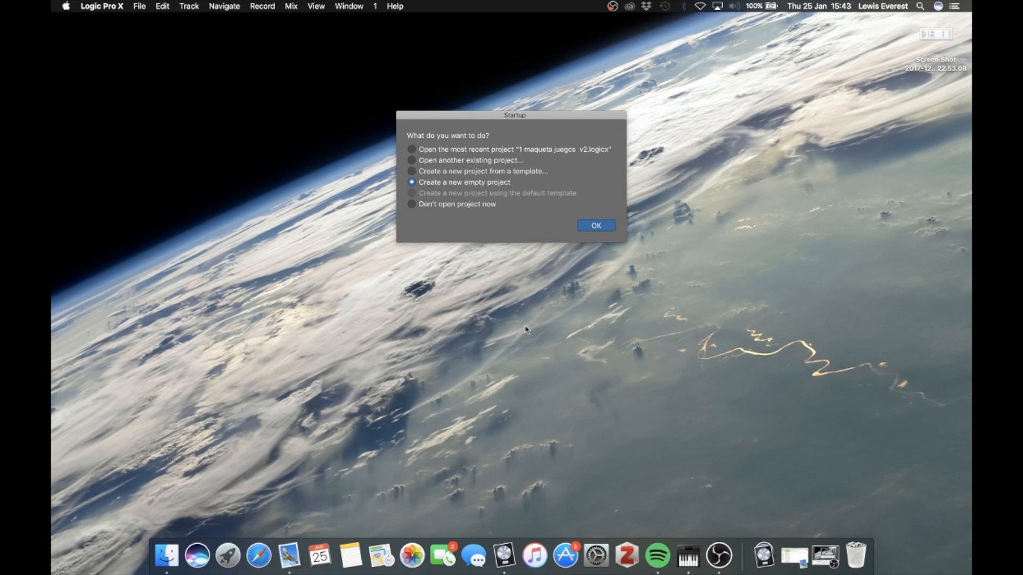
# - Create a new empty project with one audio track using Input 1 and output Bus 1
pyautogui.click(596, 226)
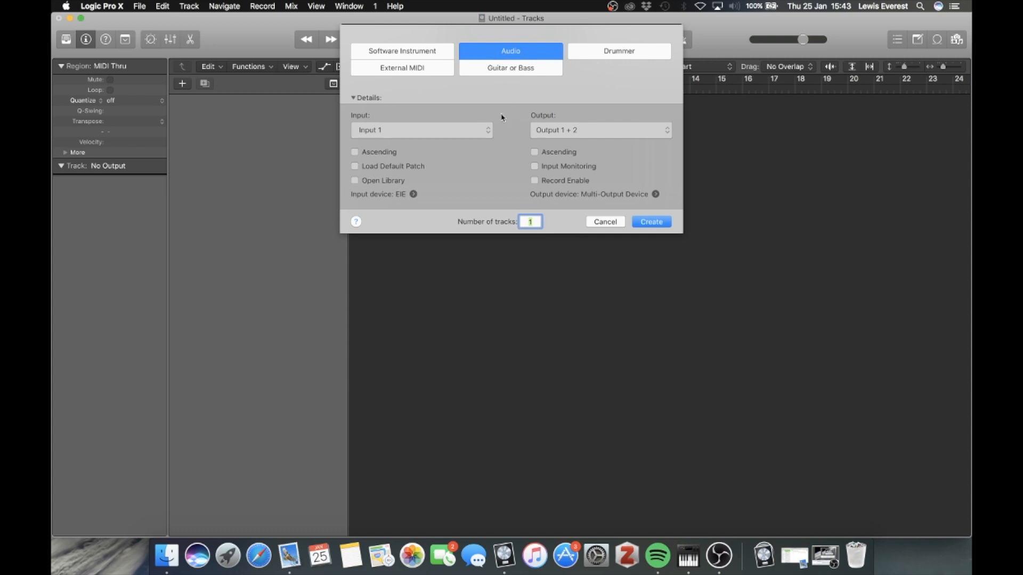
pyautogui.click(603, 132)
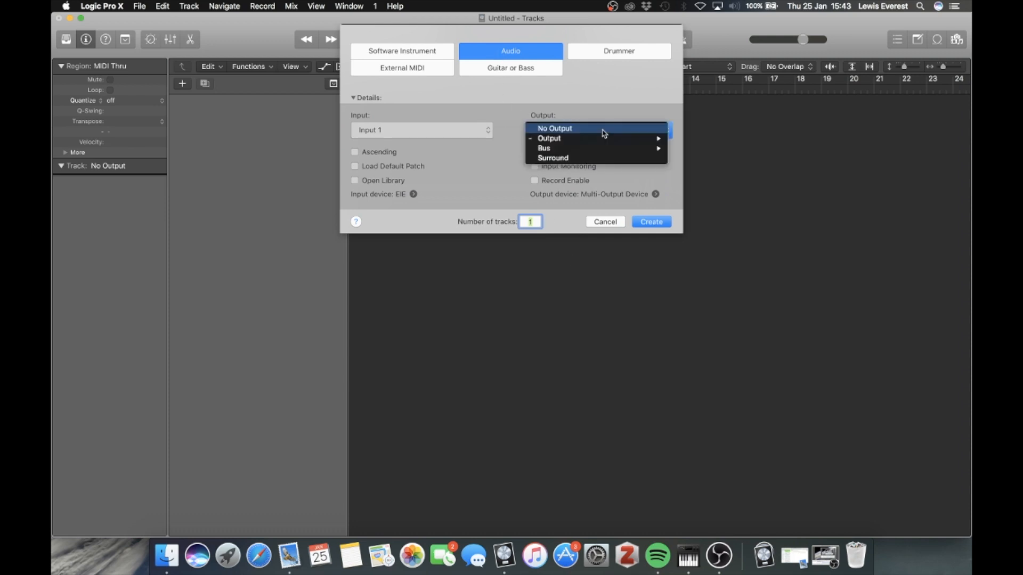
pyautogui.moveTo(604, 152)
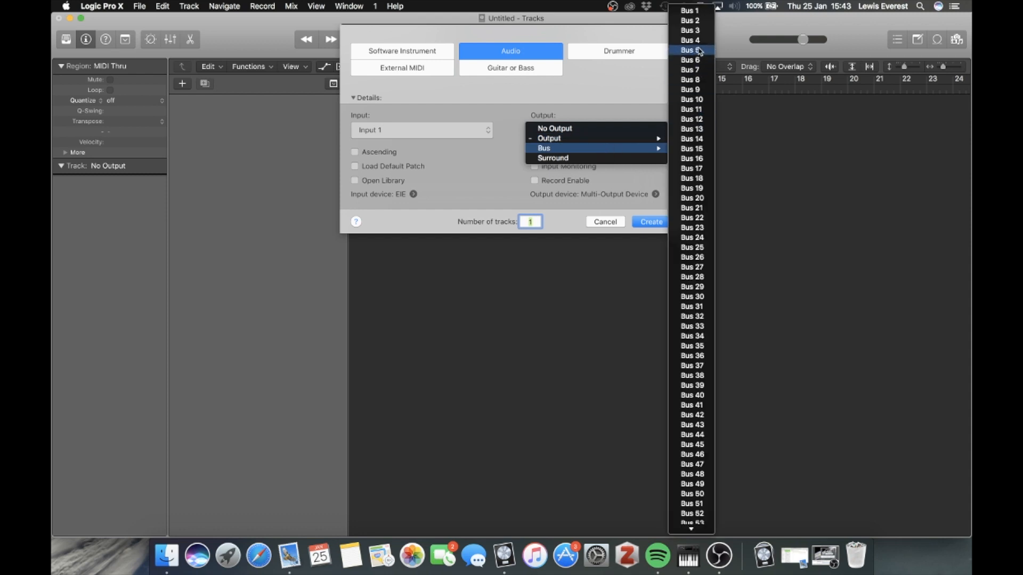
pyautogui.click(693, 11)
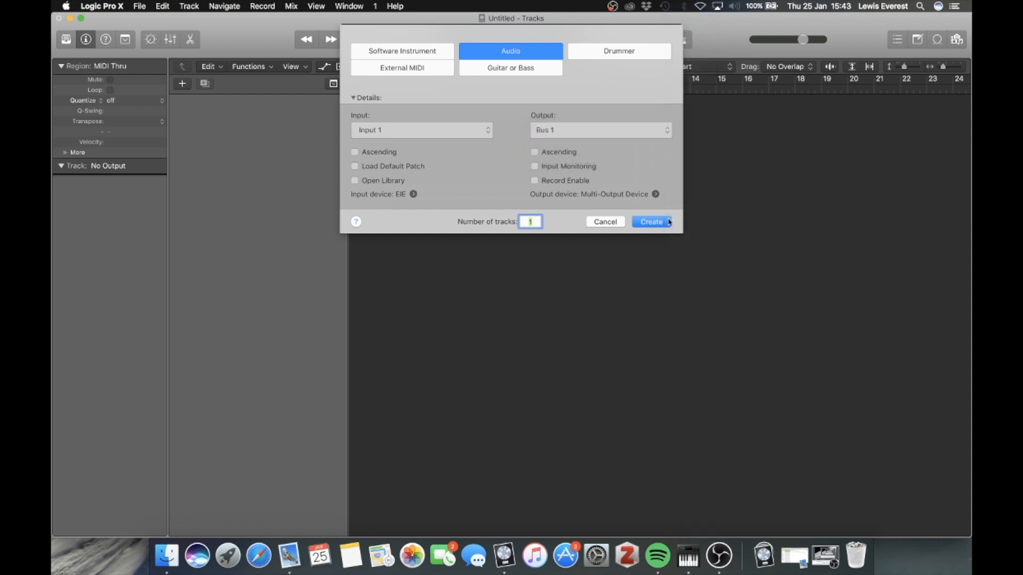
pyautogui.click(652, 222)
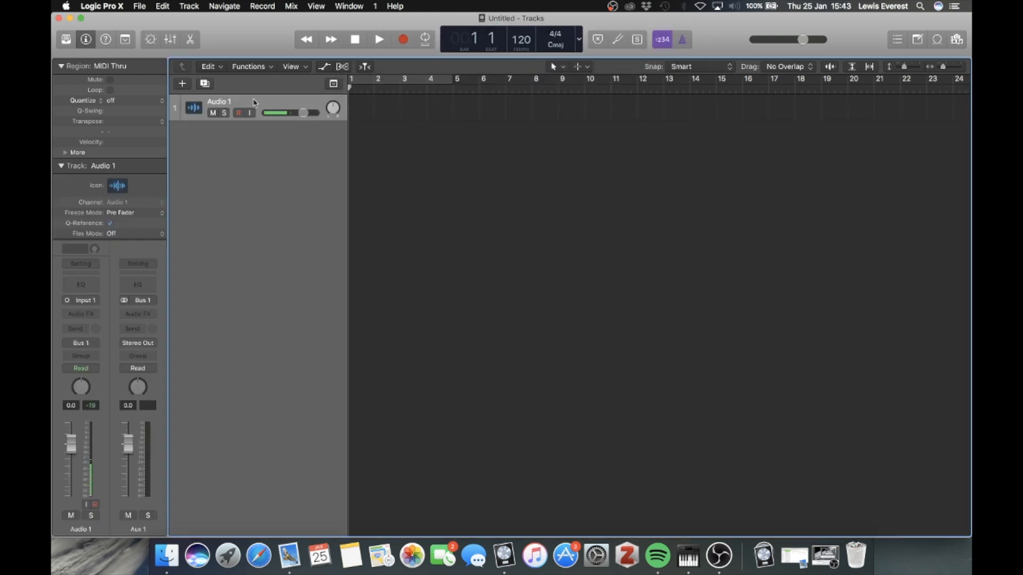
# - Rename the audio track as Test Tone
pyautogui.doubleClick(218, 100)
pyautogui.press('BackSpace')
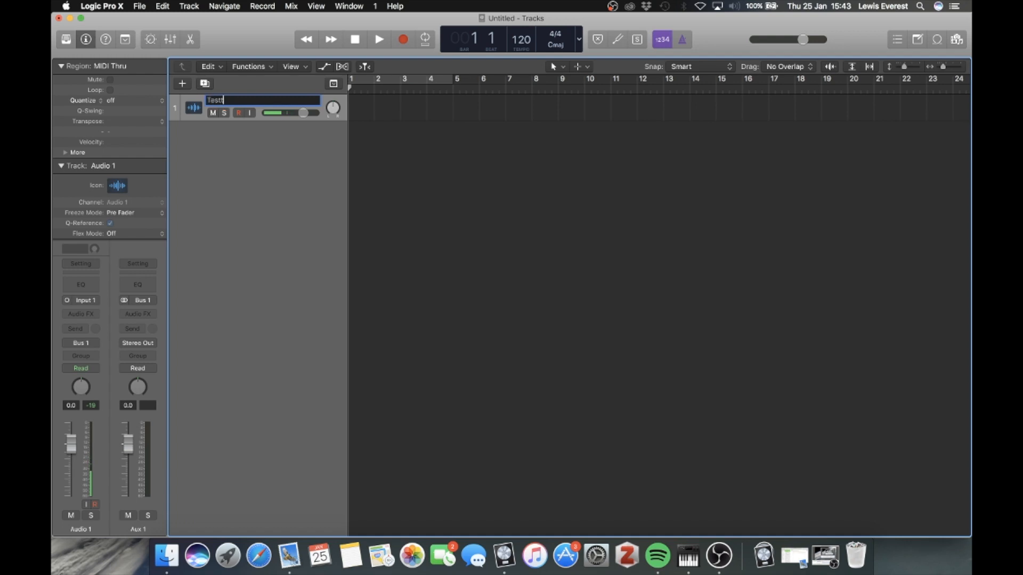
pyautogui.write('Testtone')
pyautogui.press('BackSpace')
pyautogui.press('BackSpace')
pyautogui.press('BackSpace')
pyautogui.write('Tone')
pyautogui.press('Return')
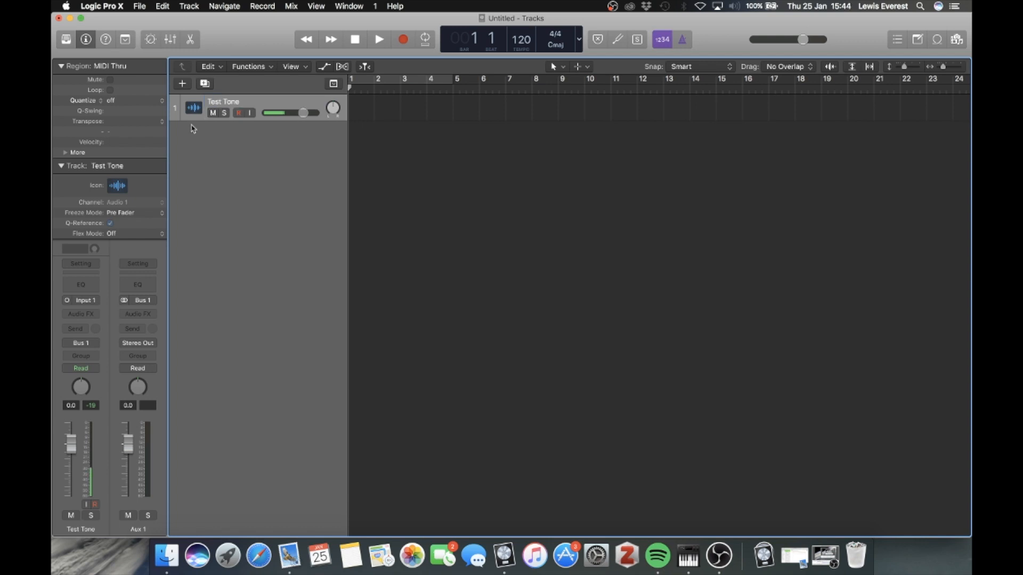
# - Add a second audio track below Test Tone and name it Earthquake Rumble
pyautogui.doubleClick(230, 144)
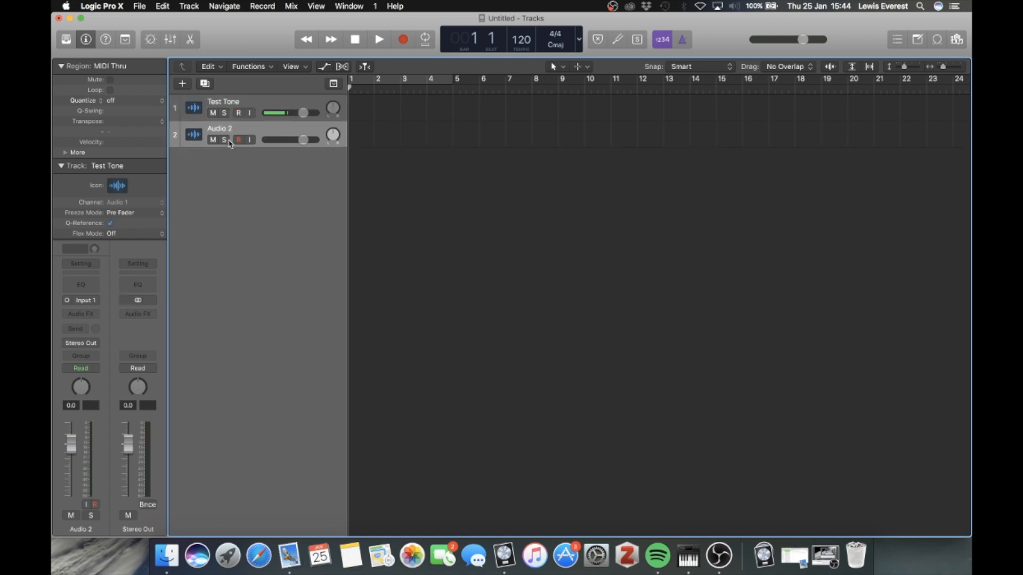
pyautogui.doubleClick(223, 130)
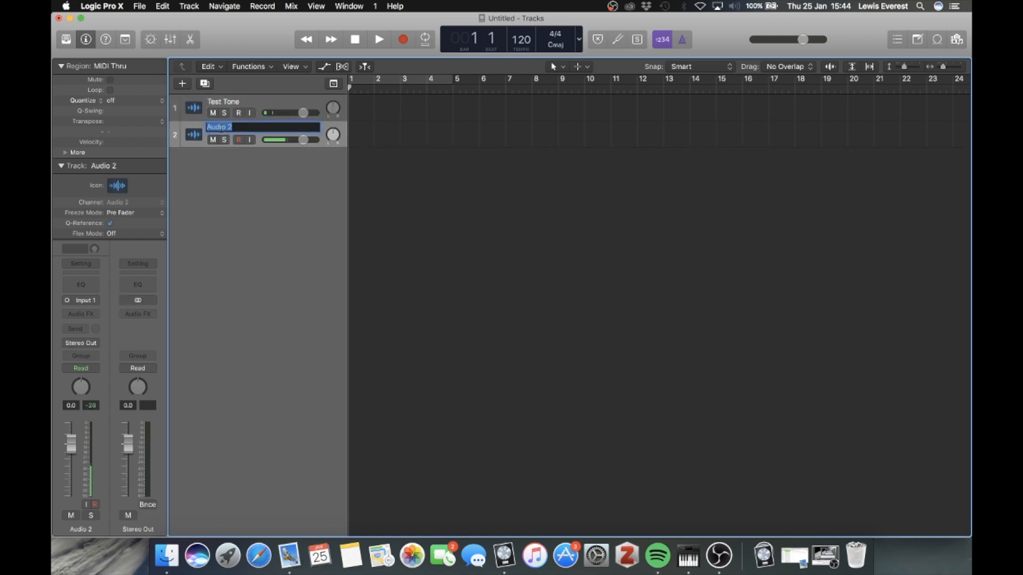
pyautogui.write('Earthquake Rumble')
pyautogui.press('Return')
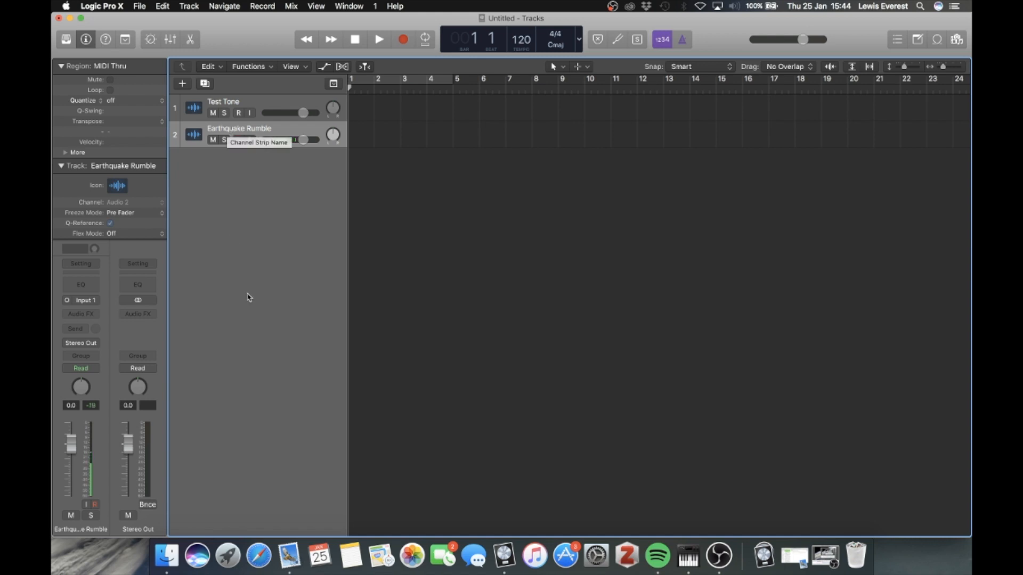
# - Set the input of the Earthquake Rumble track to Bus 1, fed by Test Tone
pyautogui.click(89, 301)
pyautogui.moveTo(108, 343)
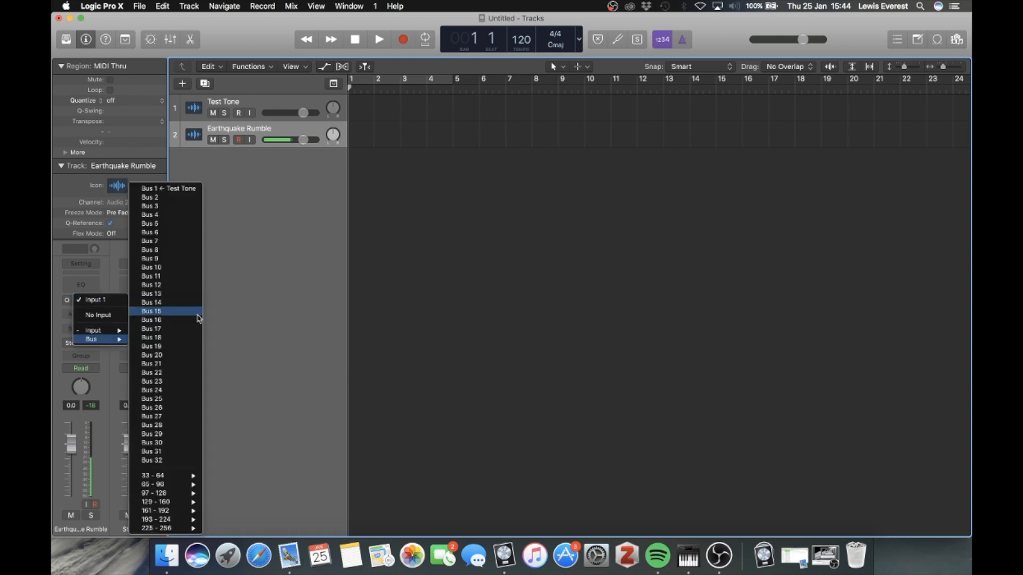
pyautogui.click(188, 190)
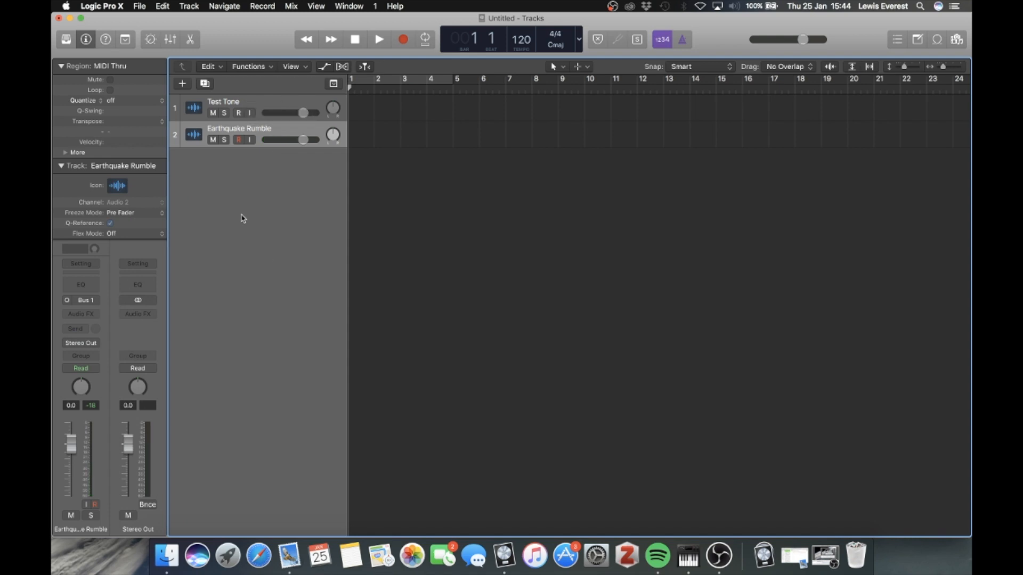
# - Mute the Test Tone track and insert a mono Test Oscillator plug-in on it
pyautogui.click(259, 104)
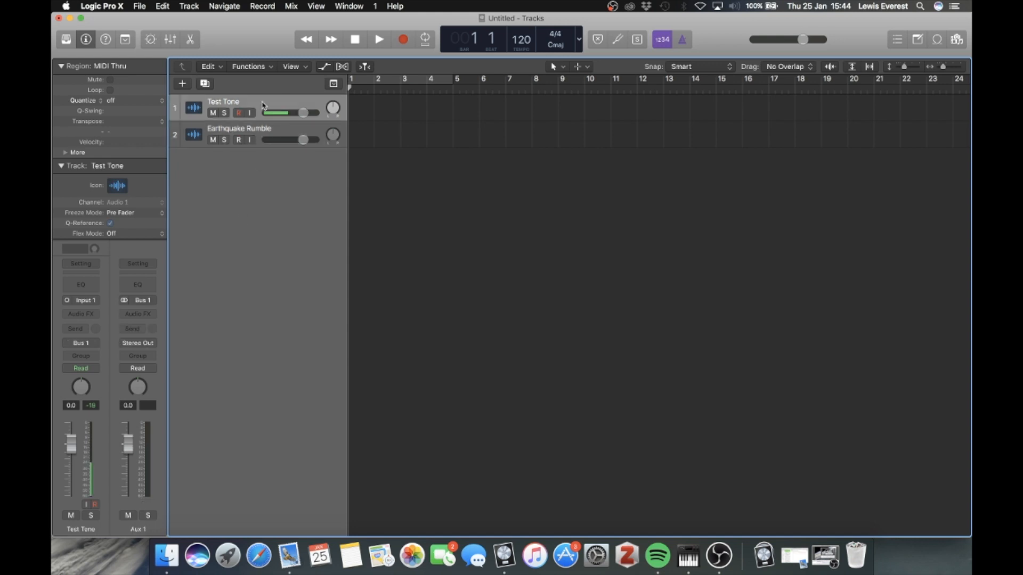
pyautogui.click(215, 113)
pyautogui.click(84, 314)
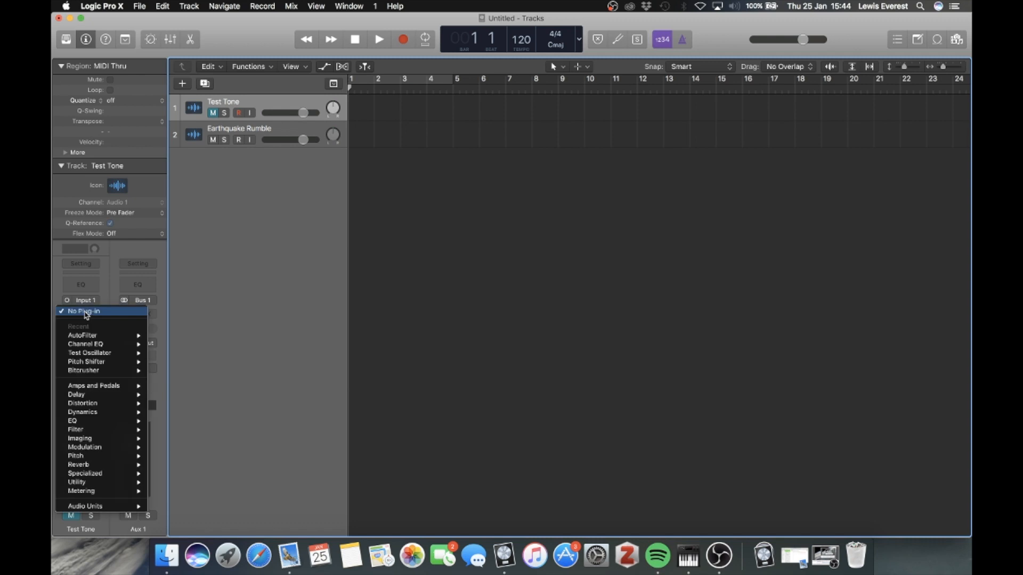
pyautogui.moveTo(100, 483)
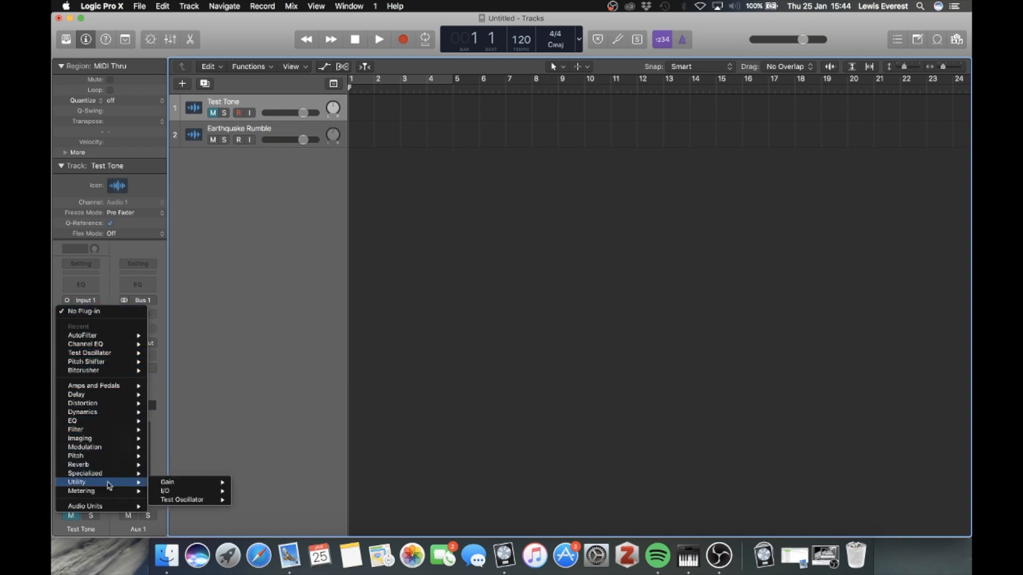
pyautogui.moveTo(211, 500)
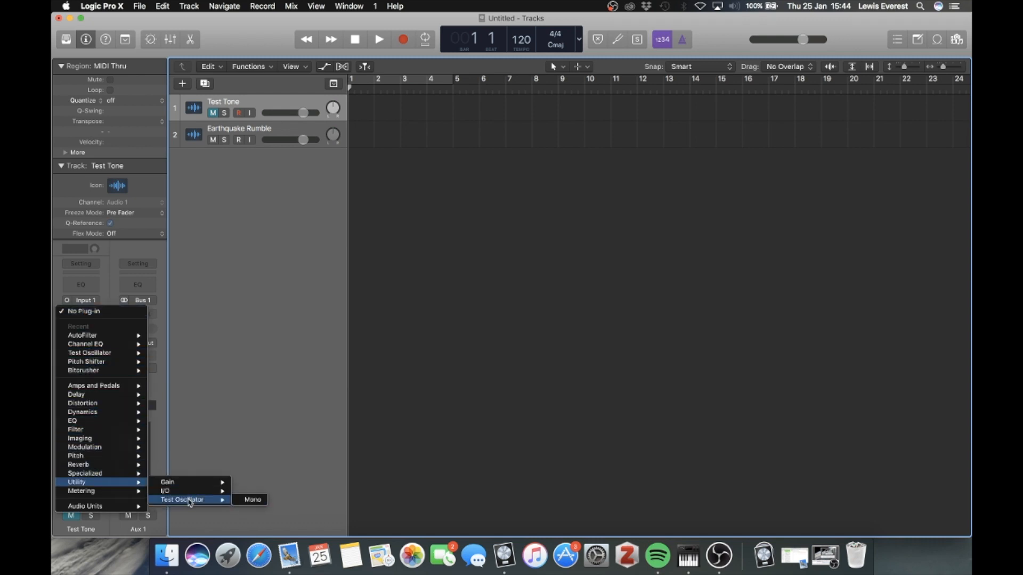
pyautogui.click(243, 501)
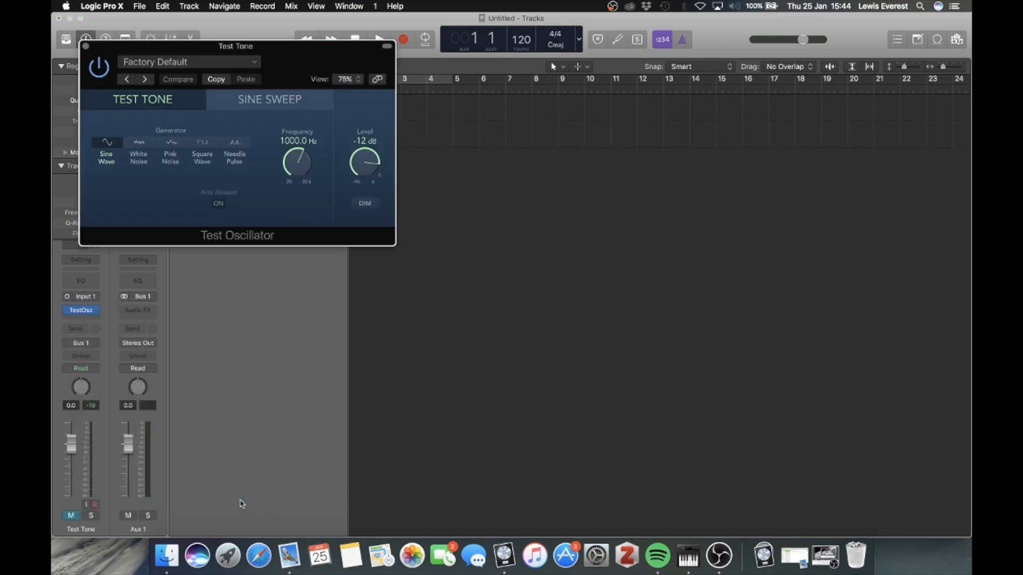
pyautogui.moveTo(262, 45); pyautogui.dragTo(371, 201)
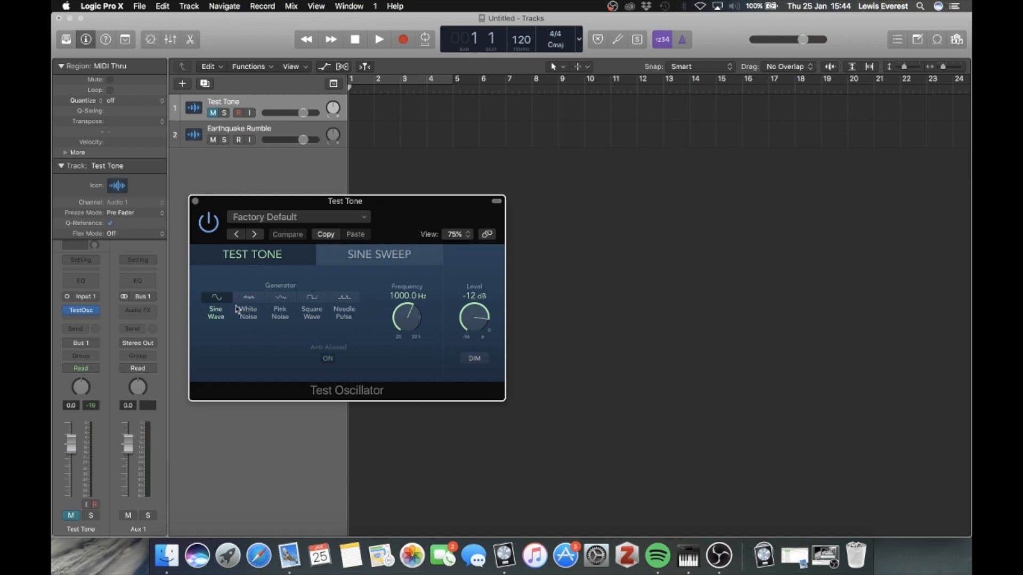
# - Set the Test Oscillator's generator to White Noise, audition it by briefly unmuting the Test Tone track, and close the plug-in
pyautogui.click(250, 301)
pyautogui.moveTo(408, 210); pyautogui.dragTo(503, 257)
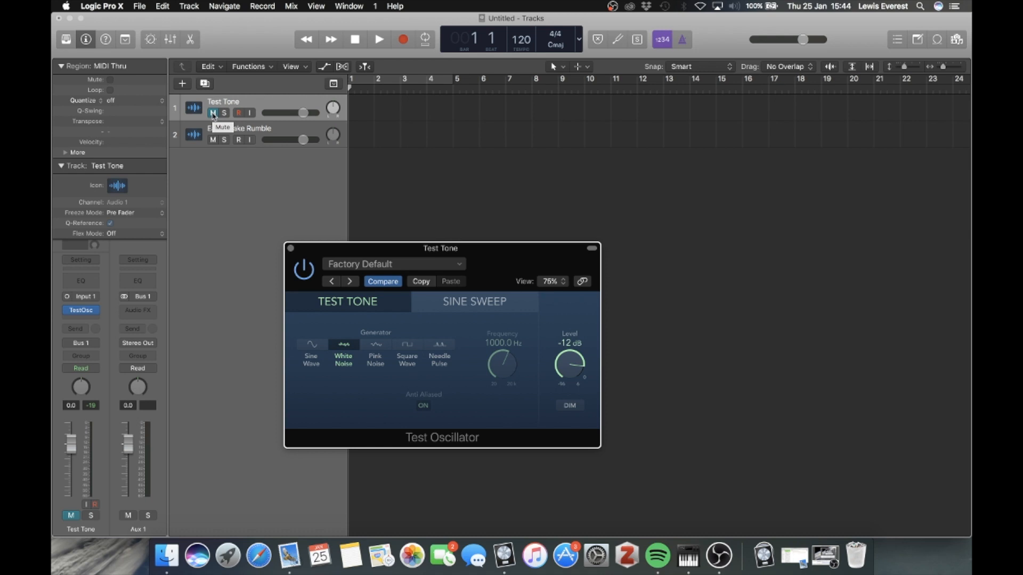
pyautogui.click(213, 113)
pyautogui.click(213, 114)
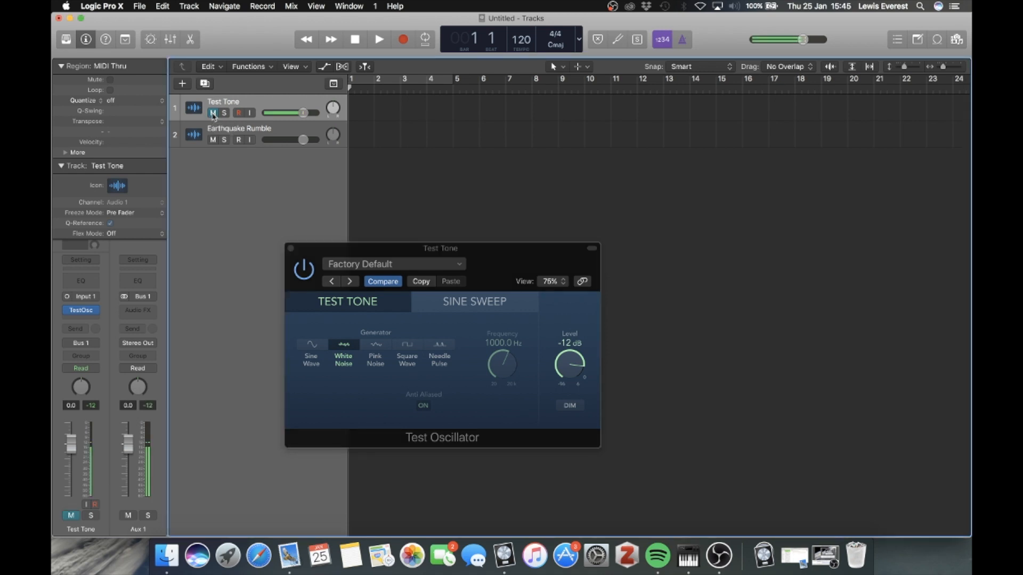
pyautogui.moveTo(512, 269); pyautogui.dragTo(627, 256)
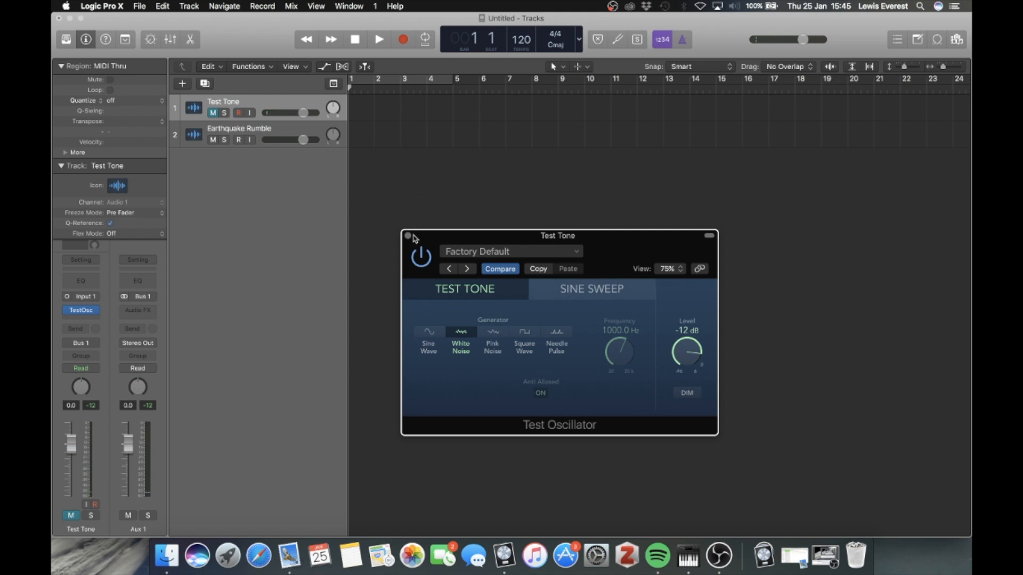
pyautogui.click(408, 236)
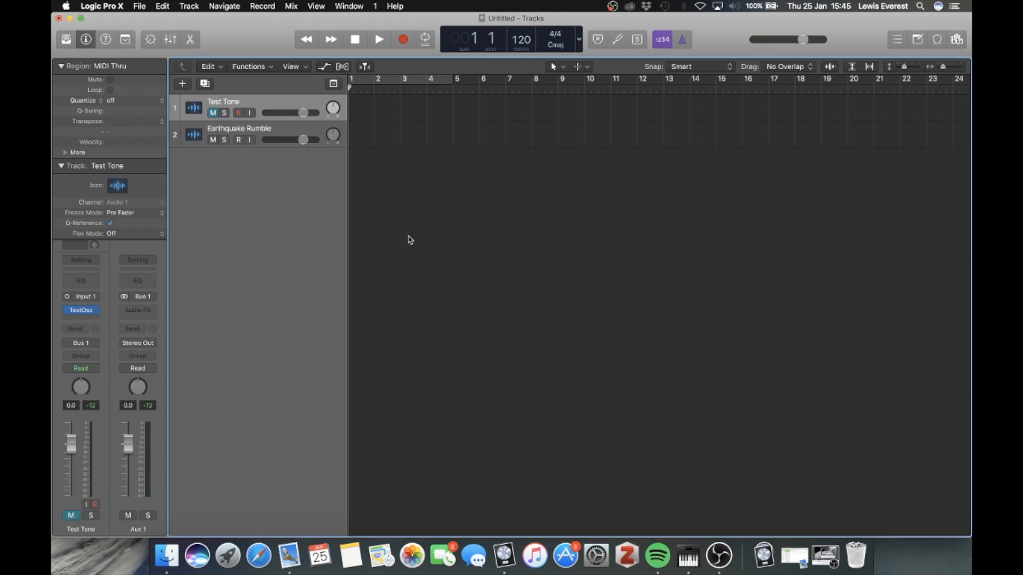
# - Record about five bars of the unmuted Test Tone's white noise onto the record-enabled Earthquake Rumble track, and mute Test Tone again
pyautogui.click(238, 140)
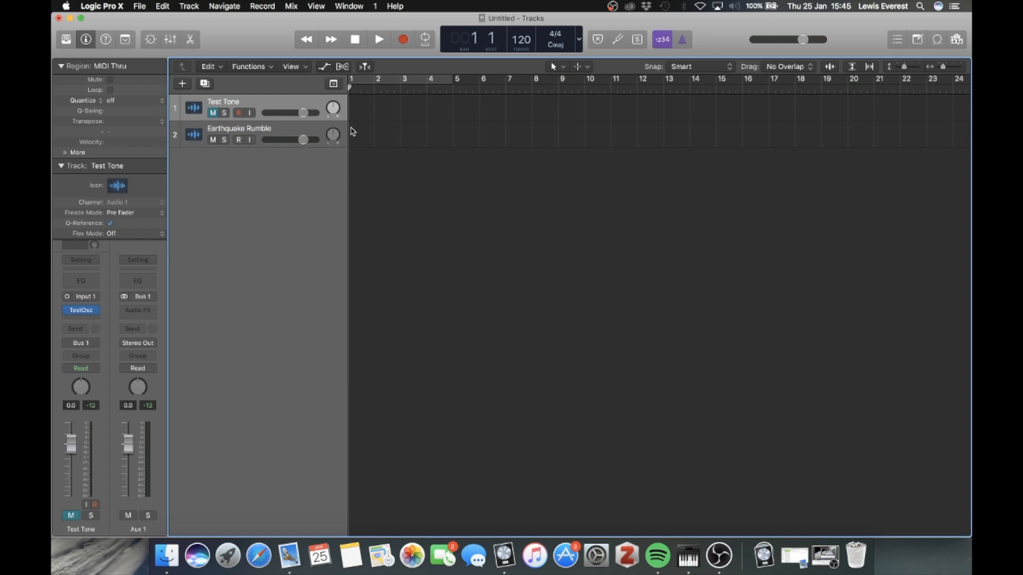
pyautogui.click(212, 113)
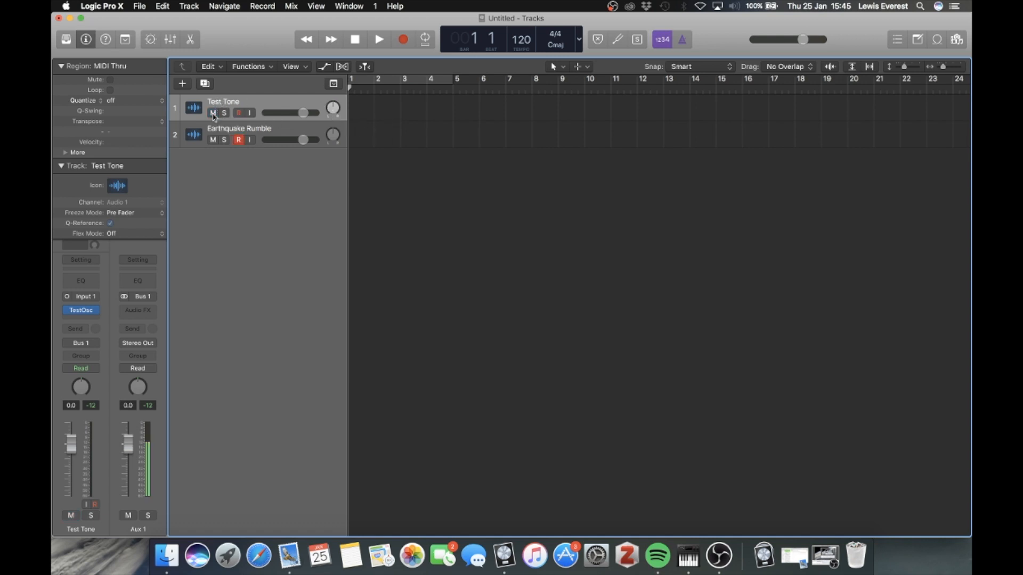
pyautogui.click(403, 39)
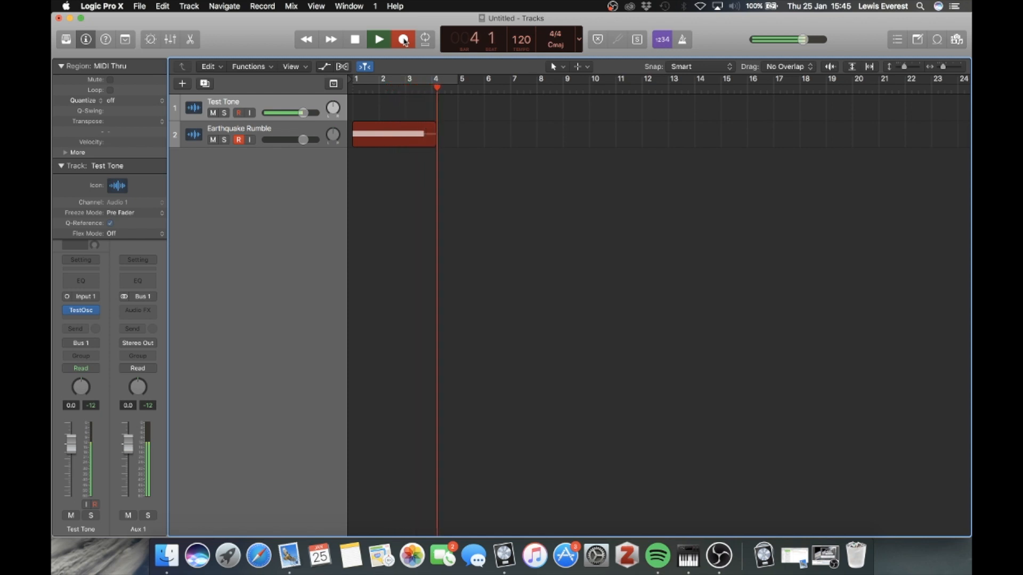
pyautogui.click(356, 39)
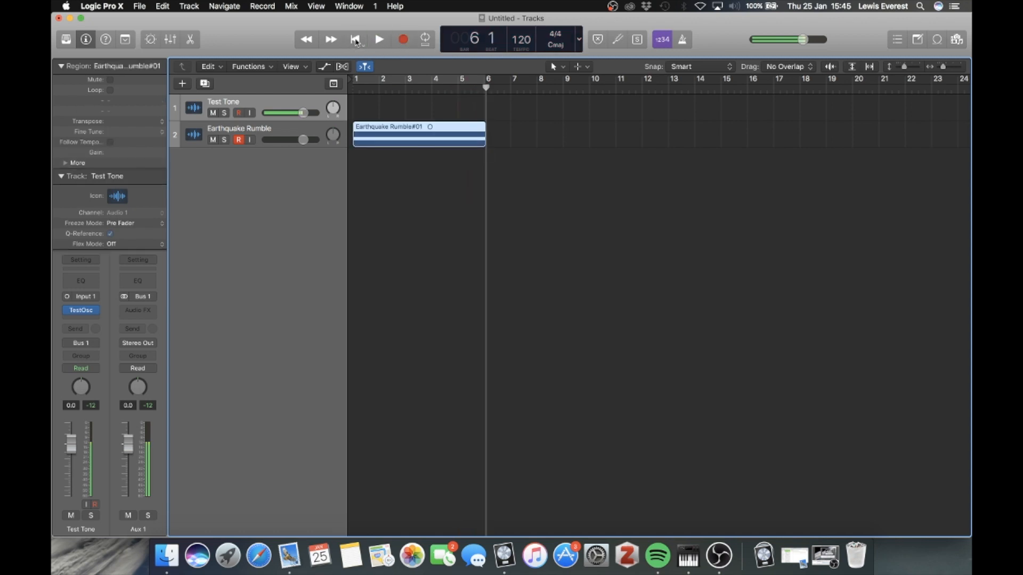
pyautogui.click(213, 113)
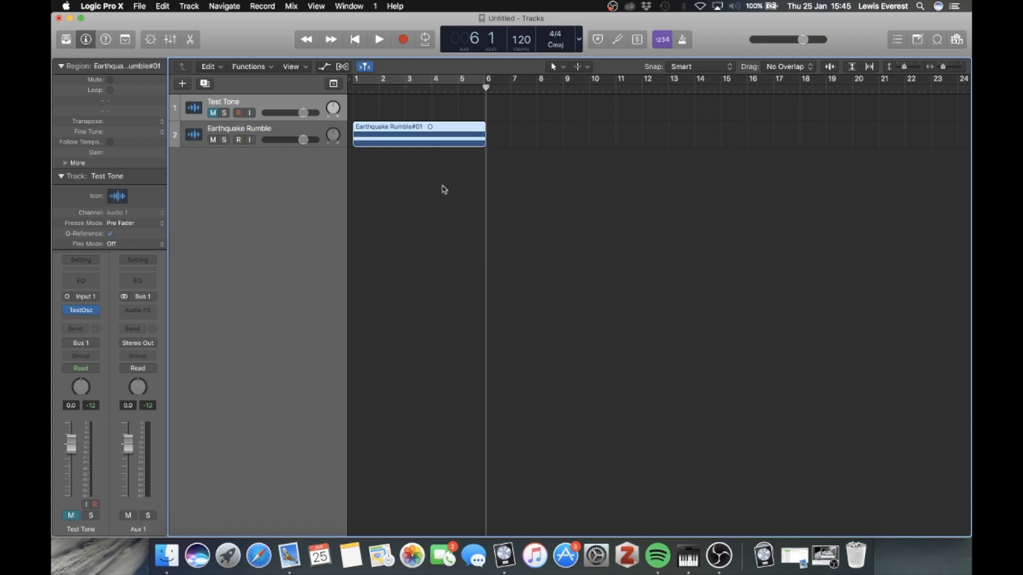
# - Turn on cycling over the recorded Earthquake Rumble region, bars 1 to 6, and play it back briefly
pyautogui.rightClick(427, 45)
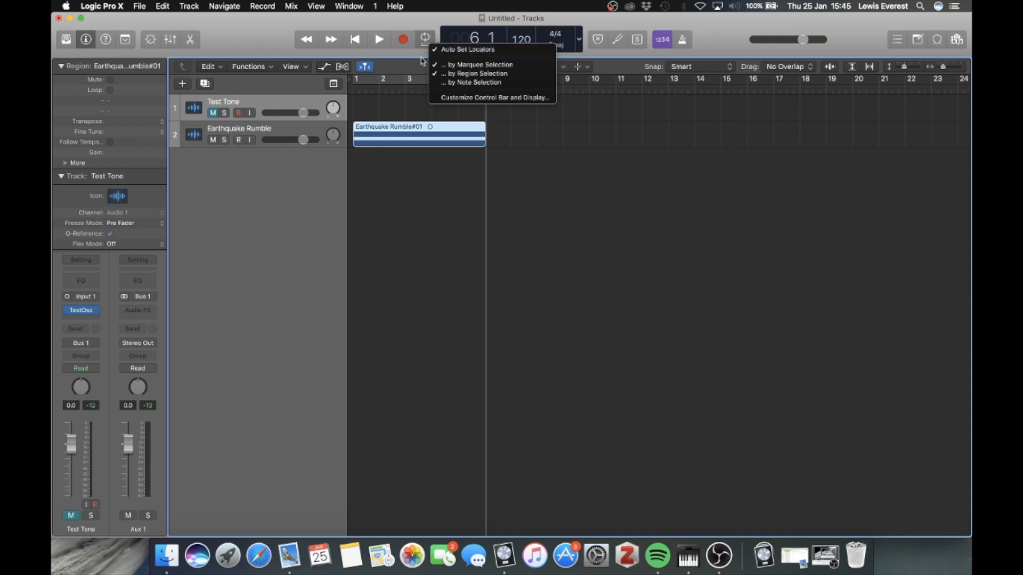
pyautogui.click(409, 95)
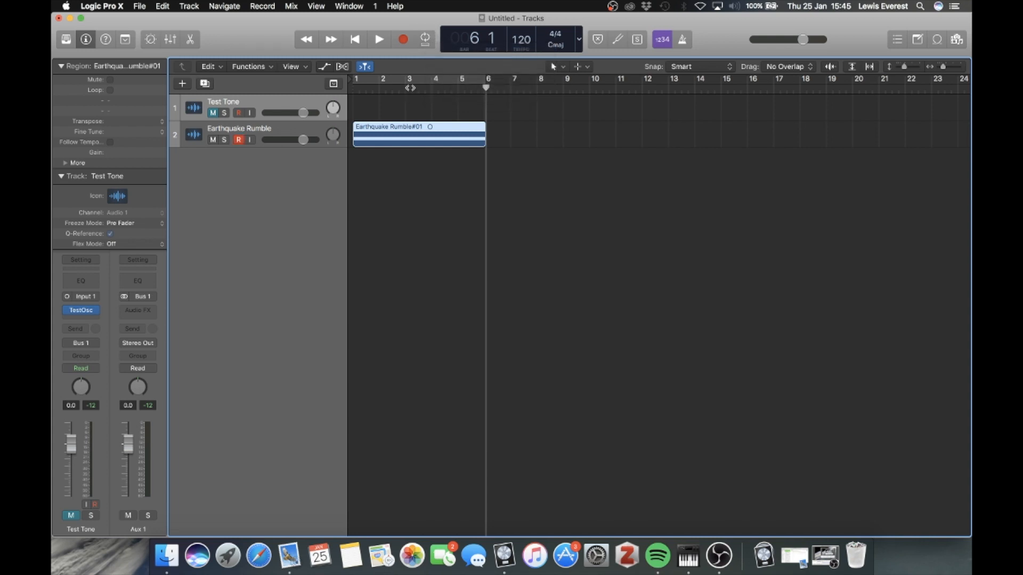
pyautogui.click(417, 123)
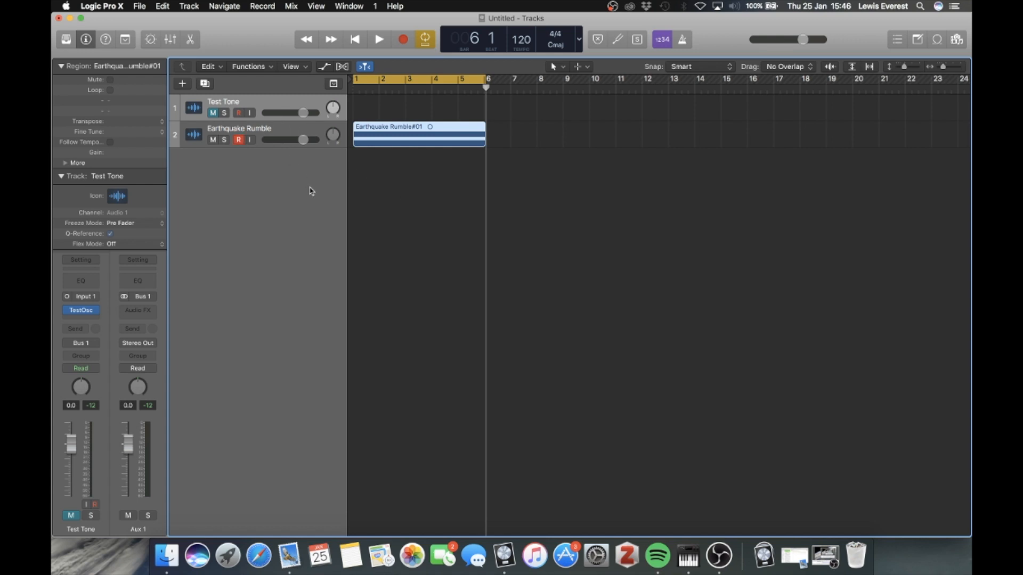
pyautogui.press('space')
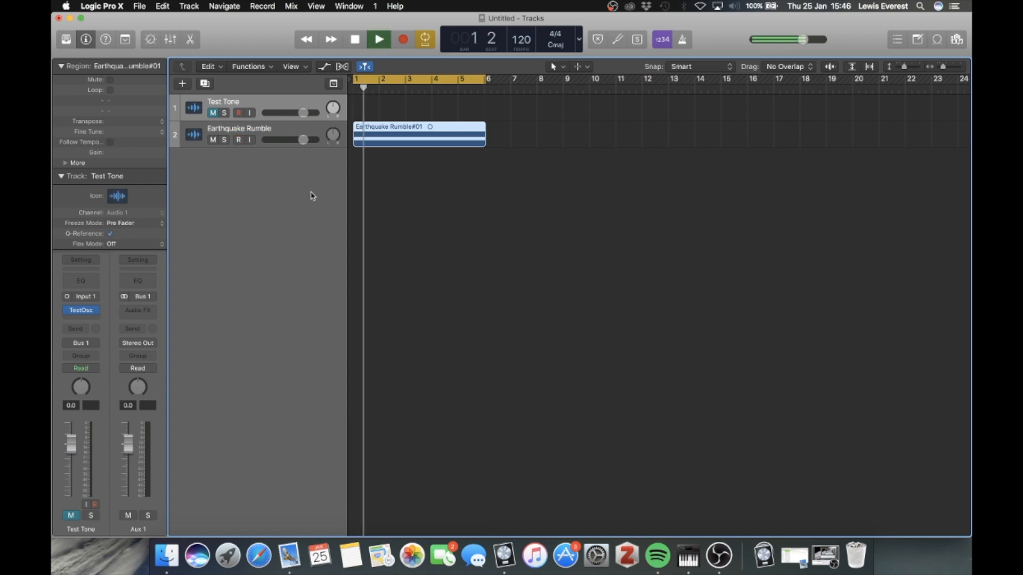
pyautogui.press('space')
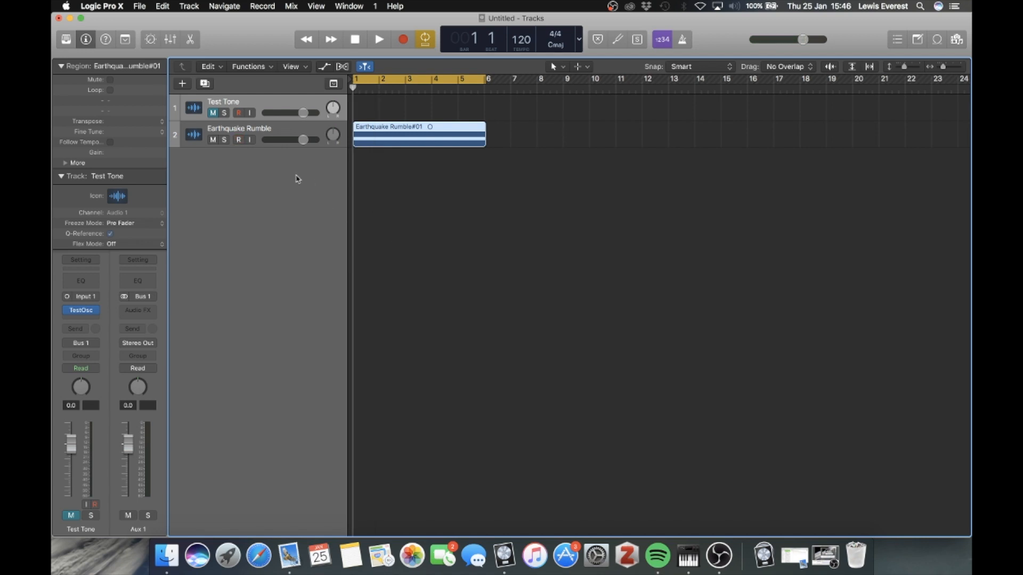
# - Add a Channel EQ to the Earthquake Rumble track and move its window clear of the track list
pyautogui.click(267, 128)
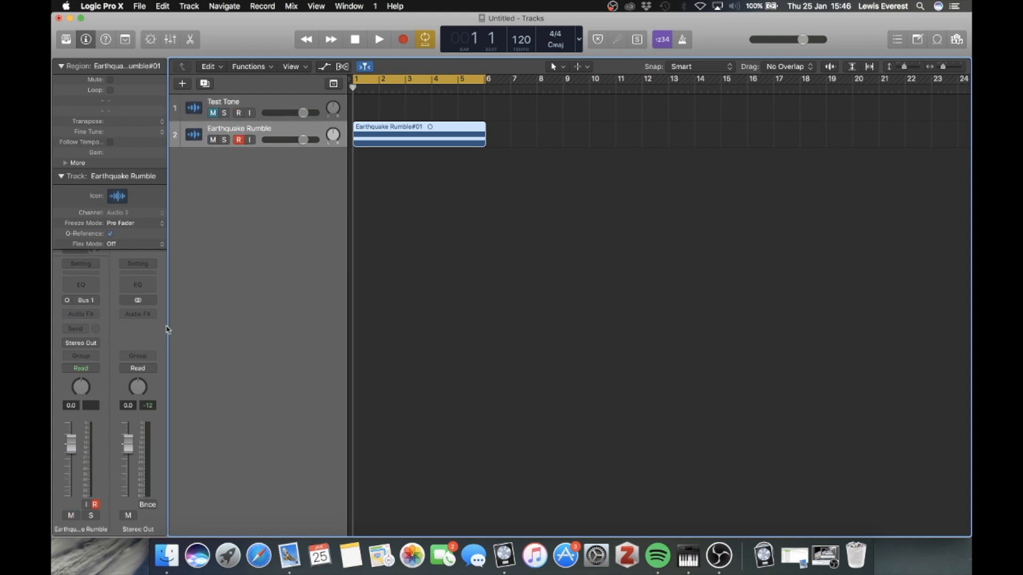
pyautogui.click(91, 288)
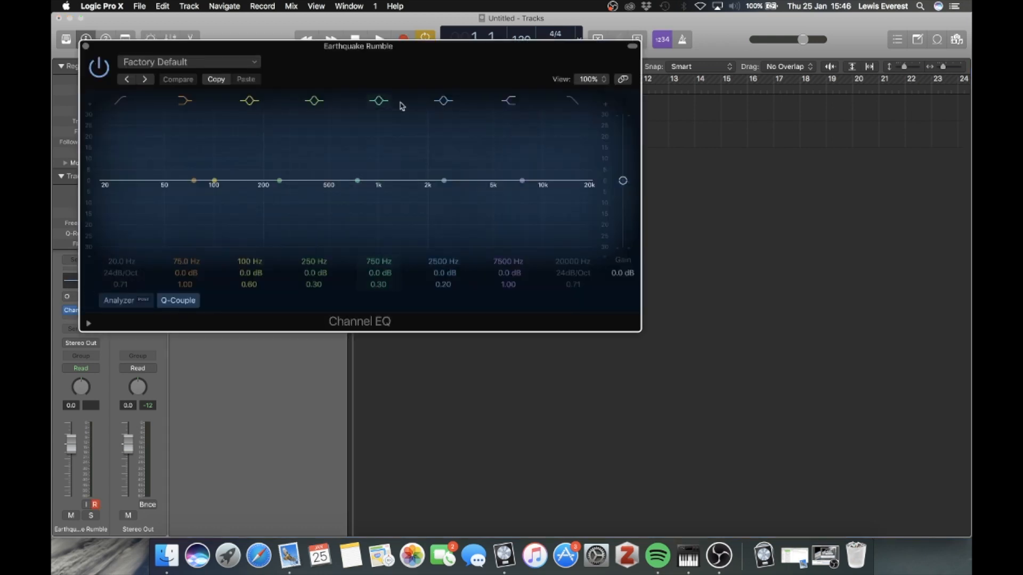
pyautogui.moveTo(344, 51); pyautogui.dragTo(522, 161)
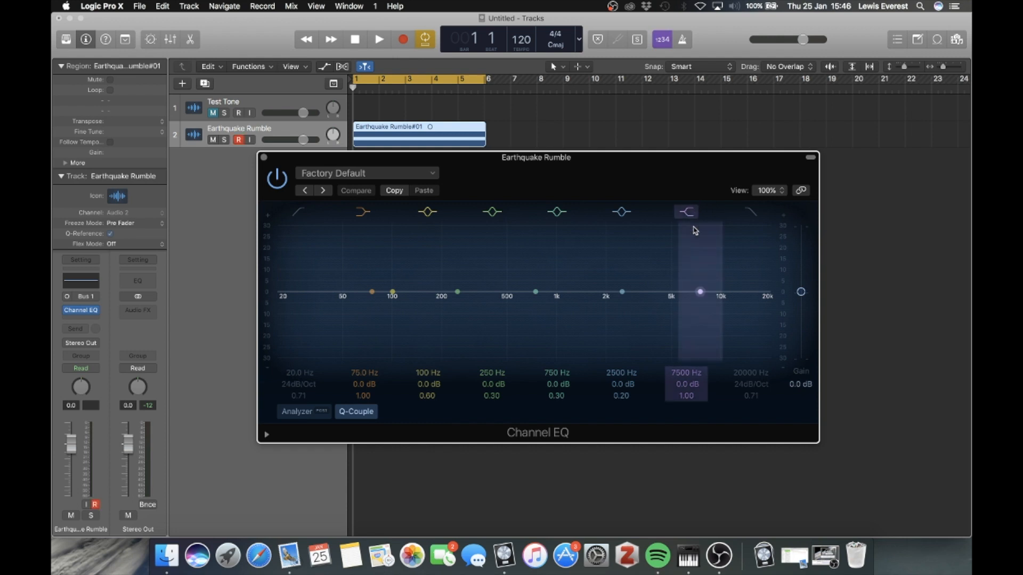
# - Set the Channel EQ's high shelf band to 900 Hz with a gain of -24 dB
pyautogui.doubleClick(683, 373)
pyautogui.write('900')
pyautogui.press('Return')
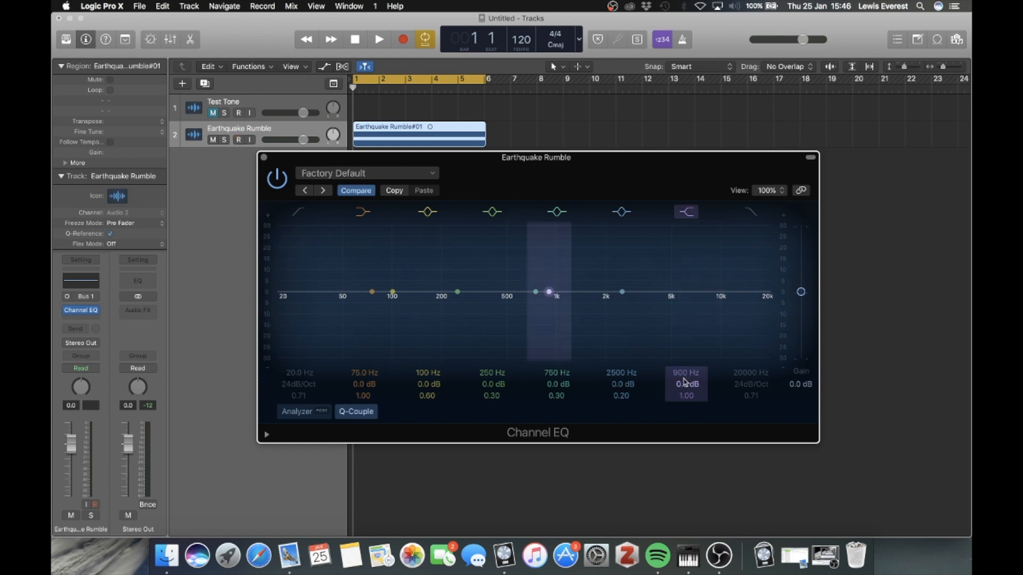
pyautogui.doubleClick(686, 385)
pyautogui.write('-24')
pyautogui.press('Return')
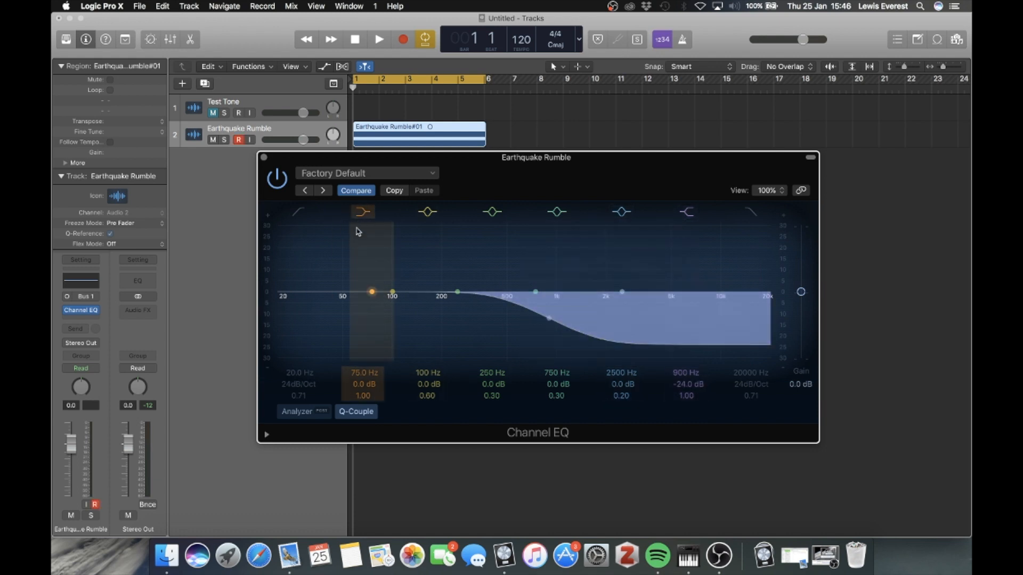
# - Set the Channel EQ's low shelf band to 300 Hz with a gain of +15 dB
pyautogui.doubleClick(362, 374)
pyautogui.write('300')
pyautogui.press('Tab')
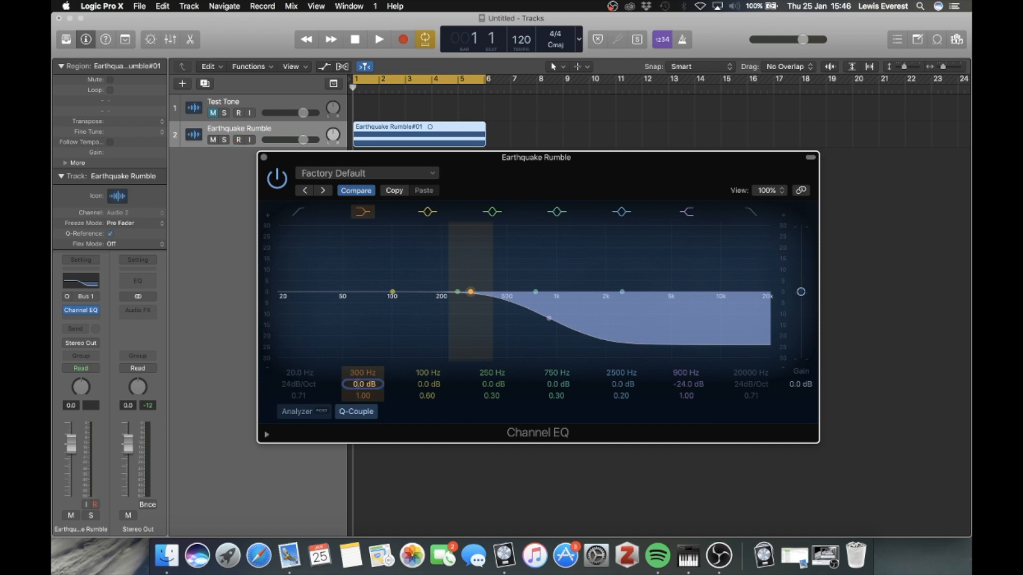
pyautogui.write('5')
pyautogui.press('Return')
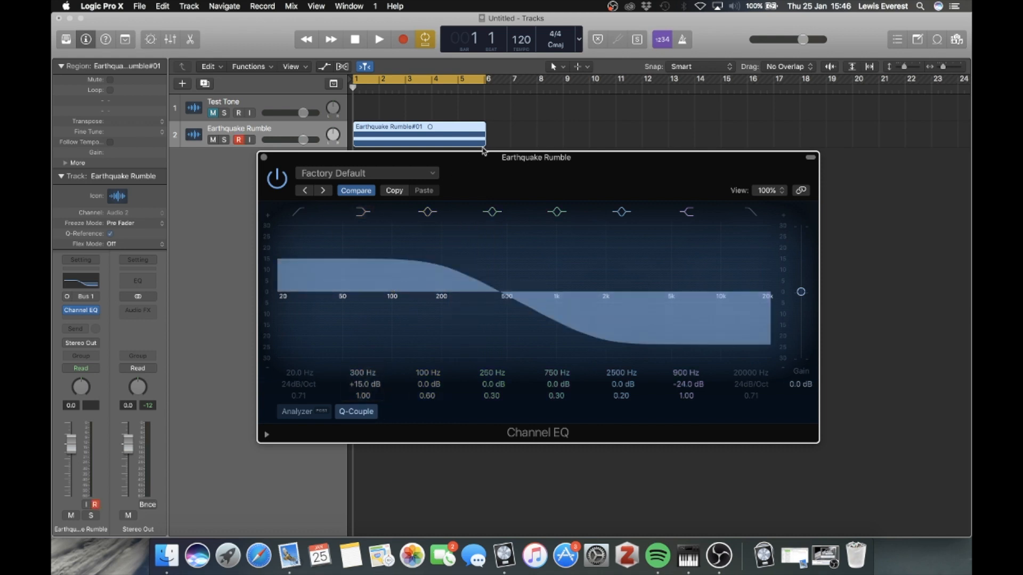
# - Audition the equalised rumble briefly, return the playhead to the start and close the Channel EQ window
pyautogui.moveTo(479, 165); pyautogui.dragTo(485, 177)
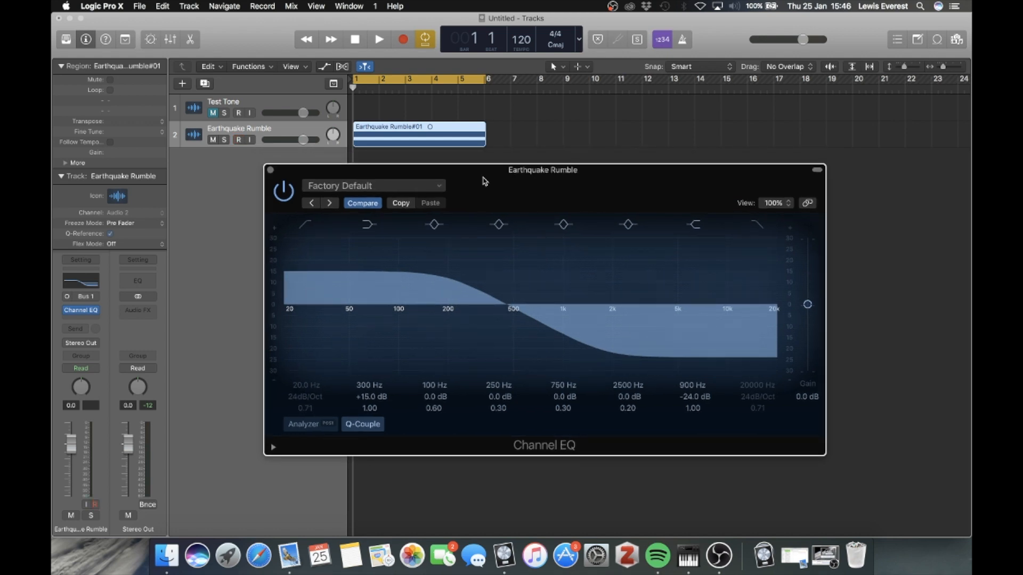
pyautogui.press('space')
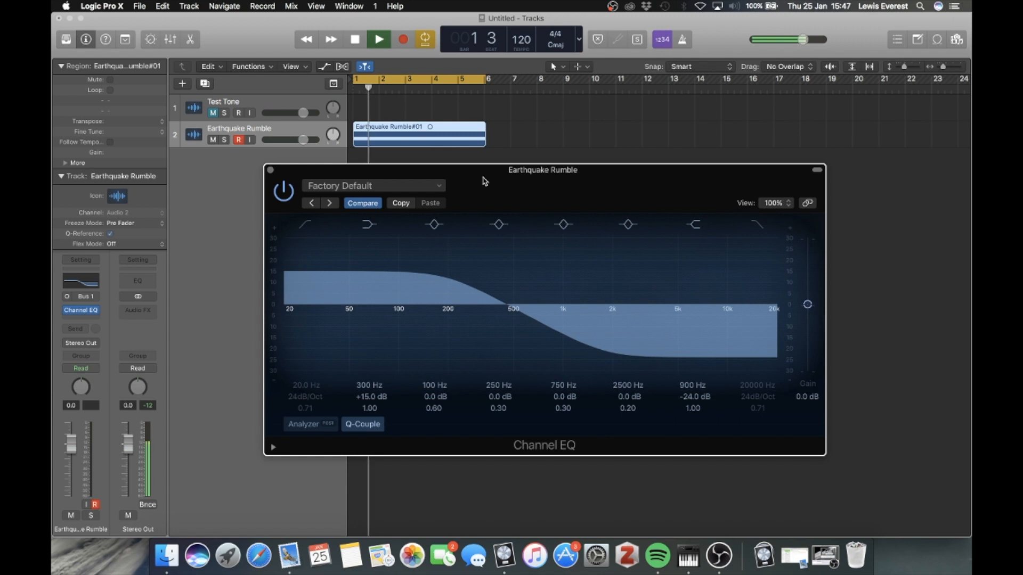
pyautogui.press('space')
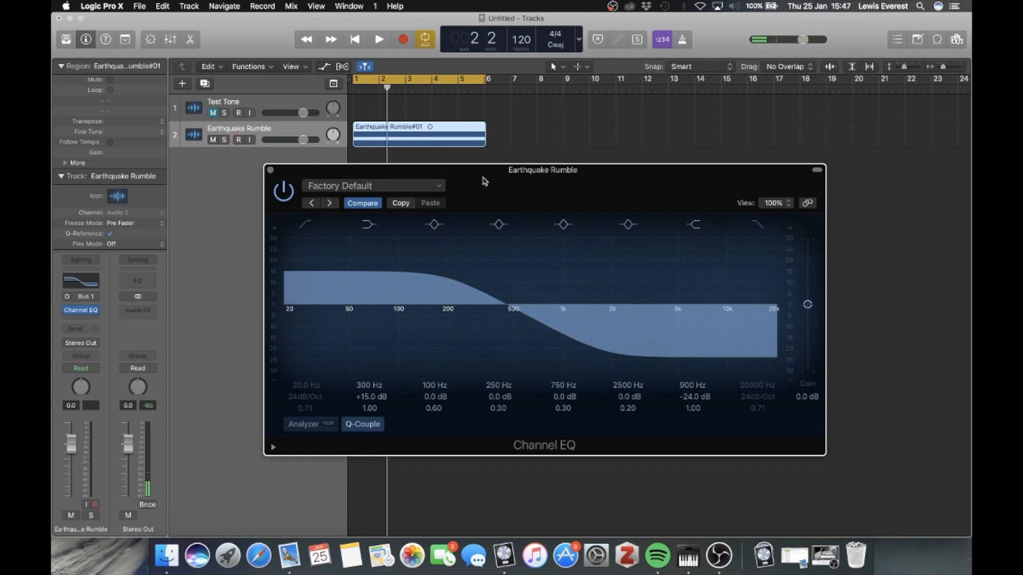
pyautogui.press('Return')
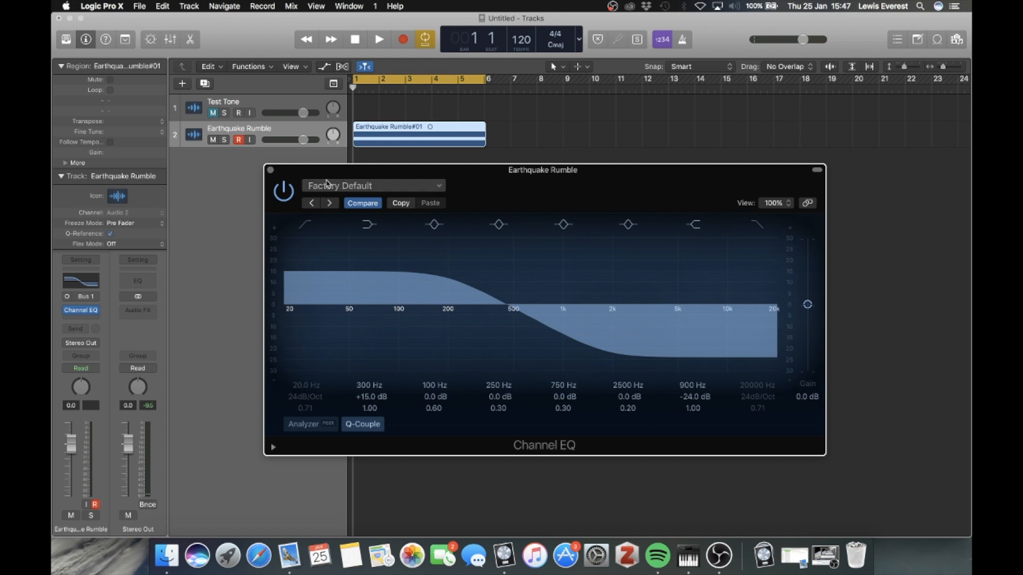
pyautogui.click(270, 170)
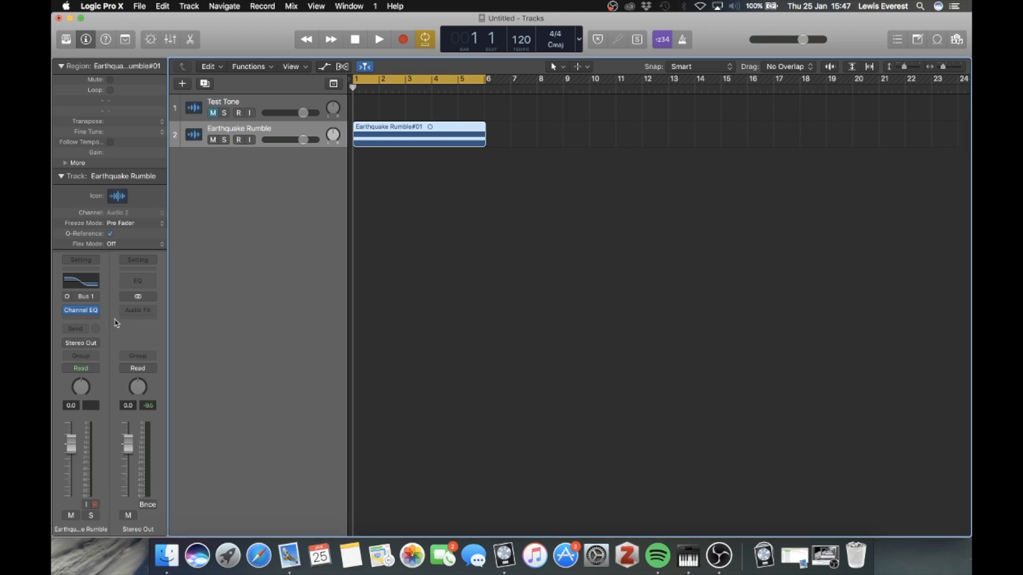
# - Add a mono AutoFilter below the Channel EQ on the Earthquake Rumble track
pyautogui.click(84, 320)
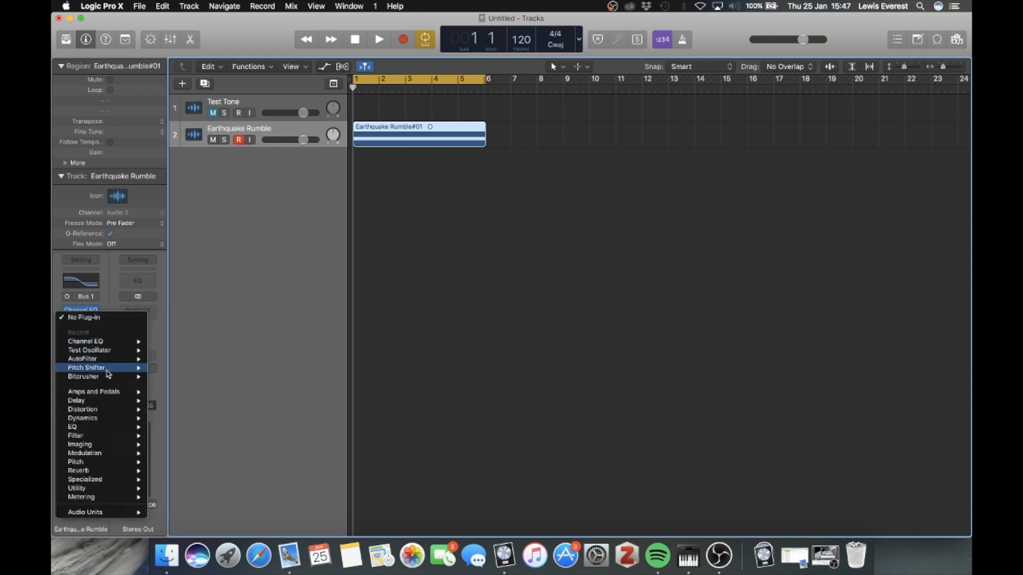
pyautogui.moveTo(85, 435)
pyautogui.moveTo(192, 435)
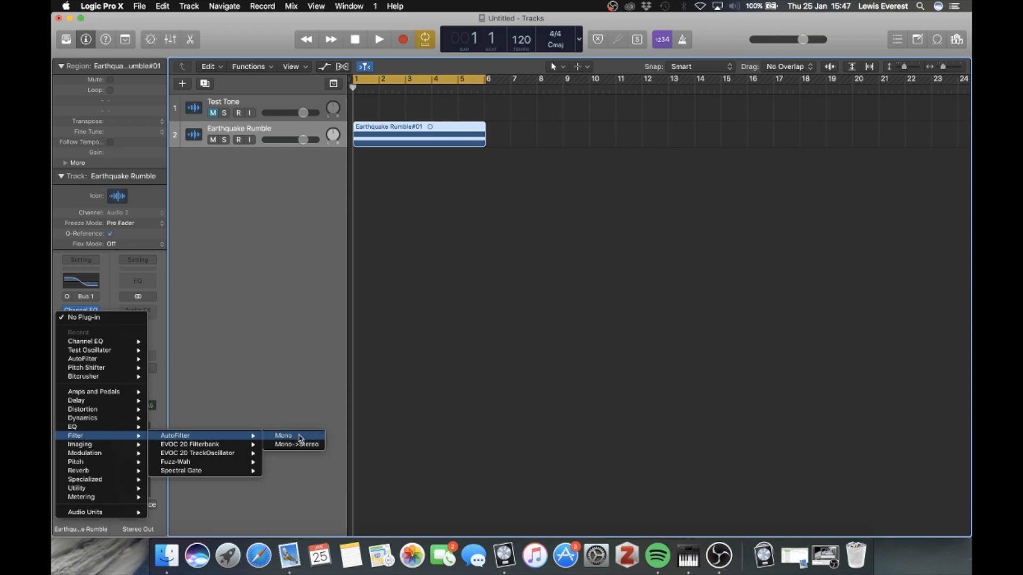
pyautogui.click(299, 437)
# - Switch off the AutoFilter's Envelope and LFO sections and move its window clear of the tracks
pyautogui.moveTo(332, 53); pyautogui.dragTo(454, 113)
pyautogui.click(146, 231)
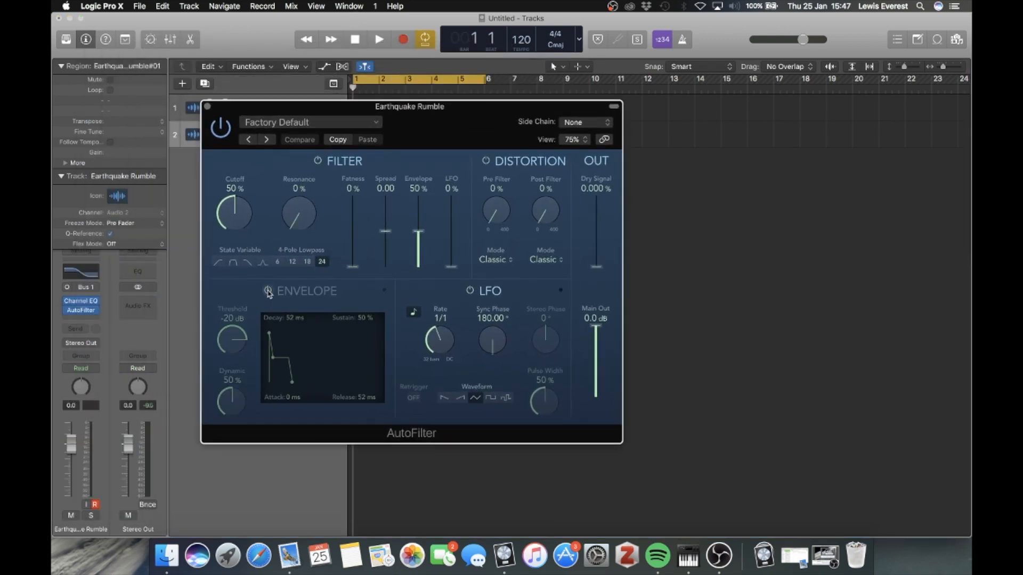
pyautogui.click(469, 292)
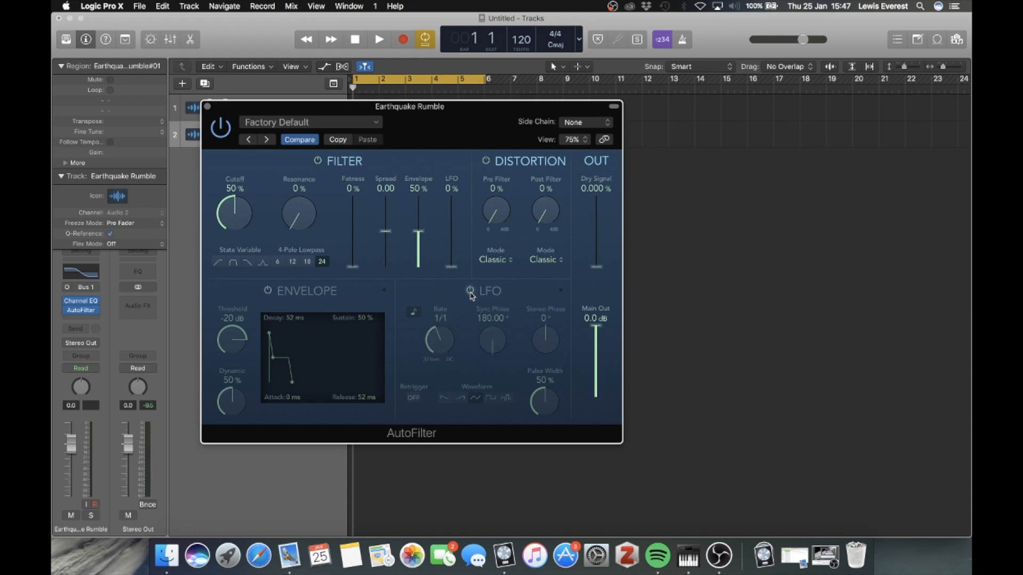
pyautogui.moveTo(443, 122); pyautogui.dragTo(529, 197)
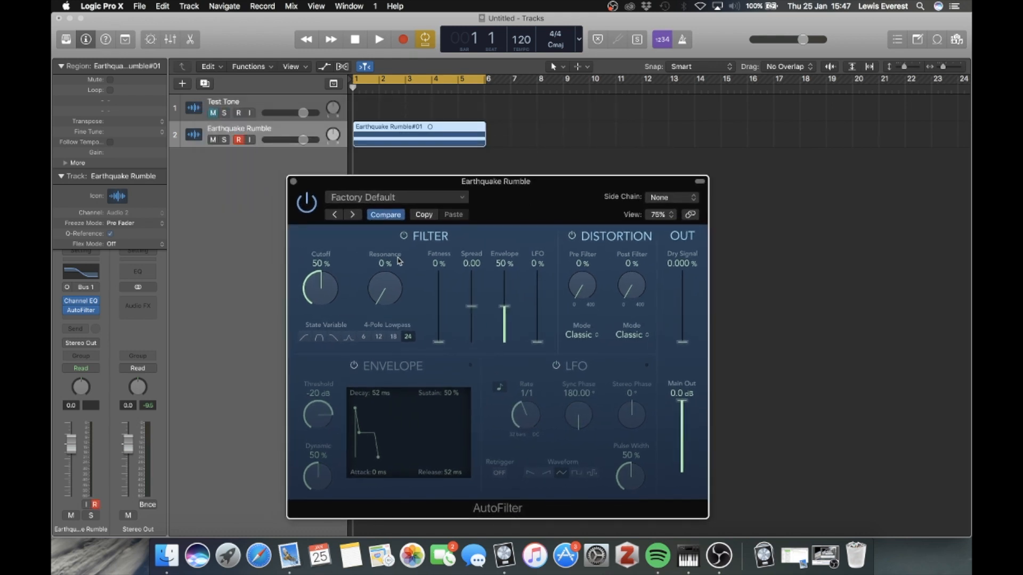
# - Set the AutoFilter's Cutoff to 30% and Fatness to 50%, and audition the filtered rumble briefly
pyautogui.moveTo(321, 286); pyautogui.dragTo(310, 318)
pyautogui.moveTo(439, 341); pyautogui.dragTo(438, 307)
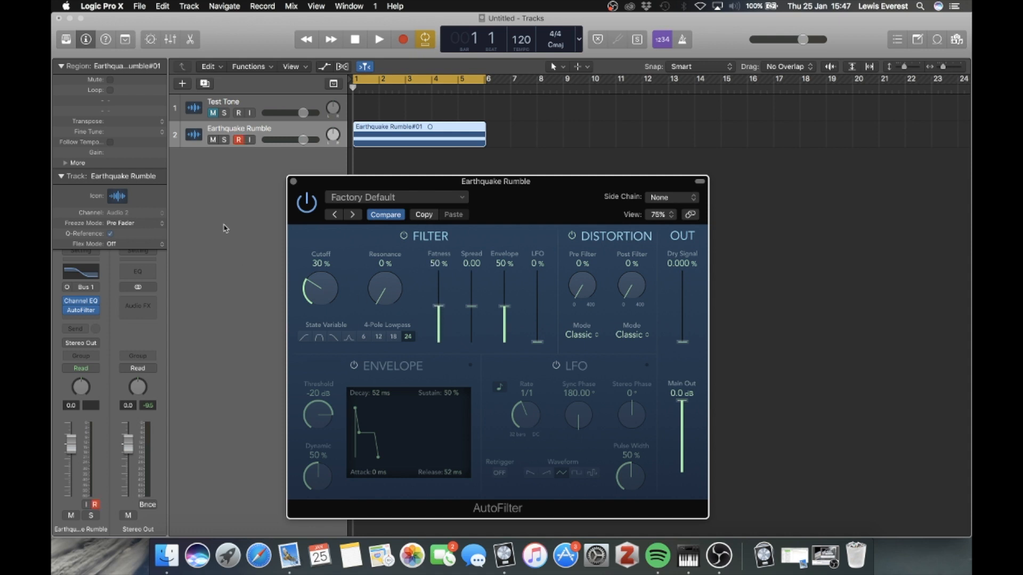
pyautogui.press('space')
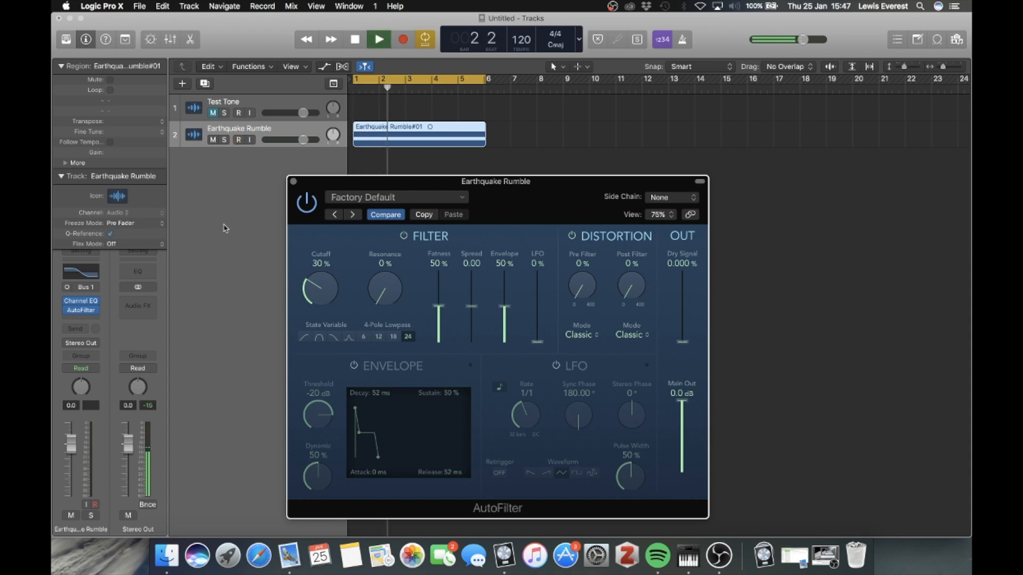
pyautogui.press('space')
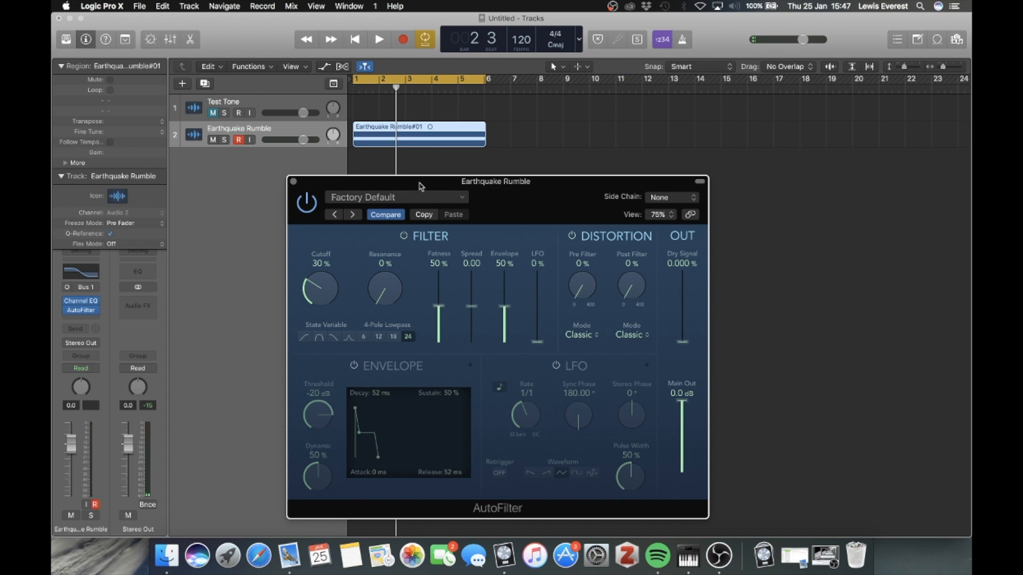
# - Raise the AutoFilter's Pre Filter distortion, audition it, settle on 140%, and close the plug-in window
pyautogui.moveTo(580, 298); pyautogui.dragTo(598, 236)
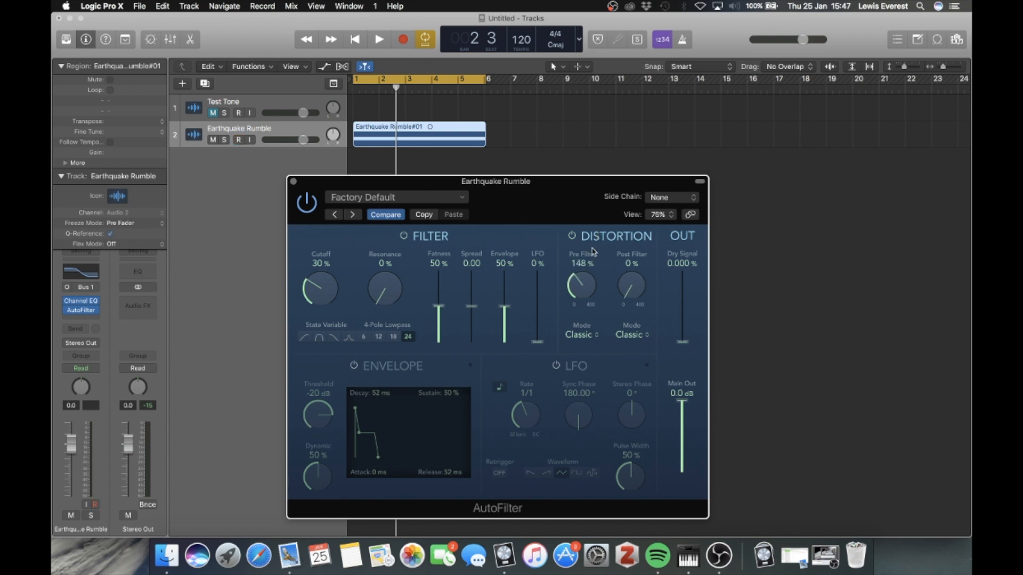
pyautogui.press('space')
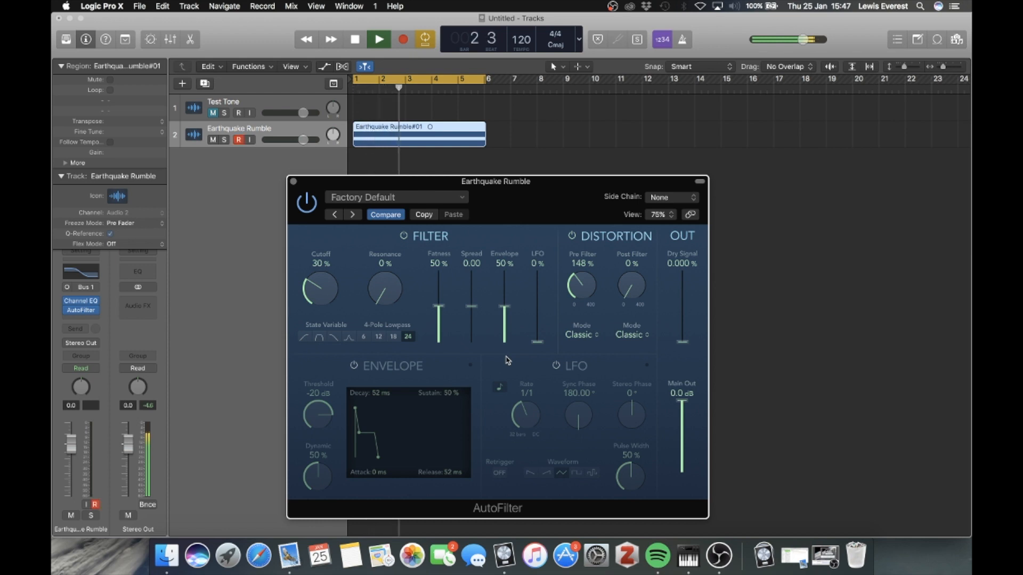
pyautogui.press('space')
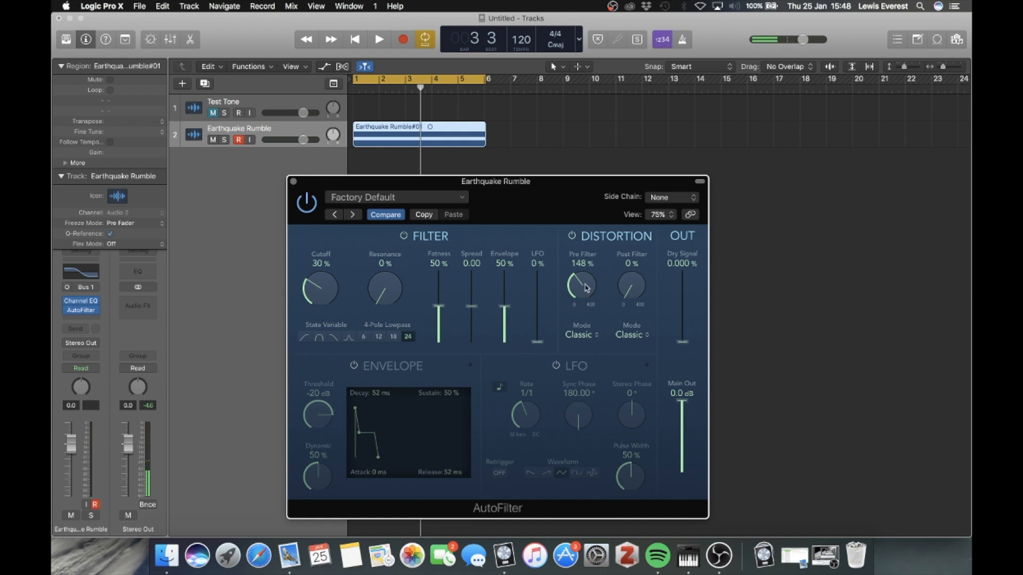
pyautogui.moveTo(585, 289); pyautogui.dragTo(583, 292)
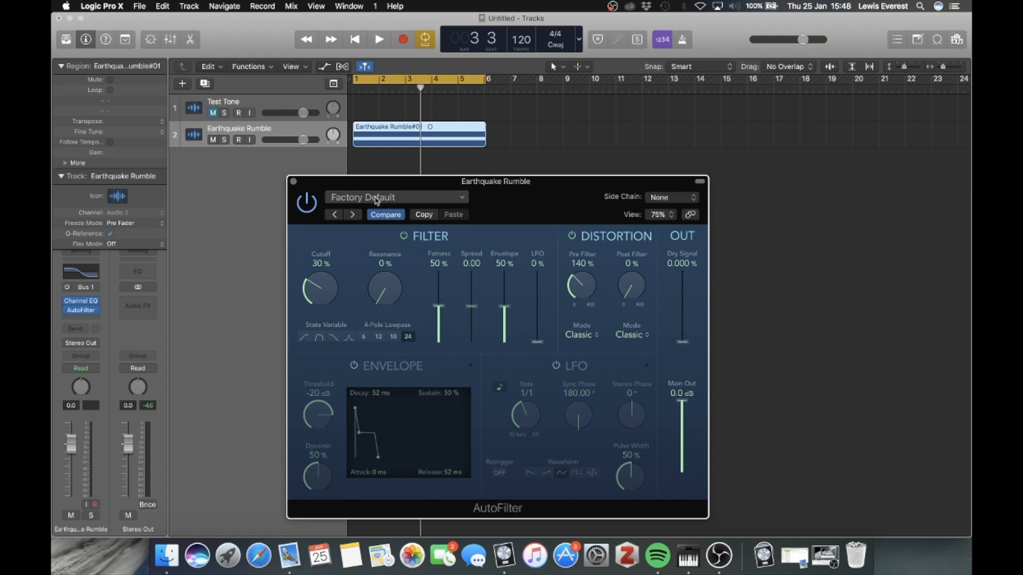
pyautogui.click(293, 182)
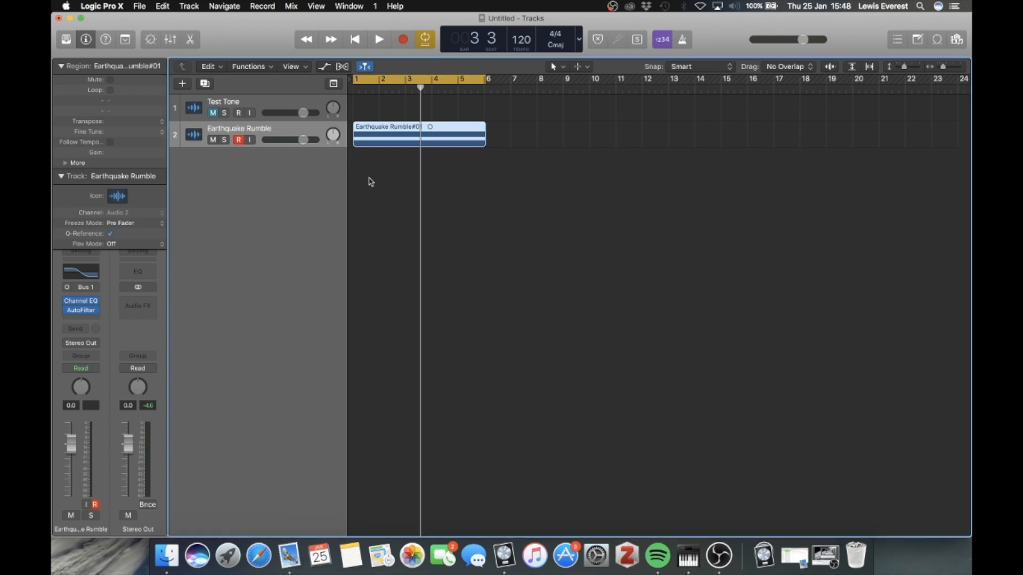
# - Turn off cycling and use the Fade tool to add short fades at both ends of the Earthquake Rumble region
pyautogui.press('c')
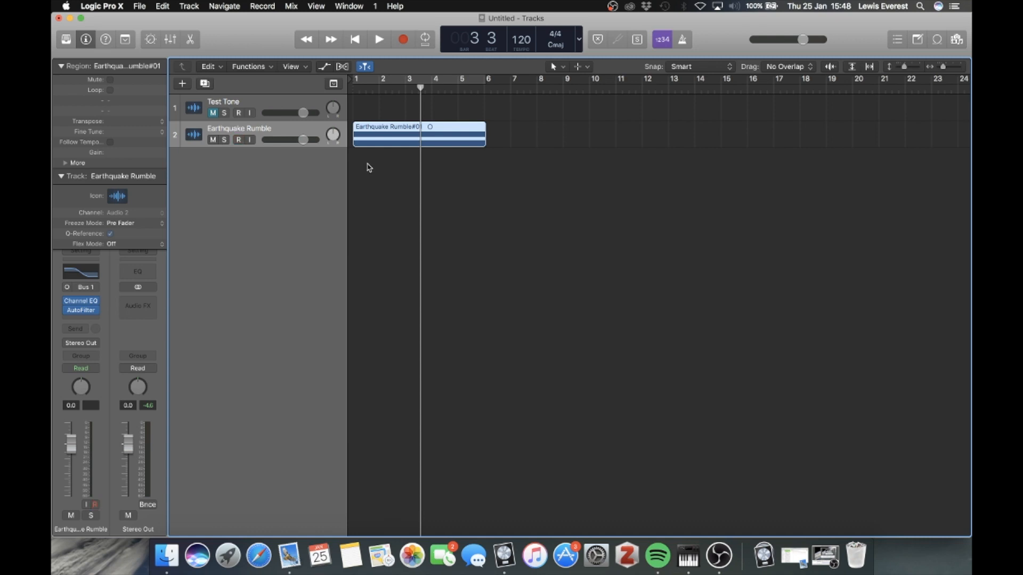
pyautogui.press('t')
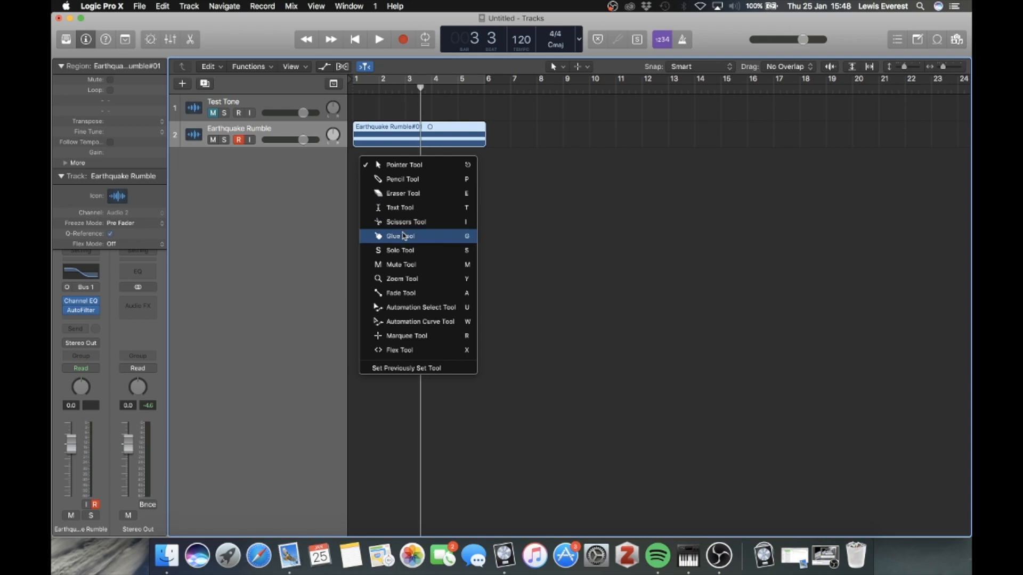
pyautogui.click(405, 293)
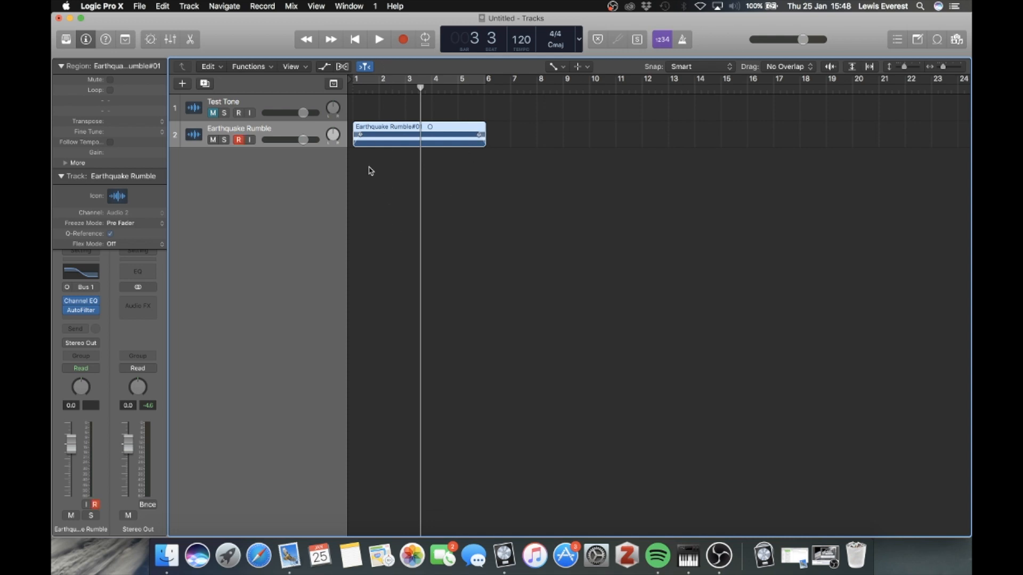
# - Play the faded Earthquake Rumble region from the start through to its end
pyautogui.press('Return')
pyautogui.press('space')
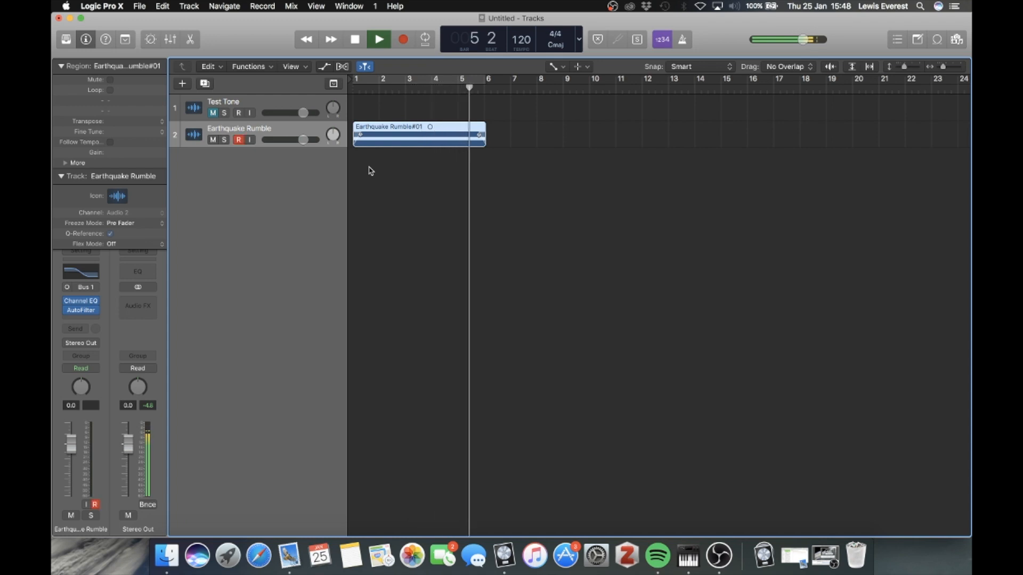
pyautogui.press('space')
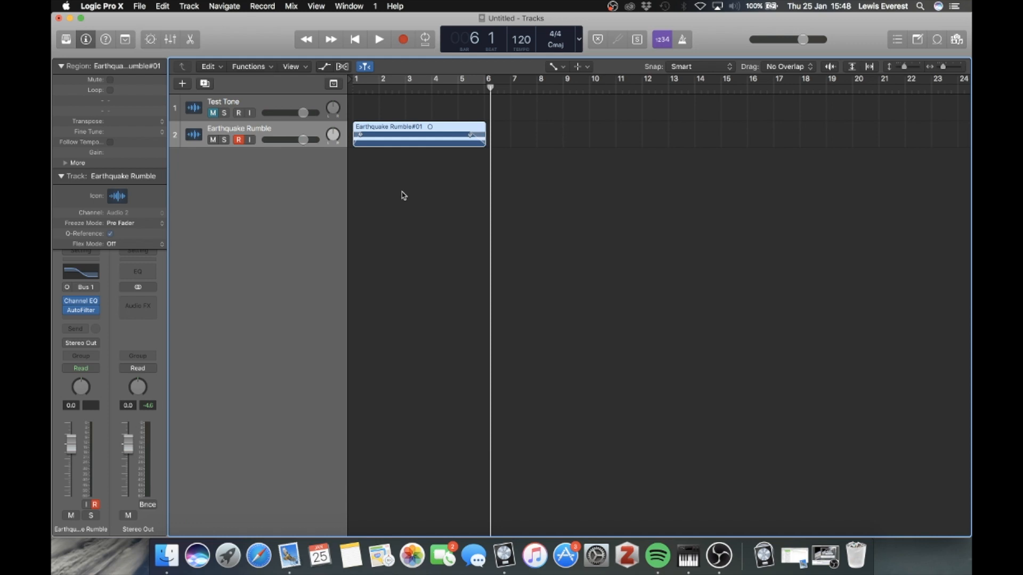
# - Turn cycling back on and set up a bounce of the cycled section as a 16 Bit PCM Wave at a 12000 sample rate
pyautogui.press('c')
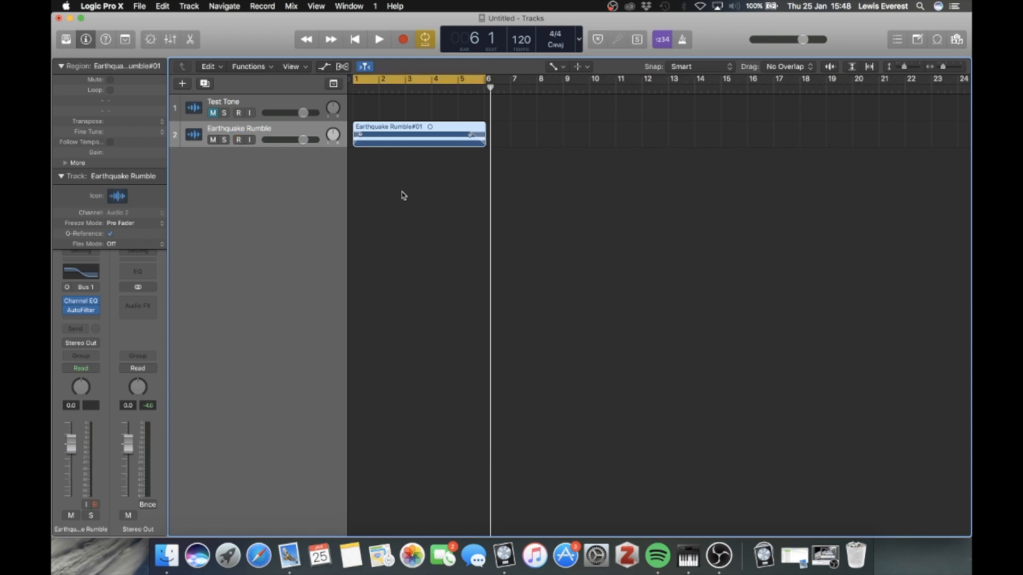
pyautogui.press('super+b')
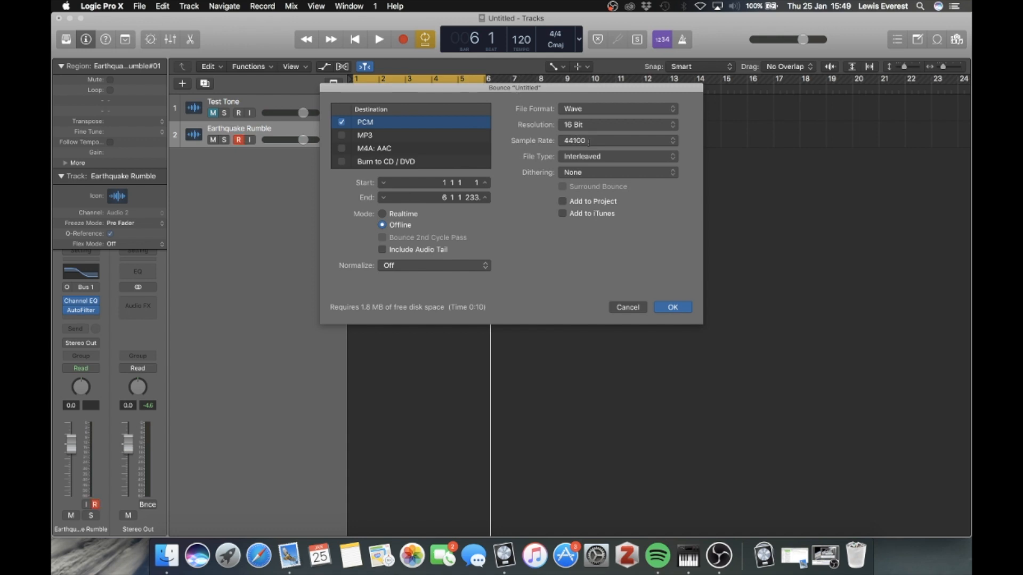
pyautogui.click(612, 138)
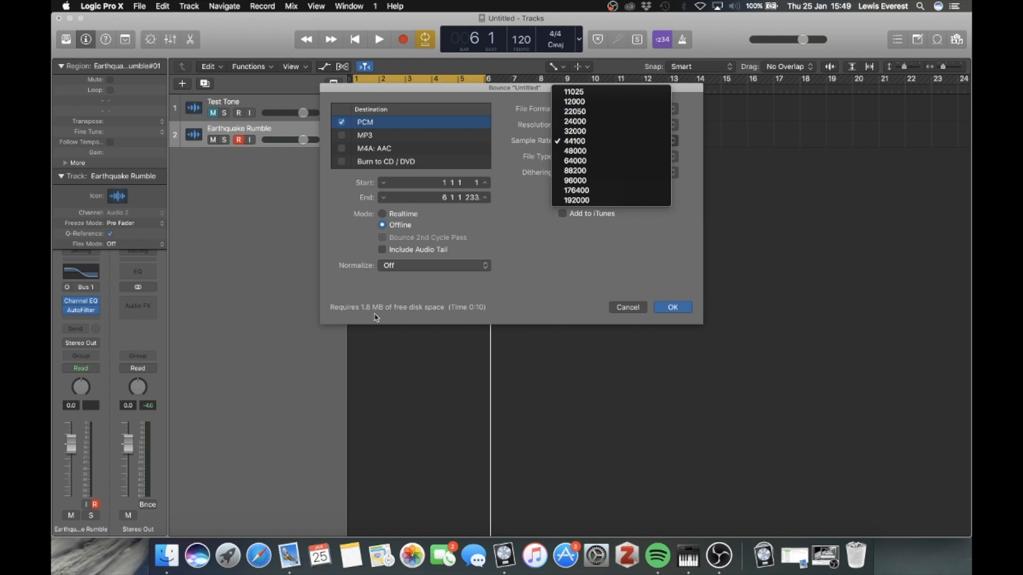
pyautogui.click(577, 103)
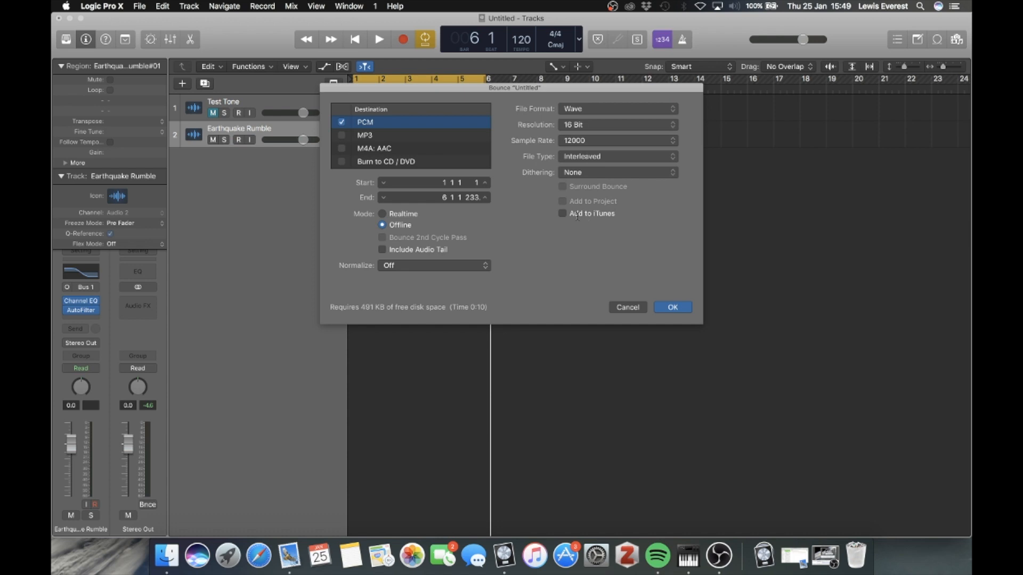
pyautogui.click(672, 309)
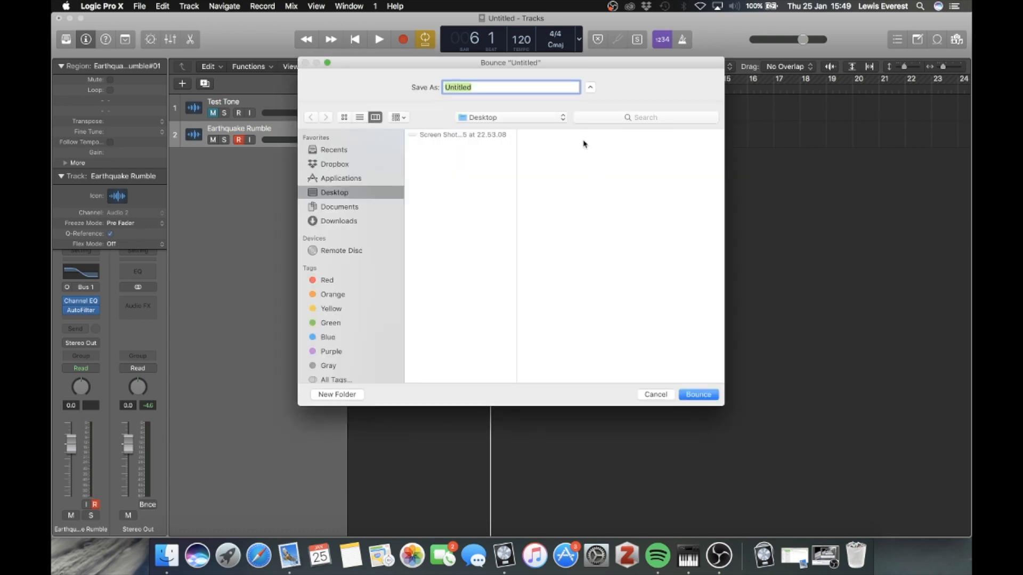
# - Name the bounce file Earthquake Rumble and bounce it to the Desktop
pyautogui.press('BackSpace')
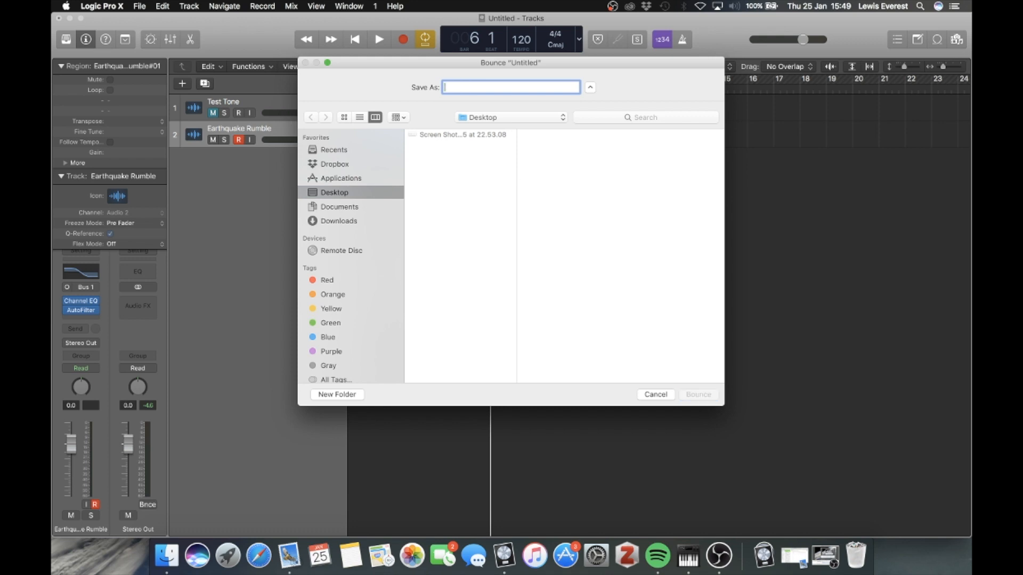
pyautogui.write('Earthquake Rumble')
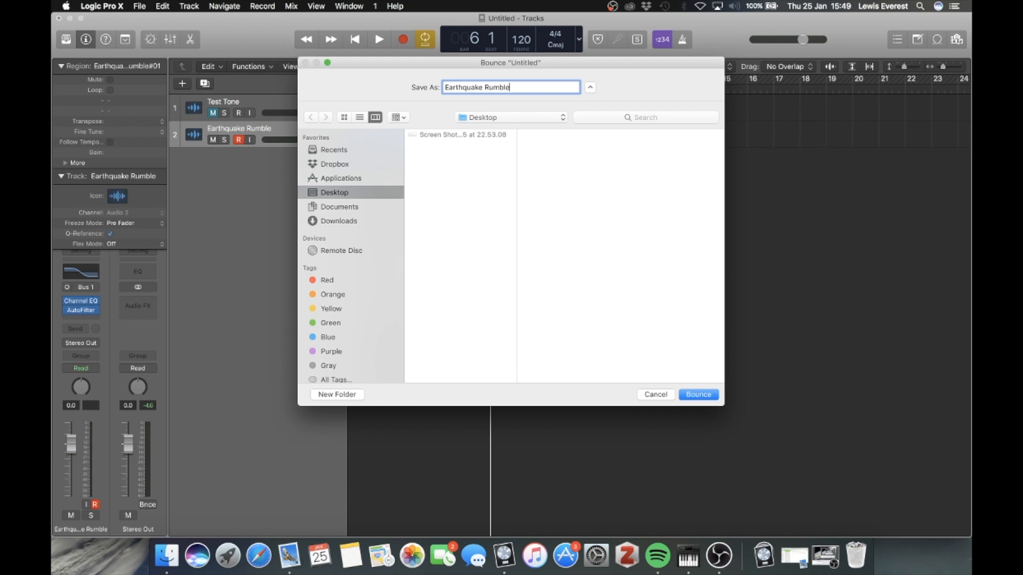
pyautogui.press('Return')
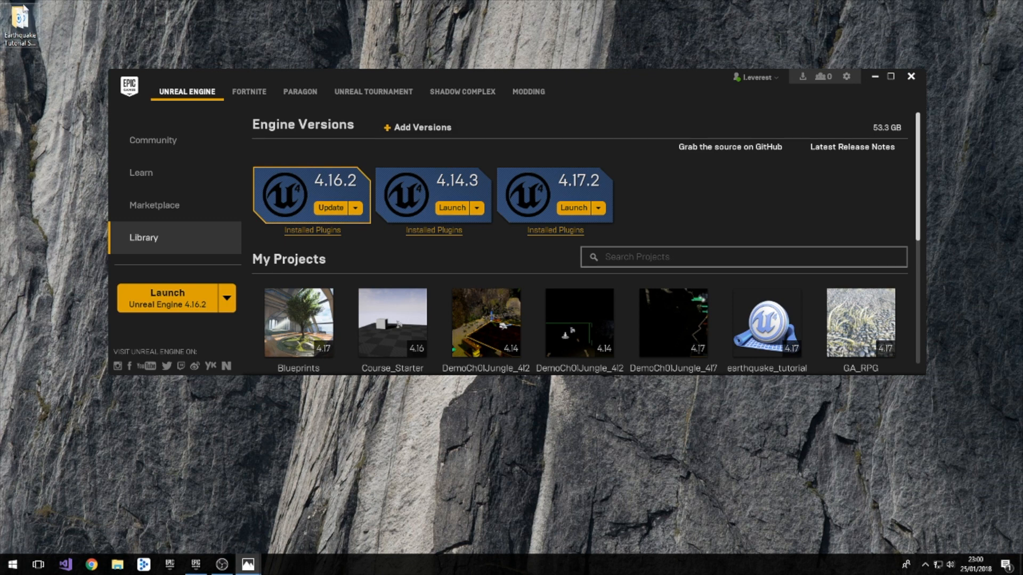
# - Open the Earthquake Tutorial Sounds folder from the desktop, and launch Unreal Engine 4.17.2 from the Epic Games Launcher
pyautogui.click(23, 41)
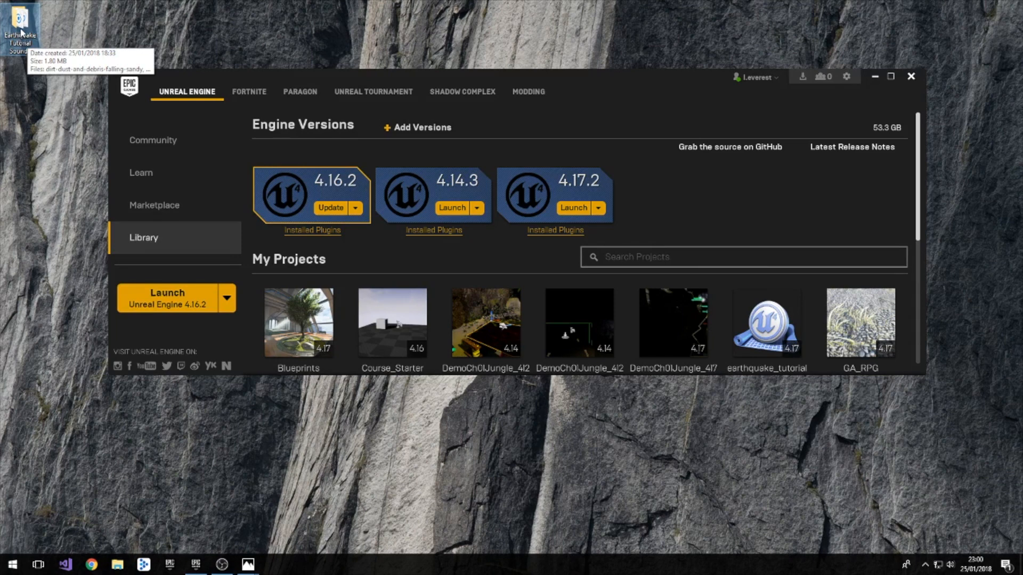
pyautogui.doubleClick(21, 32)
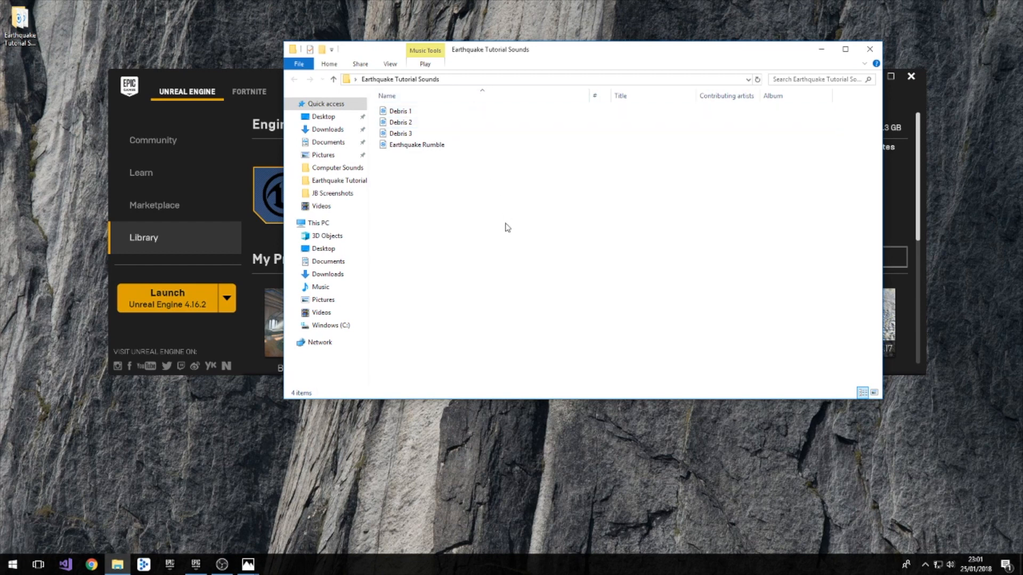
pyautogui.click(238, 110)
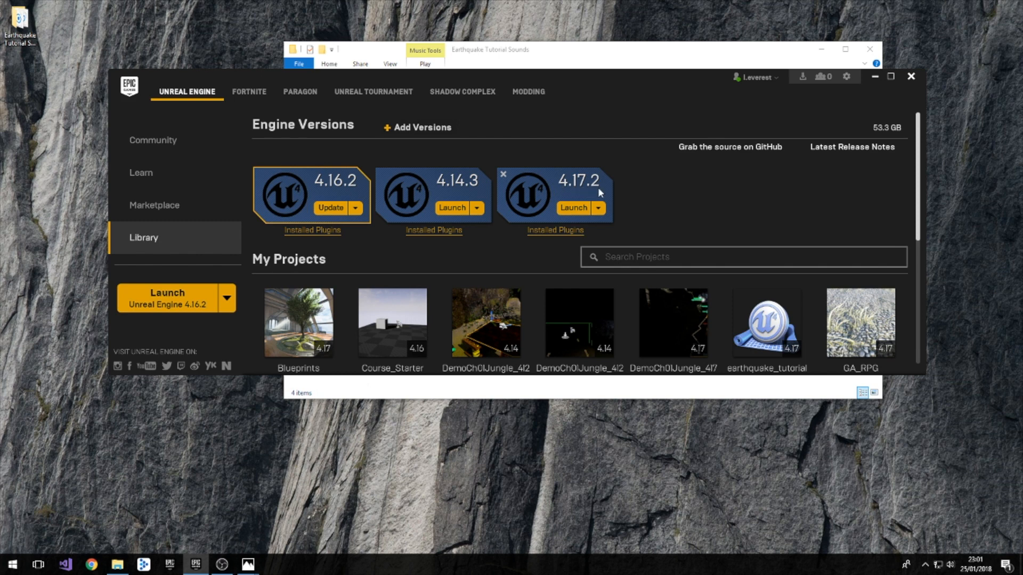
pyautogui.click(576, 208)
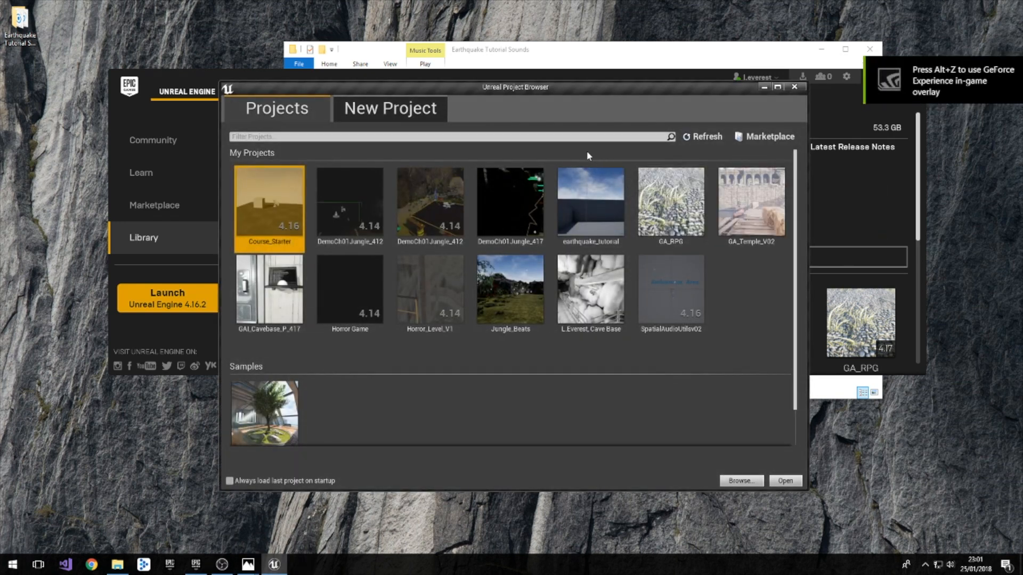
# - Create a new Blueprint project from the First Person template, named Earthquake_tutorial1
pyautogui.click(410, 113)
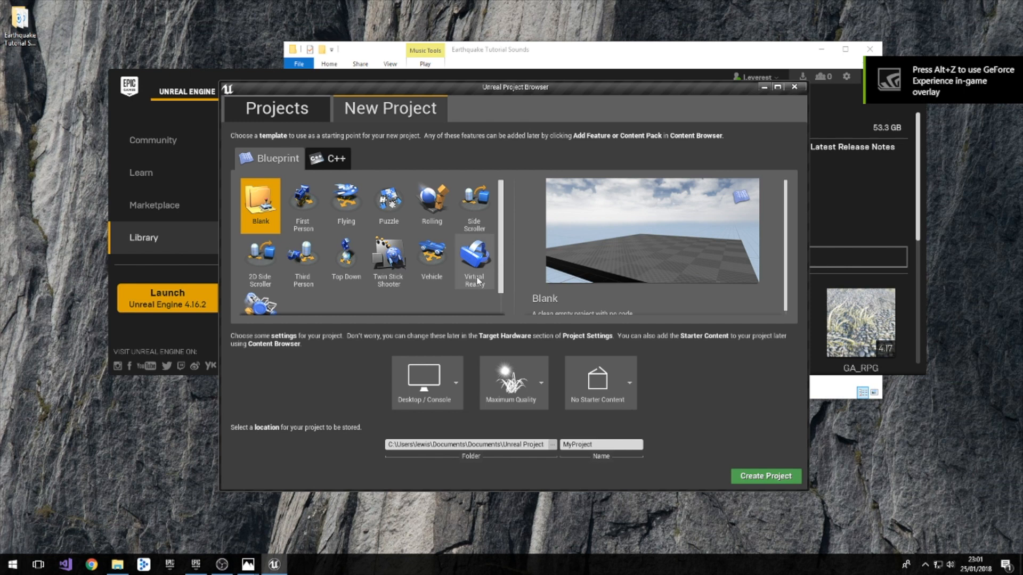
pyautogui.click(307, 204)
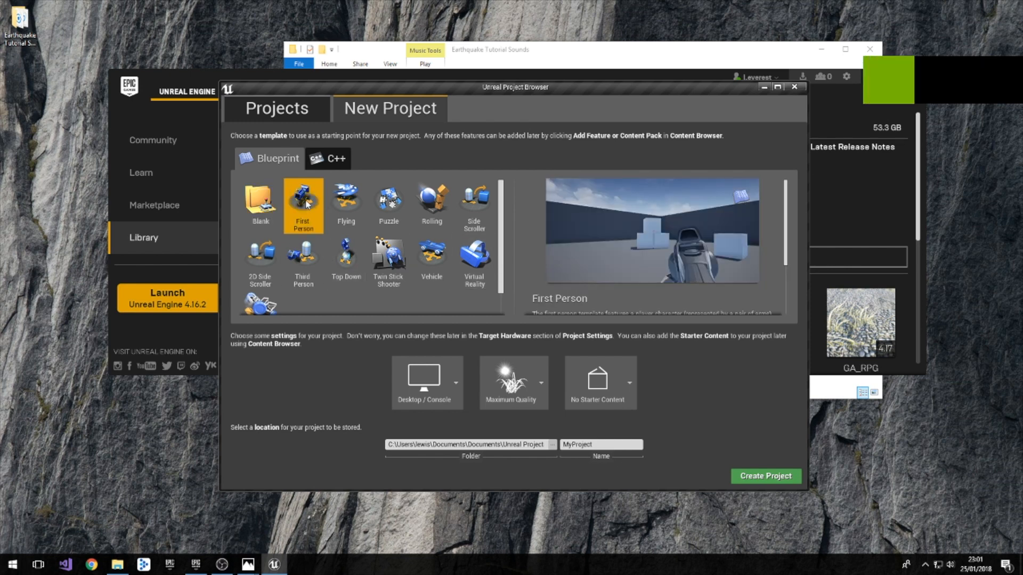
pyautogui.click(607, 445)
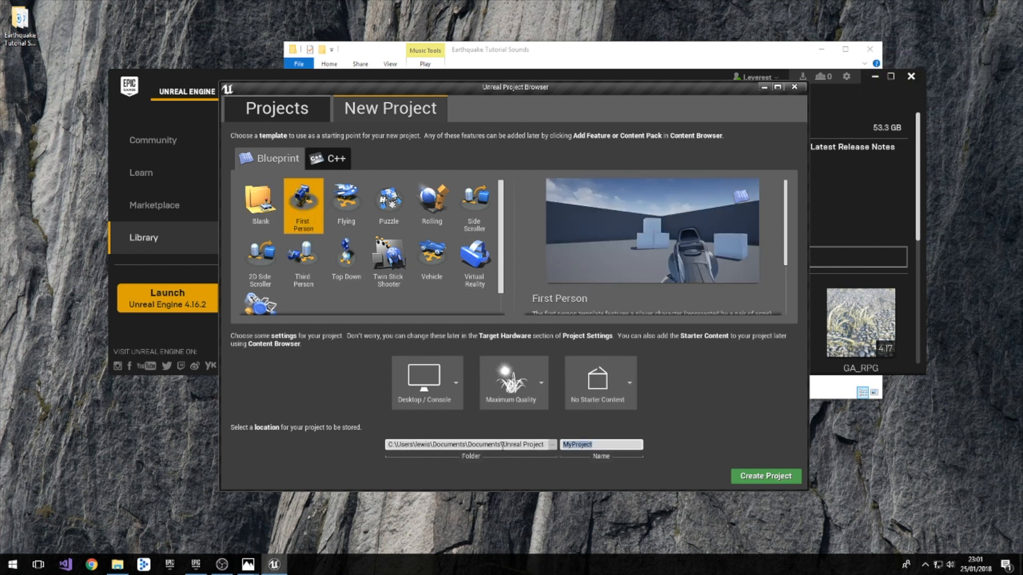
pyautogui.write('Earthquake_tutorial')
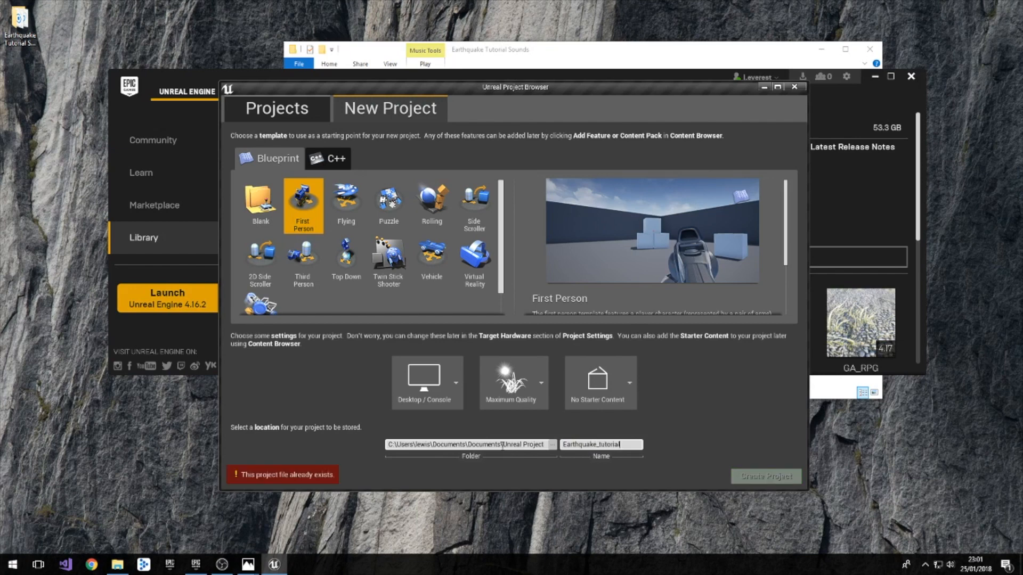
pyautogui.write('1')
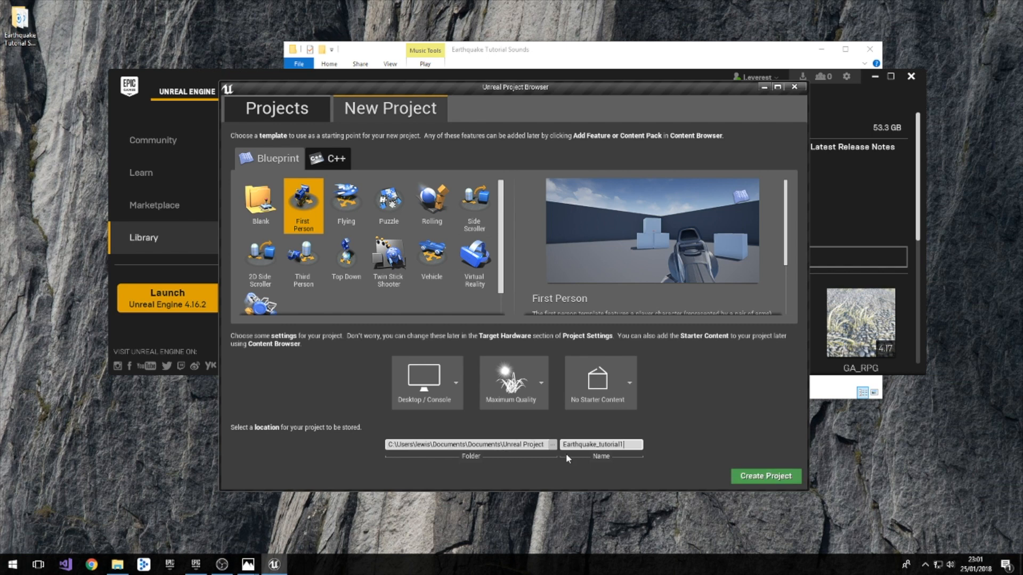
pyautogui.click(759, 474)
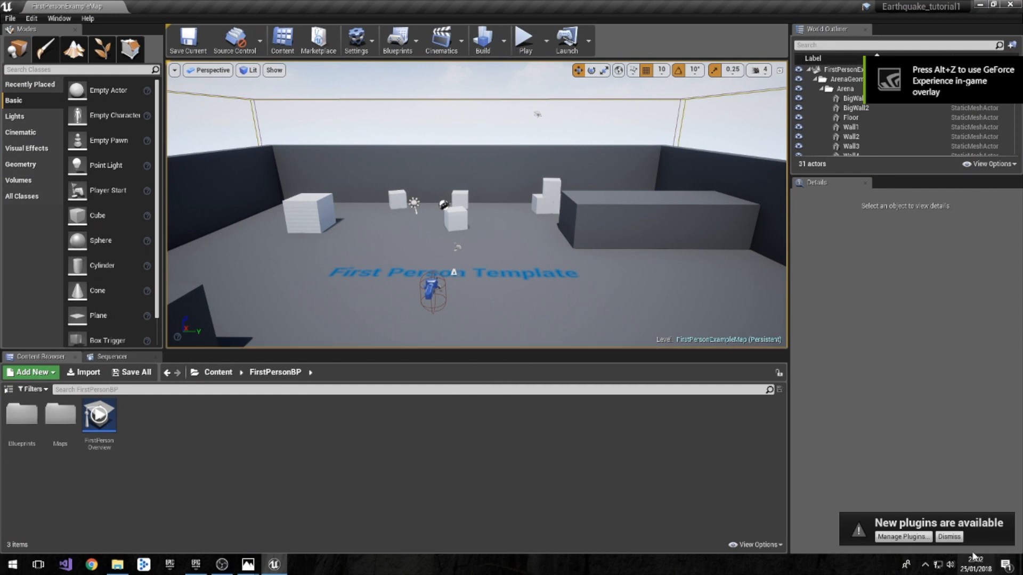
# - Create a folder named Sounds in the project's Content folder
pyautogui.click(217, 373)
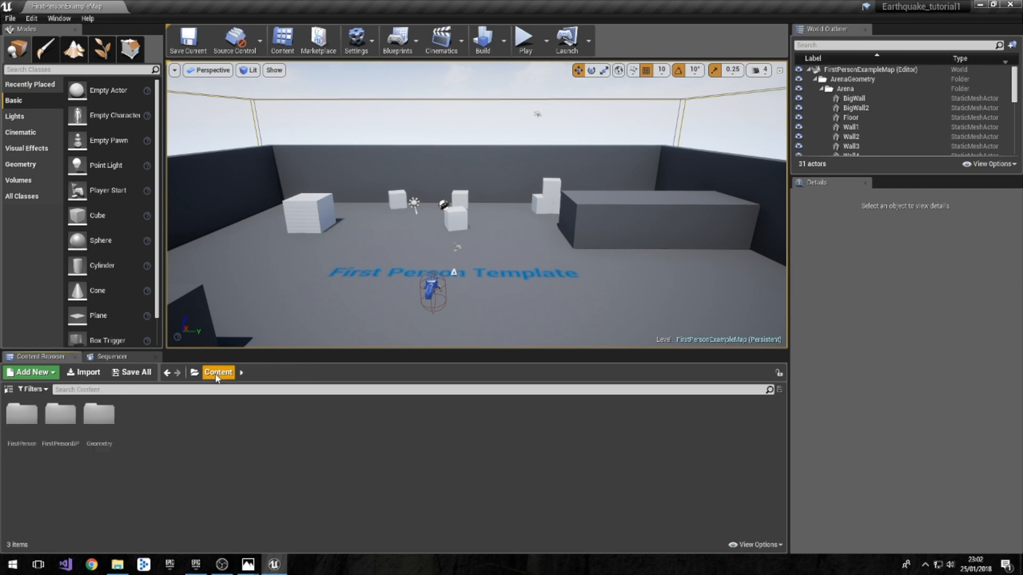
pyautogui.rightClick(140, 420)
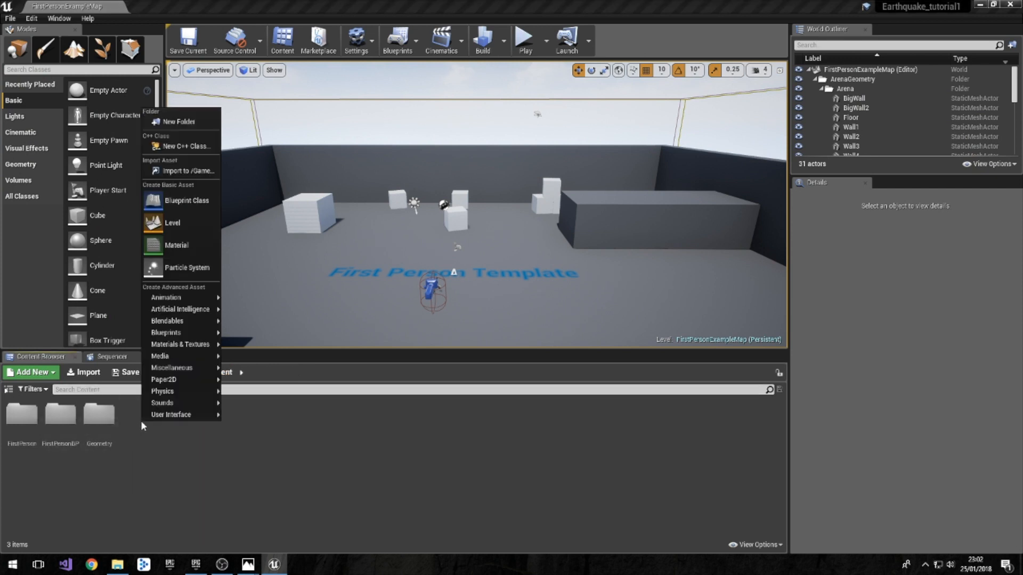
pyautogui.click(184, 119)
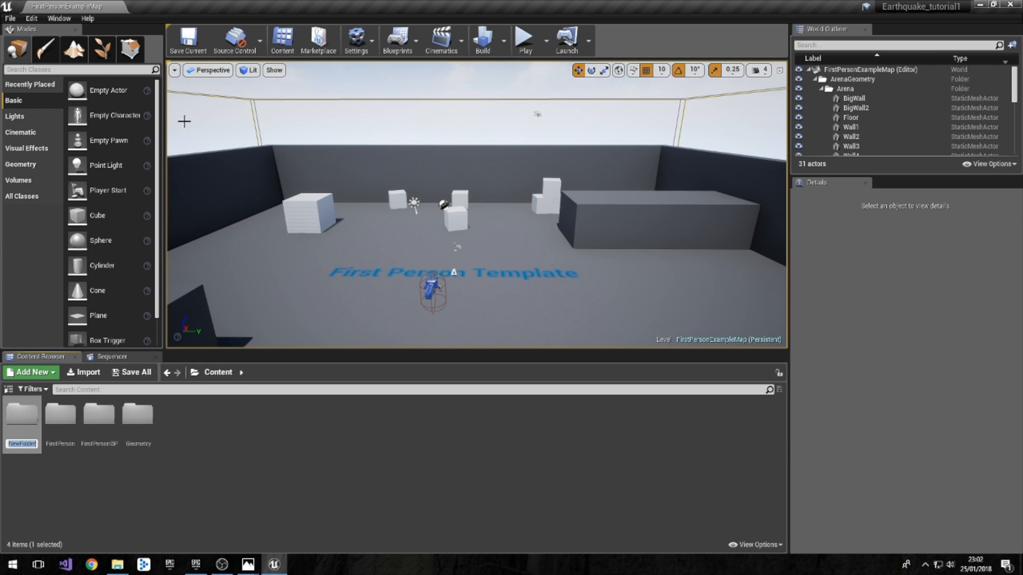
pyautogui.write('Sd')
pyautogui.write('unds')
pyautogui.press('Return')
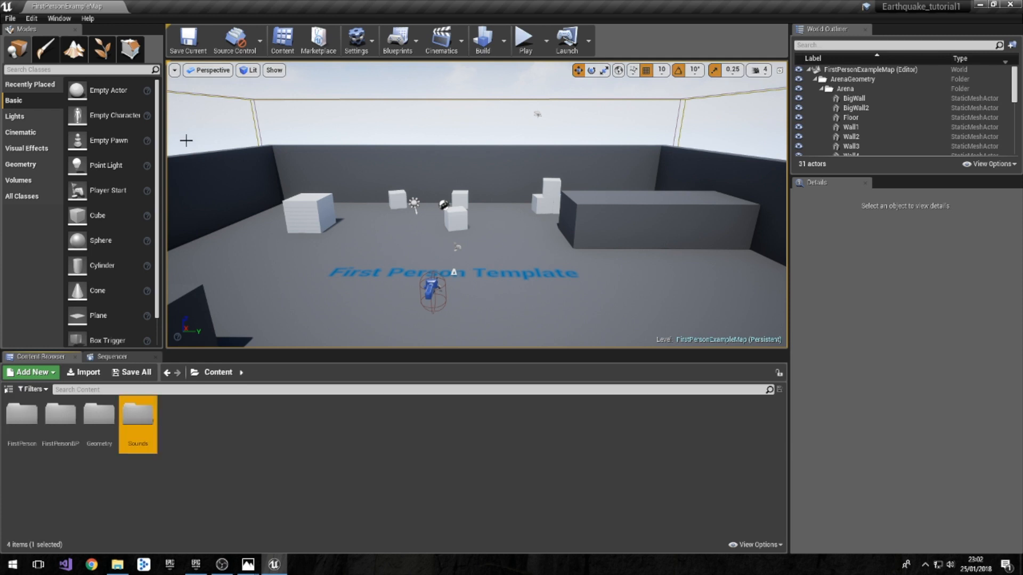
# - Import Debris 1, Debris 2, Debris 3 and Earthquake Rumble from the Earthquake Tutorial Sounds folder into the Sounds folder
pyautogui.doubleClick(145, 432)
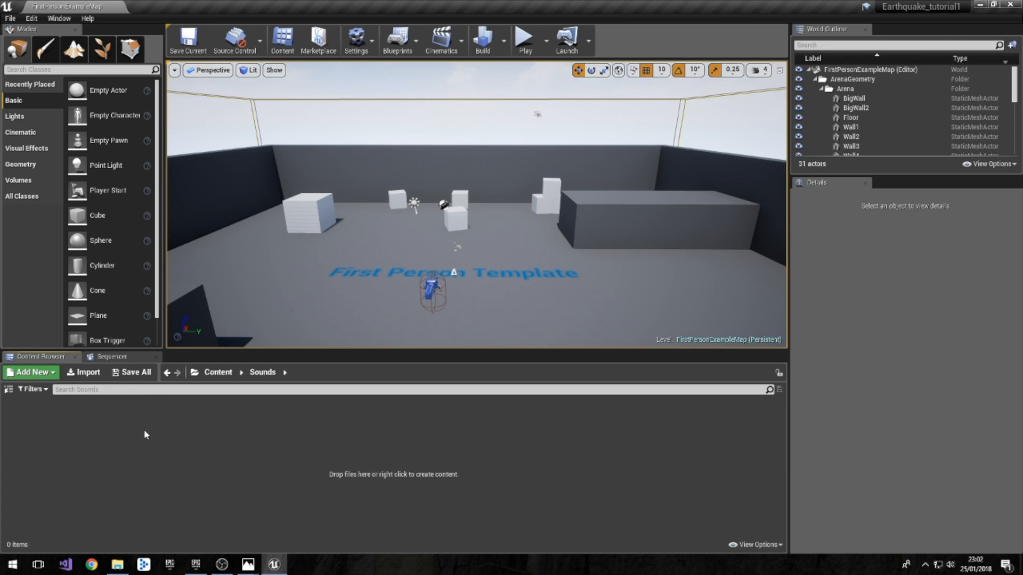
pyautogui.moveTo(113, 565)
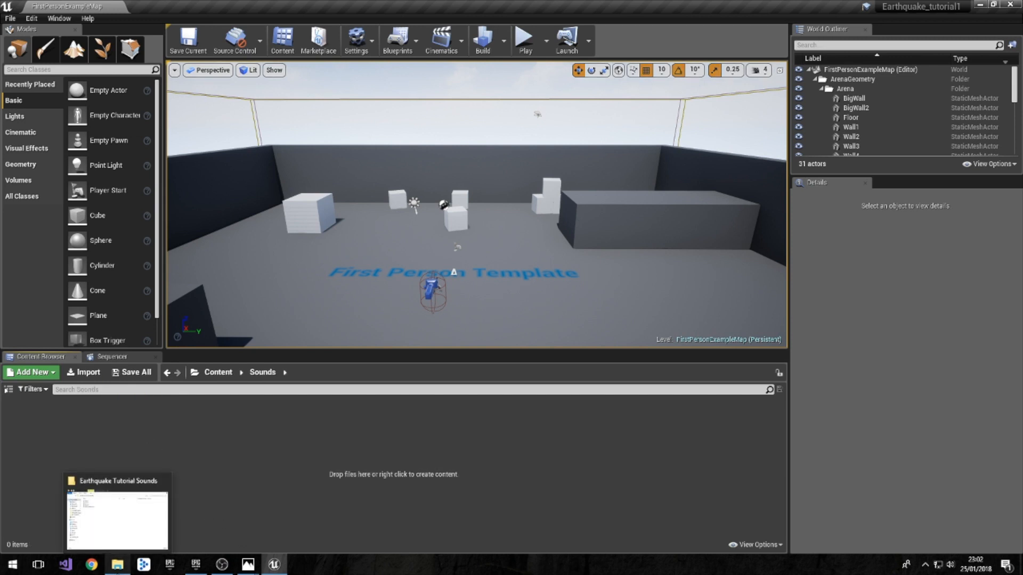
pyautogui.click(113, 568)
pyautogui.moveTo(431, 184); pyautogui.dragTo(77, 436)
pyautogui.click(198, 487)
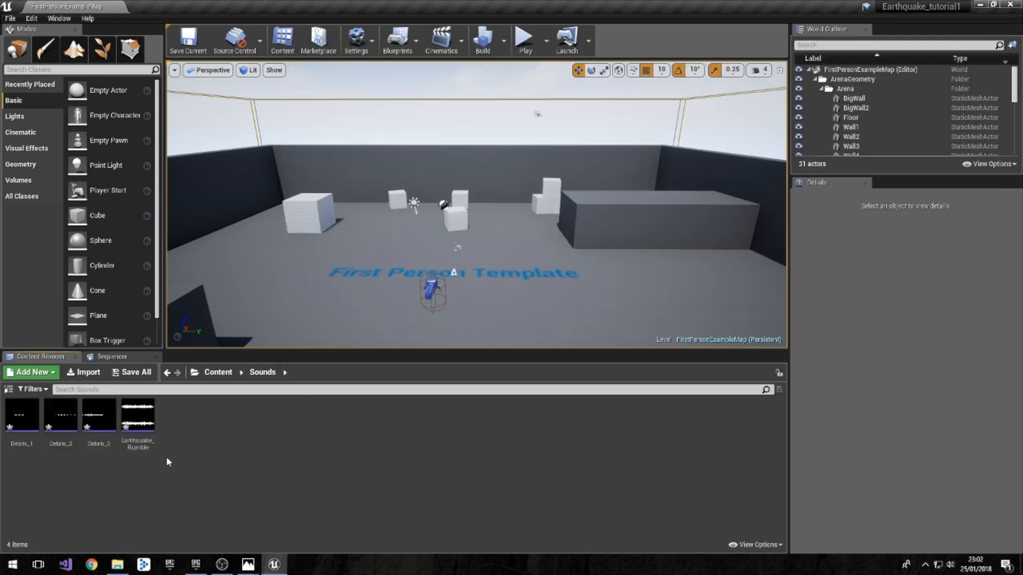
# - Save all four imported sound waves in the Sounds folder
pyautogui.click(139, 421)
pyautogui.keyDown('shift'); pyautogui.click(21, 421); pyautogui.keyUp('shift')
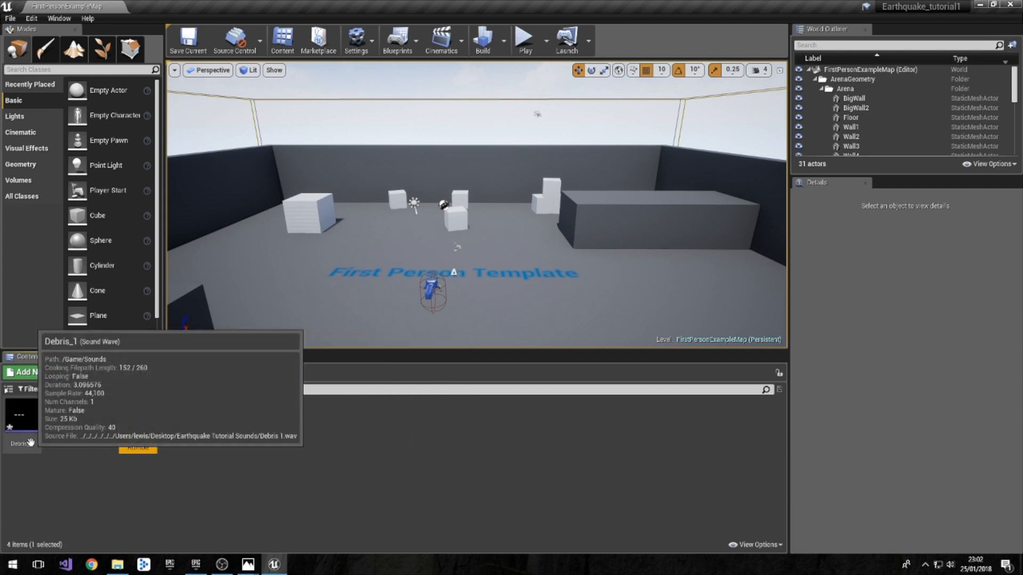
pyautogui.hotkey('ctrl', 's')
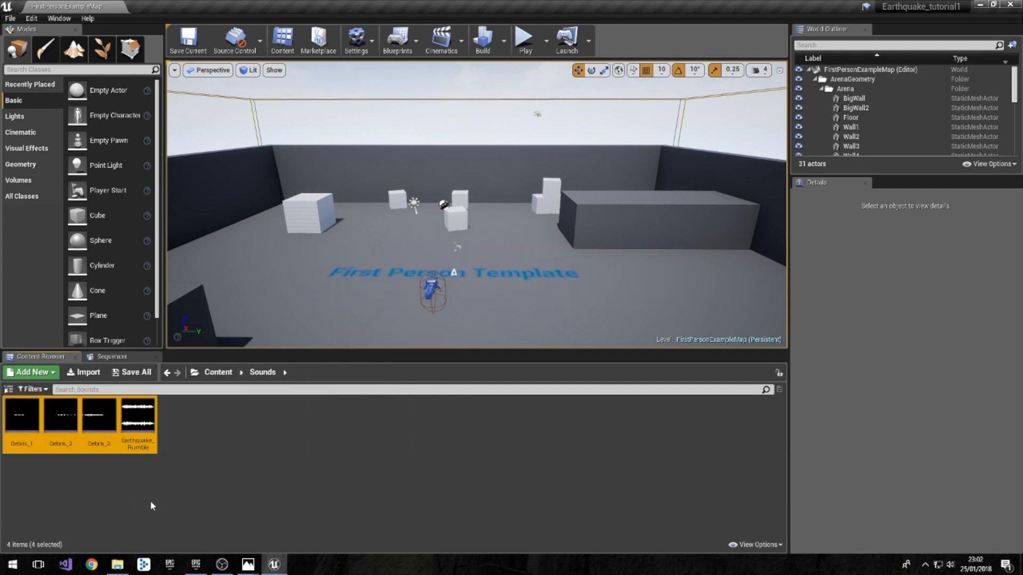
pyautogui.click(193, 456)
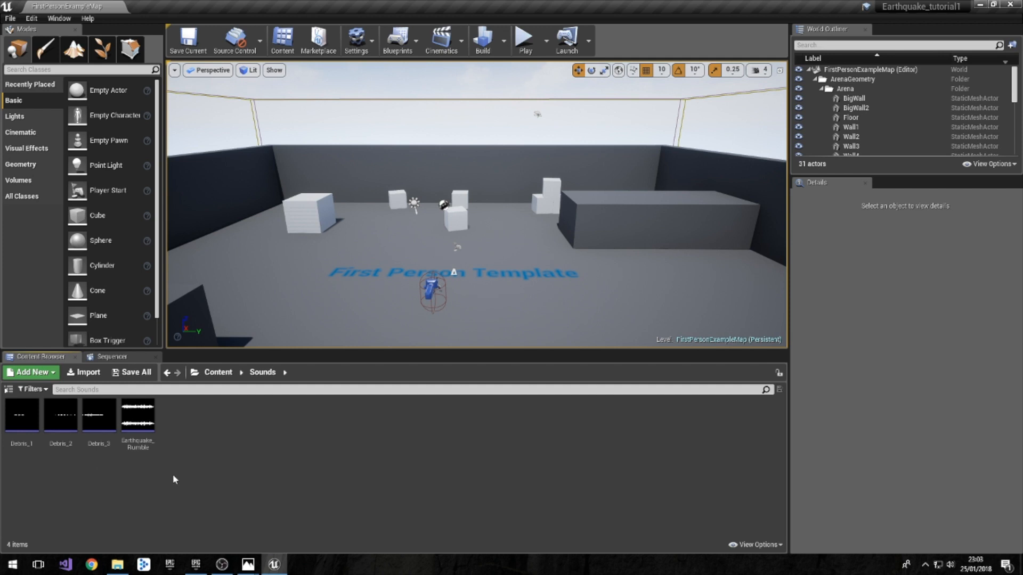
# - Create a sound cue from the Earthquake_Rumble wave, keeping its default name
pyautogui.click(150, 436)
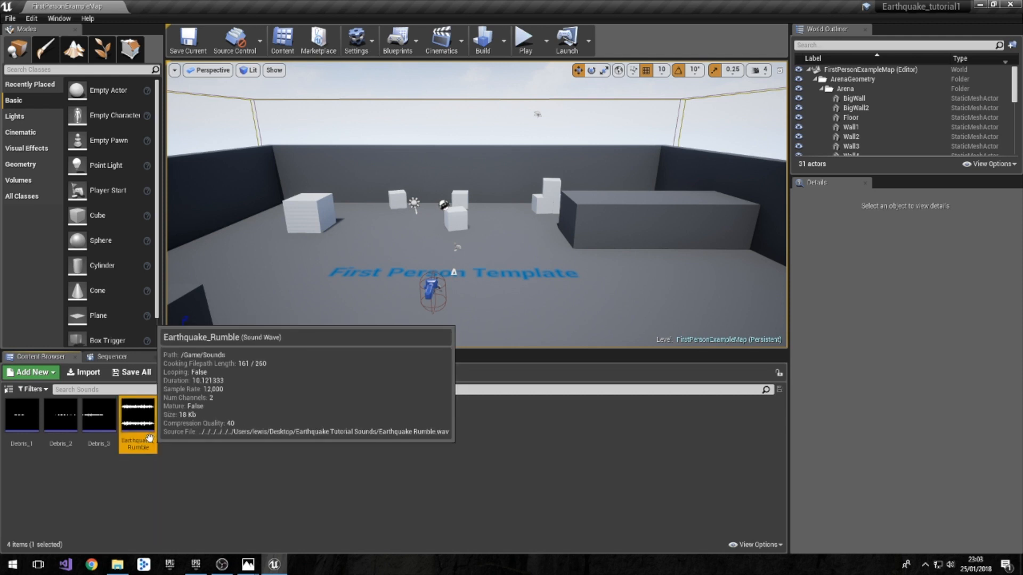
pyautogui.rightClick(150, 436)
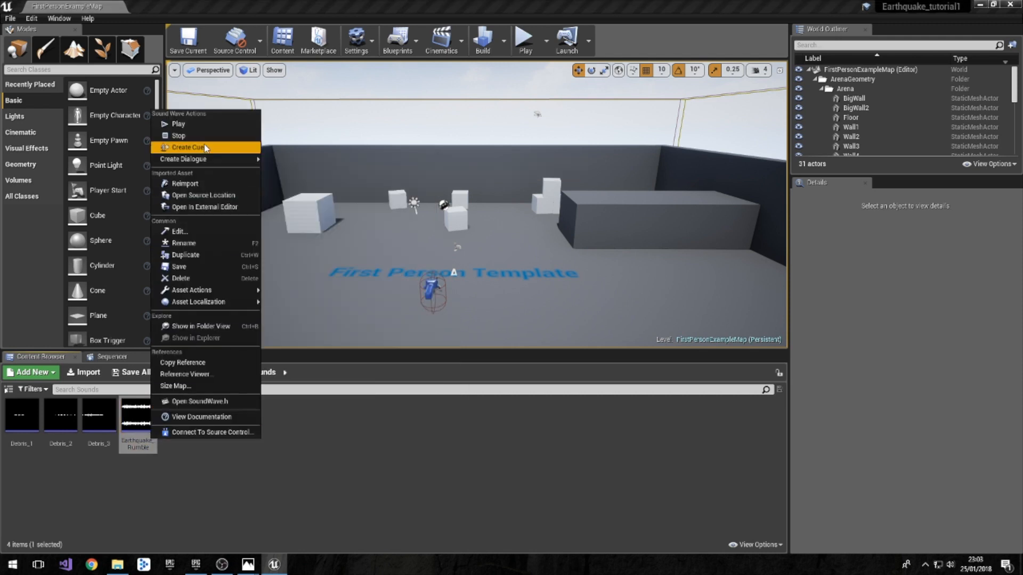
pyautogui.click(186, 147)
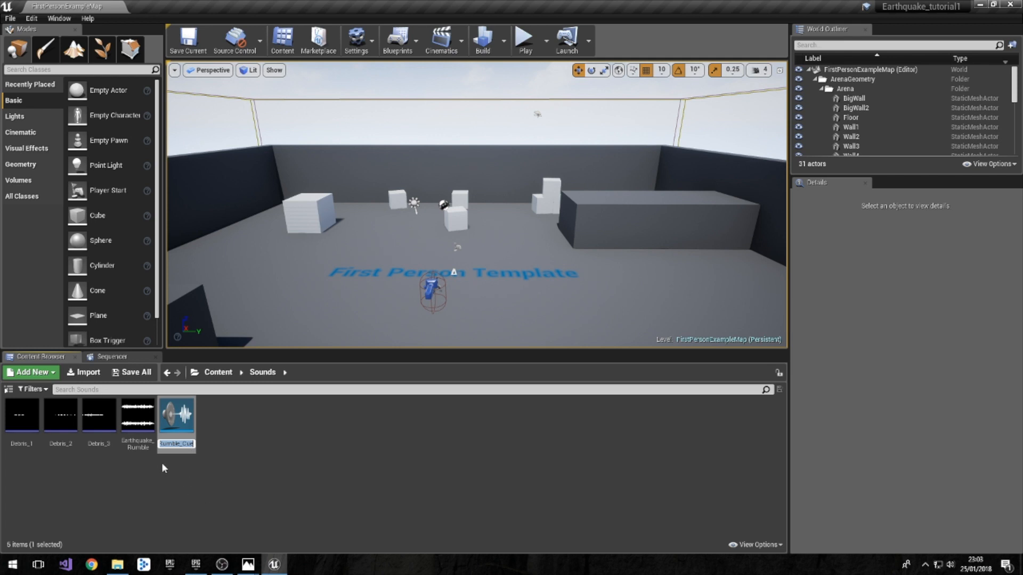
pyautogui.press('Return')
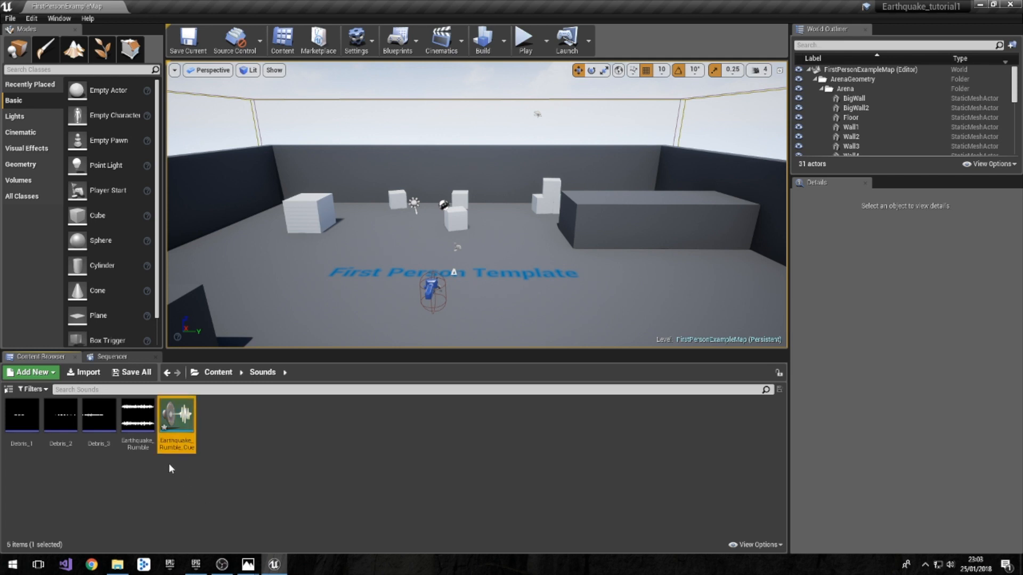
# - Open the Earthquake Rumble cue, move its Wave Player node away from the Output node and break their connection
pyautogui.doubleClick(176, 418)
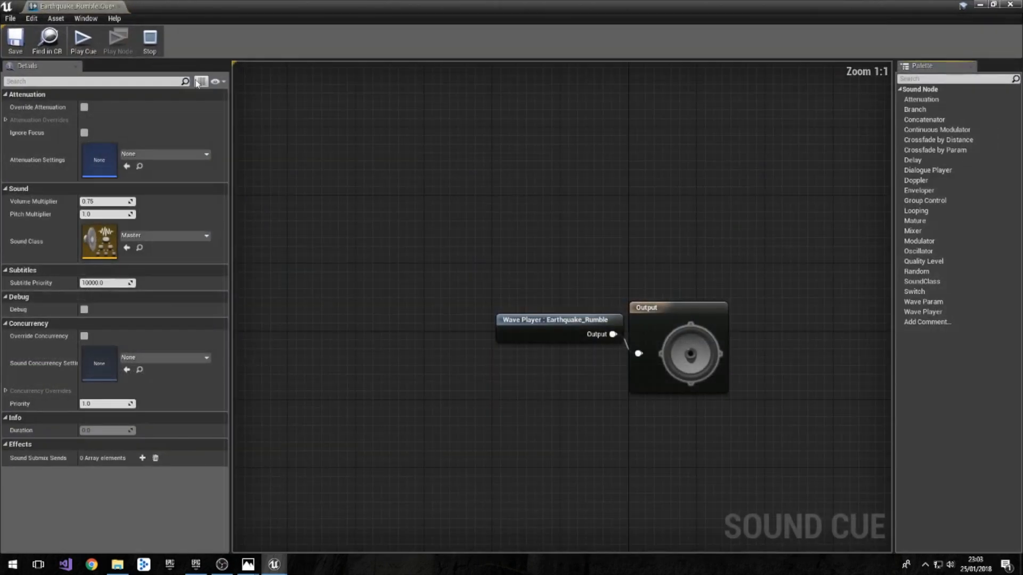
pyautogui.moveTo(76, 6); pyautogui.dragTo(176, 7)
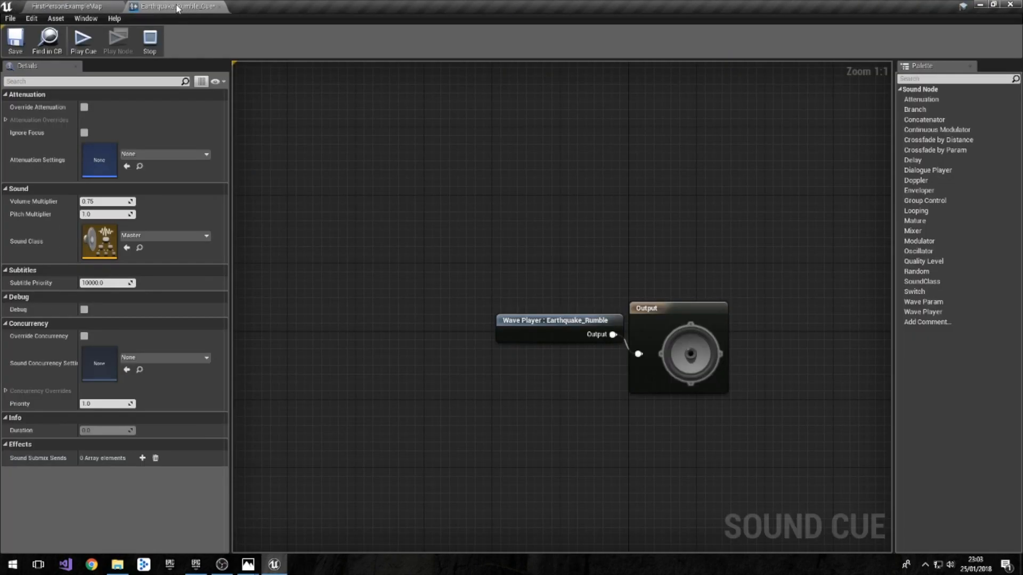
pyautogui.moveTo(506, 320); pyautogui.dragTo(354, 321)
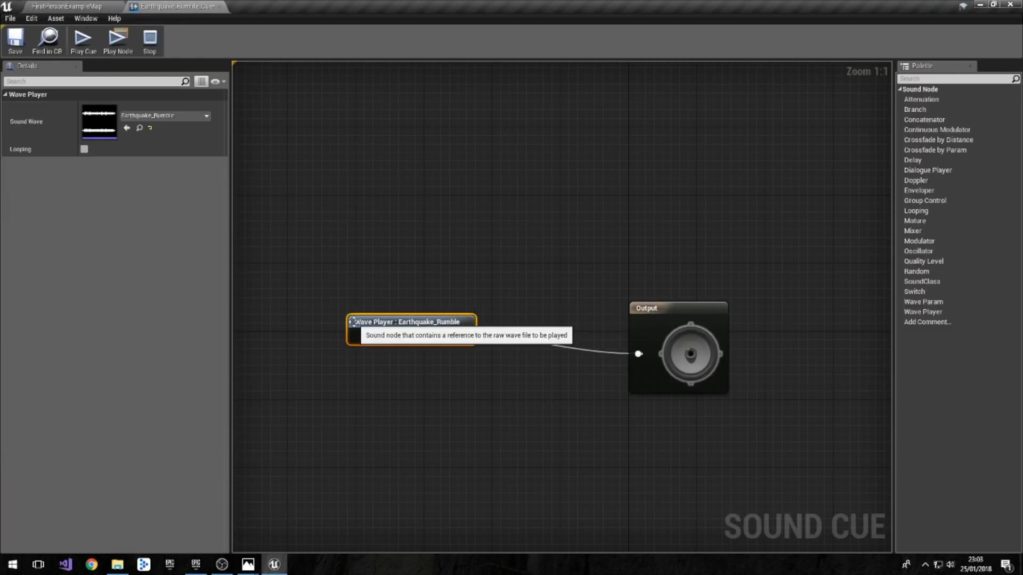
pyautogui.keyDown('alt'); pyautogui.click(638, 354); pyautogui.keyUp('alt')
pyautogui.moveTo(408, 326); pyautogui.dragTo(363, 327)
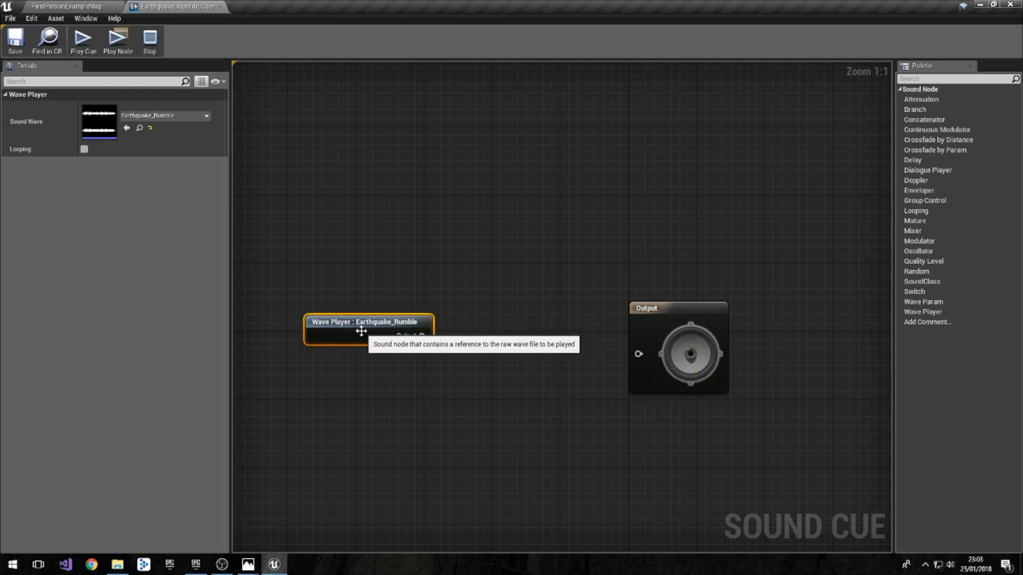
# - Enable looping on the Earthquake_Rumble Wave Player and connect its output to a new Enveloper node
pyautogui.click(84, 149)
pyautogui.moveTo(448, 336); pyautogui.dragTo(499, 337)
pyautogui.write('envl')
pyautogui.press('BackSpace')
pyautogui.press('BackSpace')
pyautogui.press('Return')
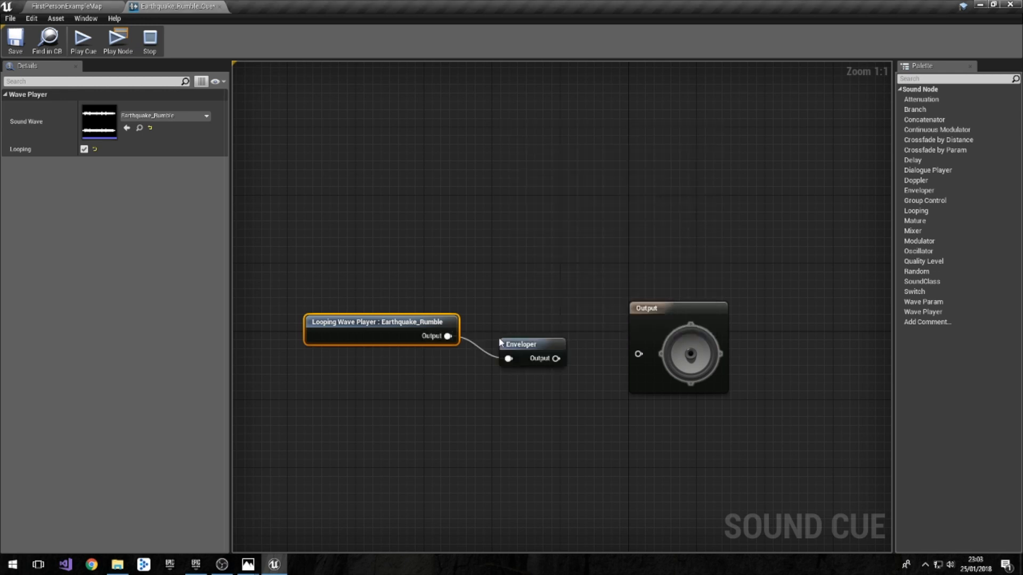
# - Open the Enveloper's Volume Curve in the curve editor and add three keys after the first one
pyautogui.click(538, 343)
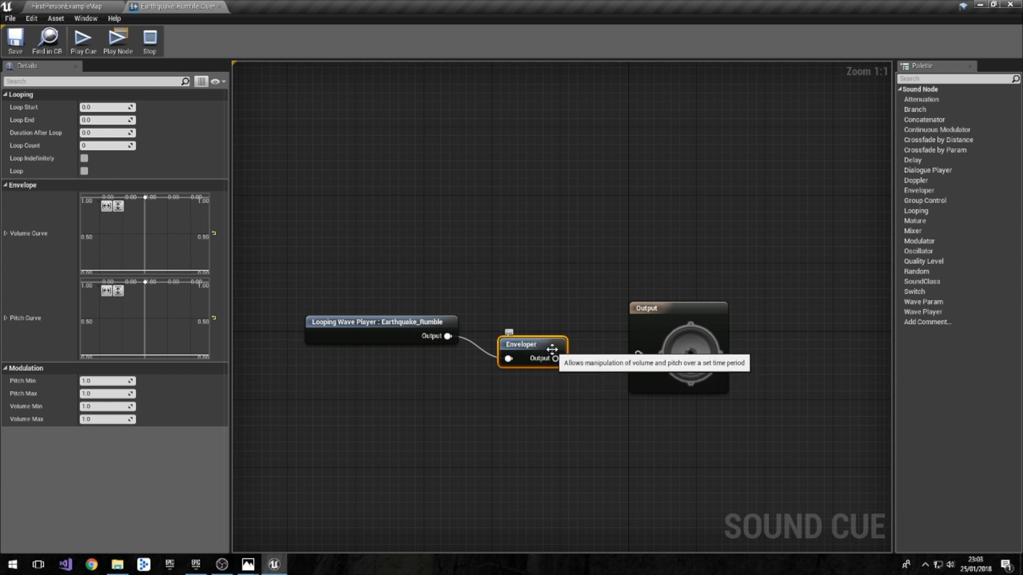
pyautogui.doubleClick(114, 238)
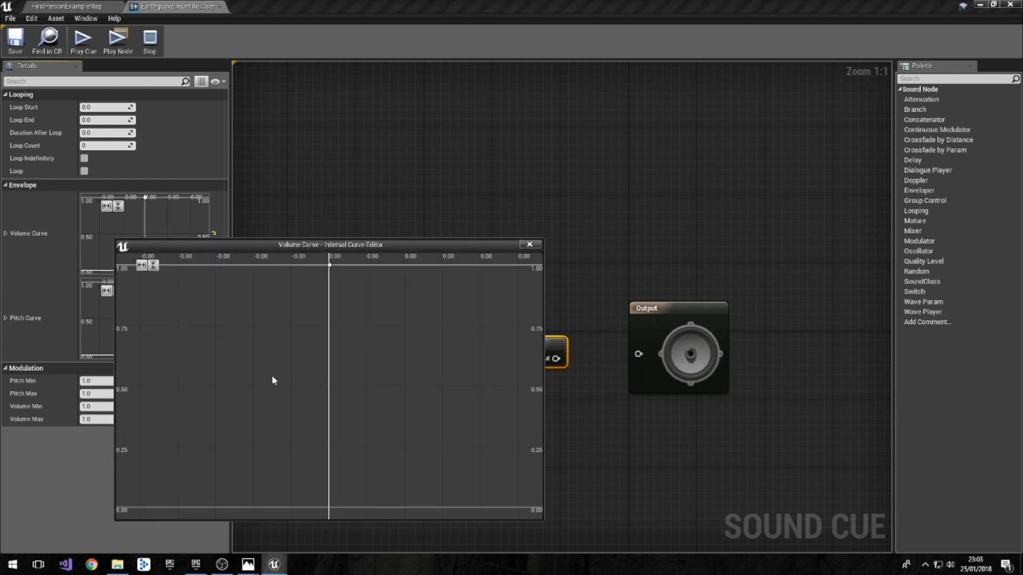
pyautogui.moveTo(353, 355); pyautogui.dragTo(336, 401, button='right')
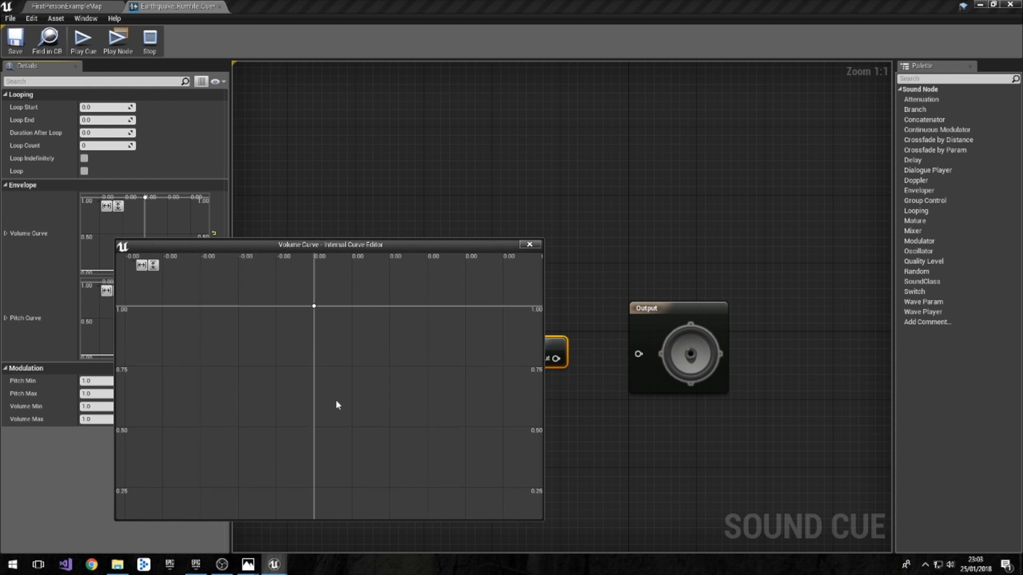
pyautogui.moveTo(315, 306)
pyautogui.moveTo(314, 309)
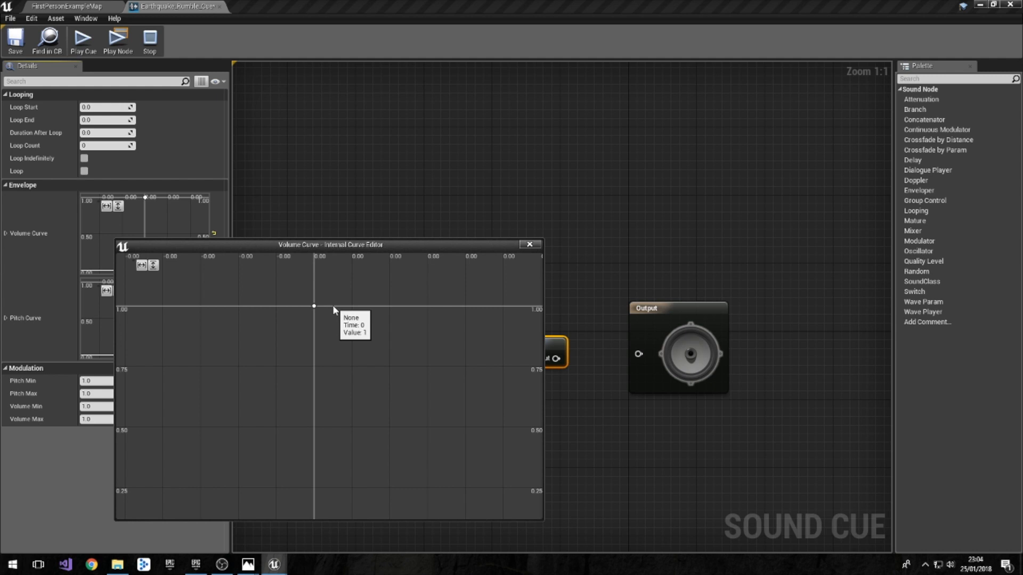
pyautogui.keyDown('shift'); pyautogui.click(333, 306); pyautogui.keyUp('shift')
pyautogui.keyDown('shift'); pyautogui.click(357, 306); pyautogui.keyUp('shift')
pyautogui.keyDown('shift'); pyautogui.click(385, 305); pyautogui.keyUp('shift')
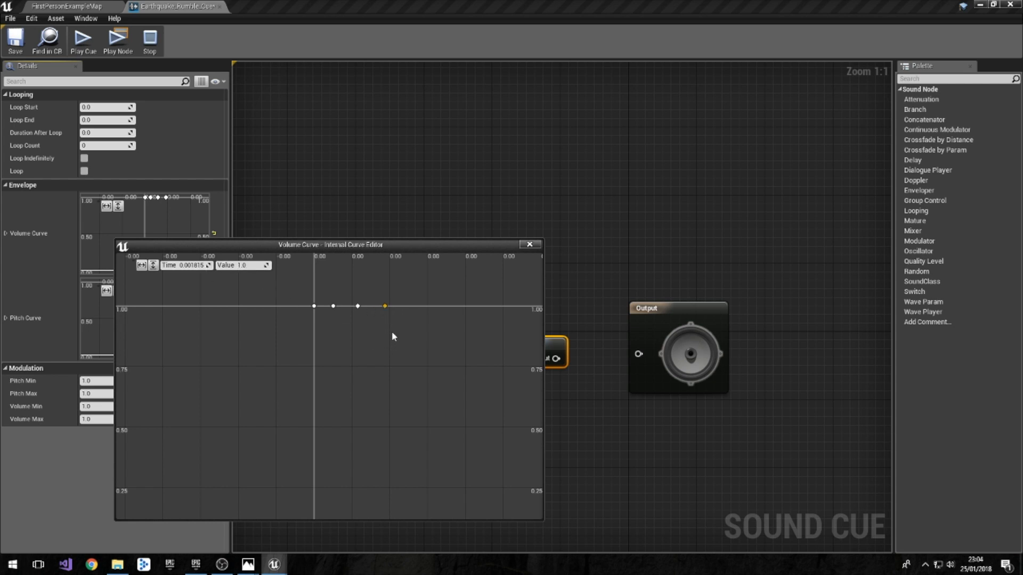
# - Set the last volume curve key to time 4 and value 0, and select the key before it
pyautogui.click(191, 267)
pyautogui.write('4')
pyautogui.press('Return')
pyautogui.click(248, 265)
pyautogui.write('0')
pyautogui.click(358, 306)
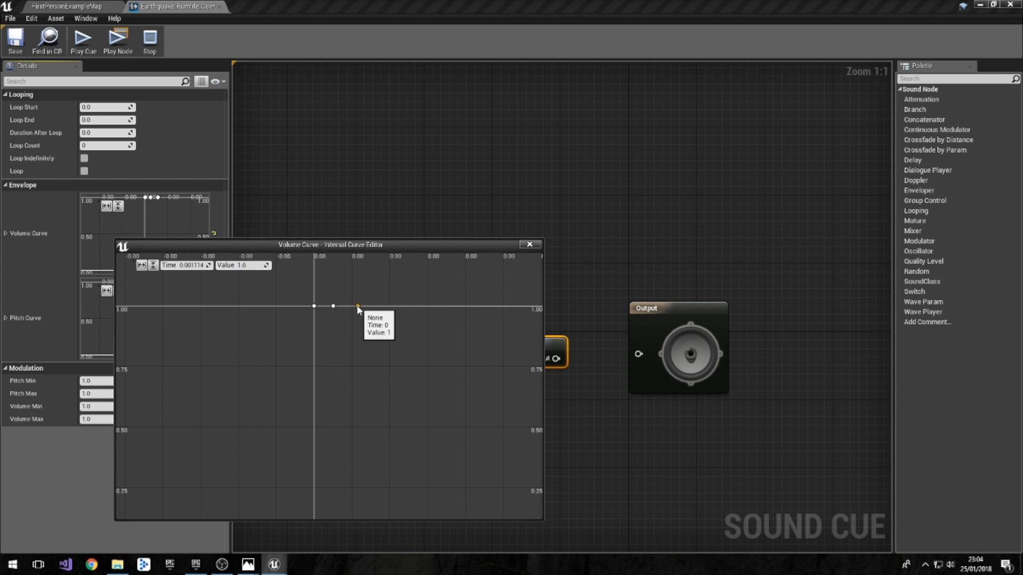
# - Set the third volume curve key's time to 3.2 and the second key's time to 0.8
pyautogui.click(191, 265)
pyautogui.write('3.2')
pyautogui.press('Return')
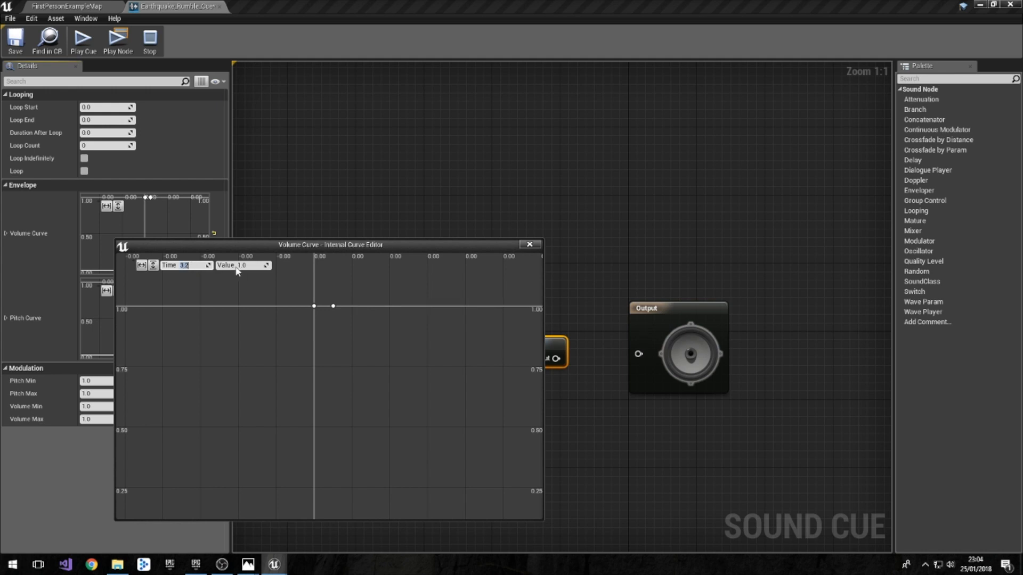
pyautogui.click(333, 307)
pyautogui.click(192, 265)
pyautogui.write('0.8')
pyautogui.press('Return')
# - Set the first volume curve key's value to 0, fit the whole curve in view and close the curve editor
pyautogui.moveTo(315, 308)
pyautogui.click(315, 308)
pyautogui.click(243, 265)
pyautogui.write('0')
pyautogui.press('Return')
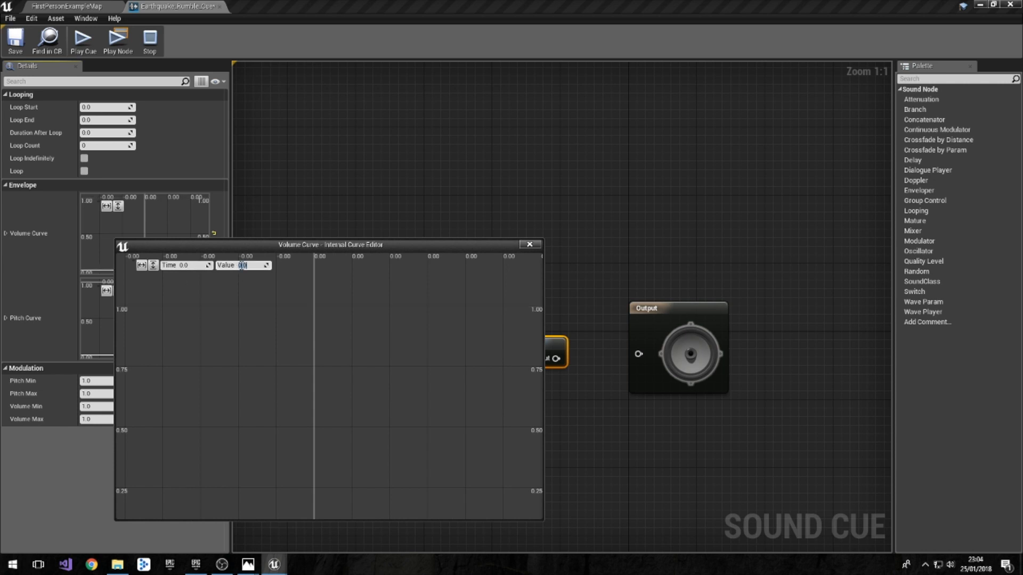
pyautogui.click(141, 265)
pyautogui.click(154, 266)
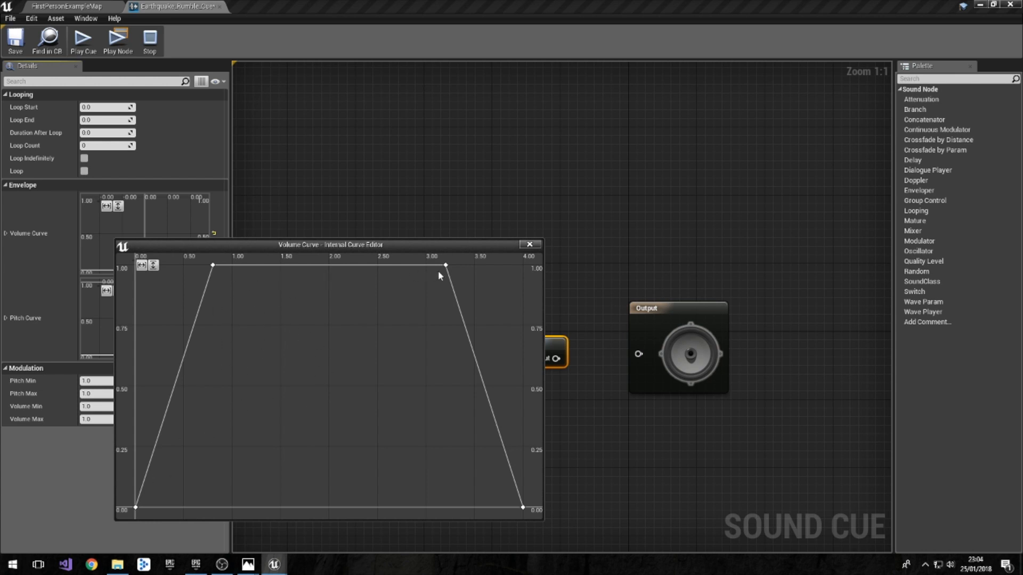
pyautogui.click(537, 244)
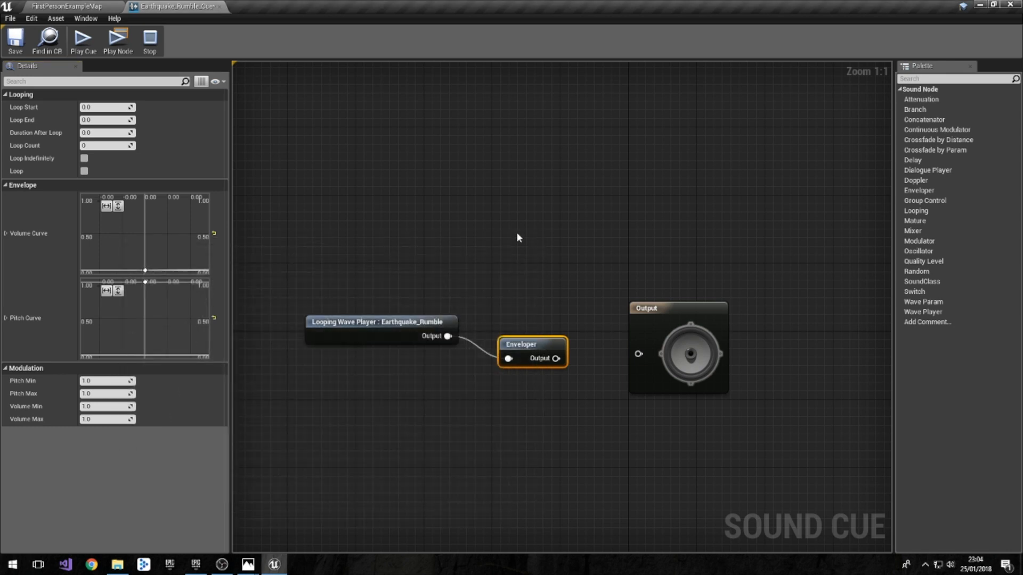
# - Set the Enveloper's Loop End to 4 and Loop Count to 1, and enable Loop Indefinitely
pyautogui.click(104, 120)
pyautogui.write('4')
pyautogui.press('Return')
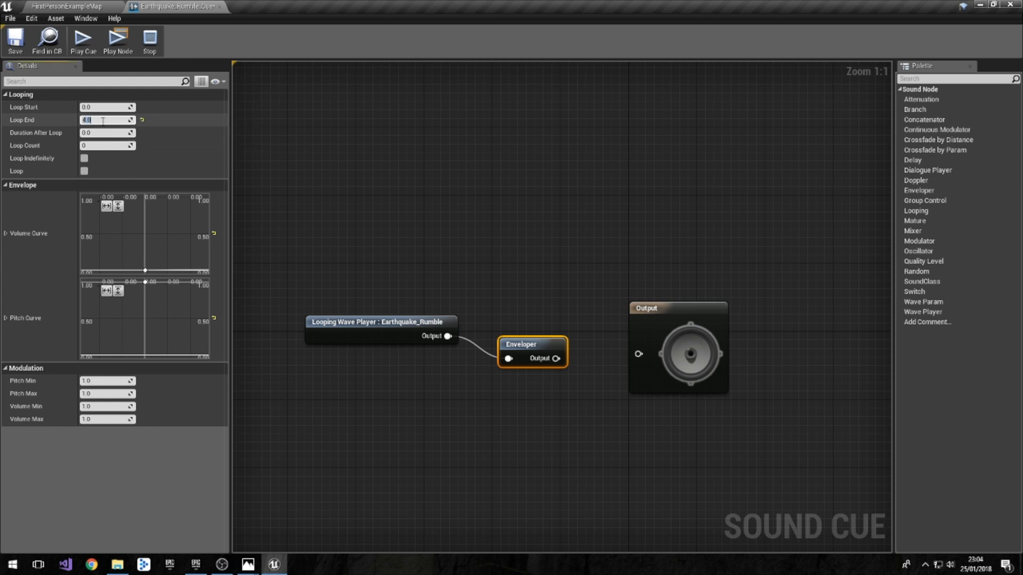
pyautogui.click(90, 146)
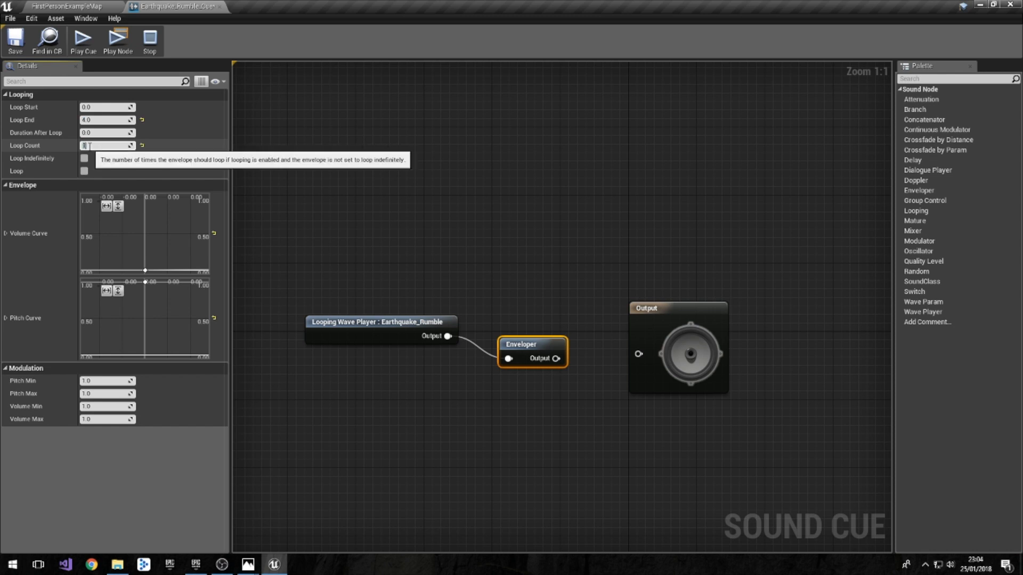
pyautogui.write('1')
pyautogui.click(84, 159)
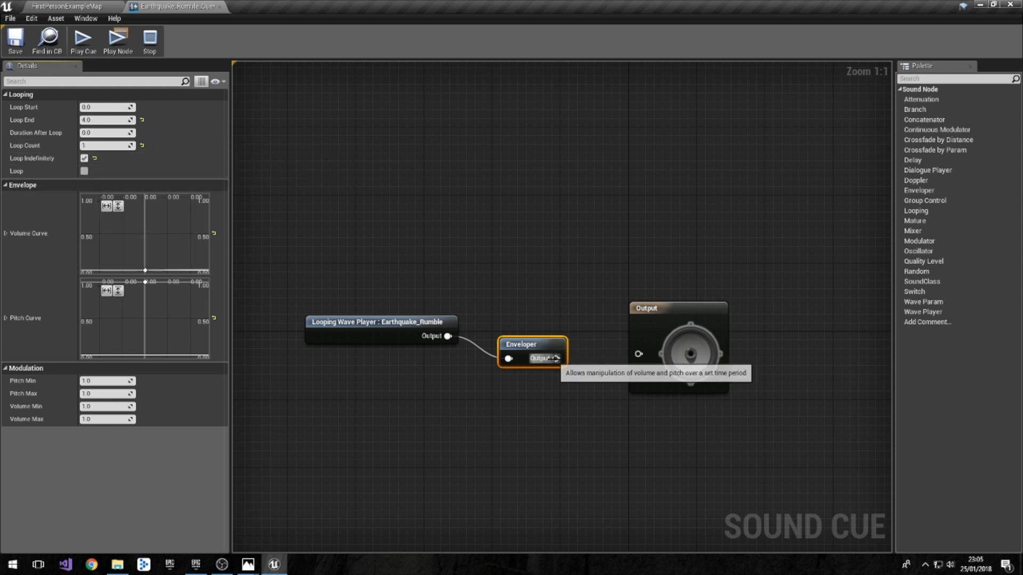
# - Connect the Enveloper's output to the Output node, save and play the rumble cue, and close its editor
pyautogui.moveTo(555, 358); pyautogui.dragTo(638, 352)
pyautogui.click(666, 347)
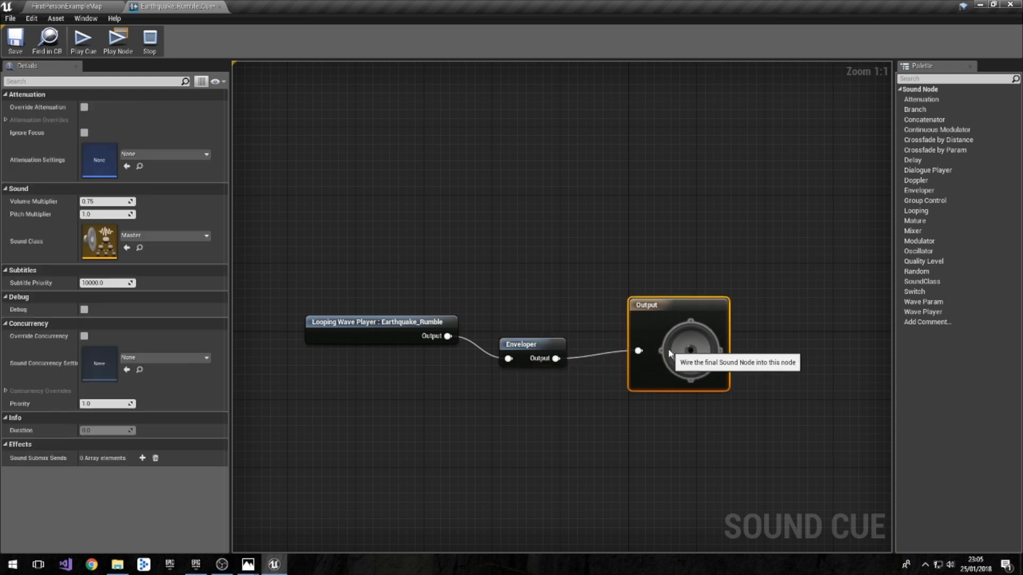
pyautogui.click(574, 415)
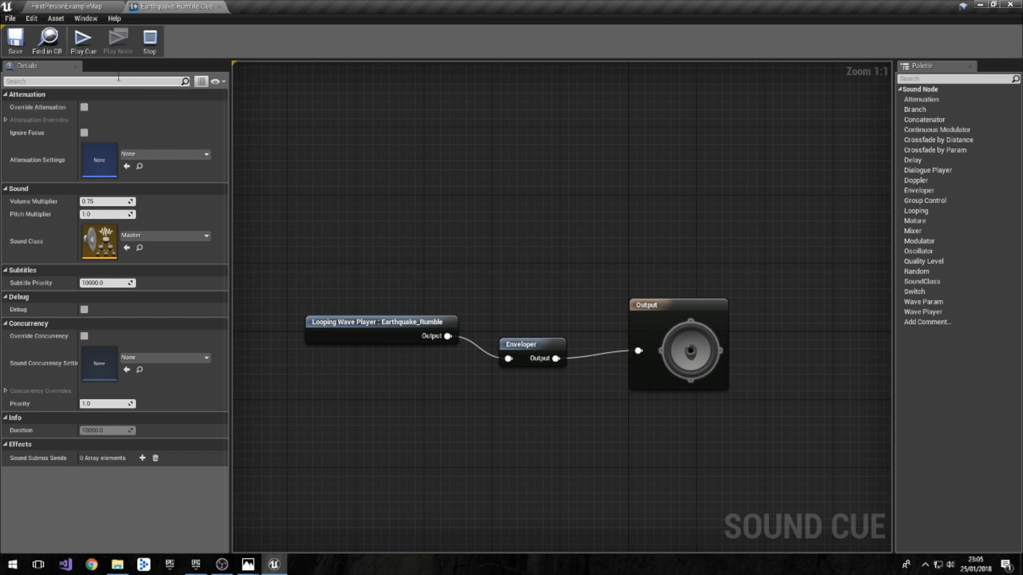
pyautogui.click(93, 50)
pyautogui.click(219, 6)
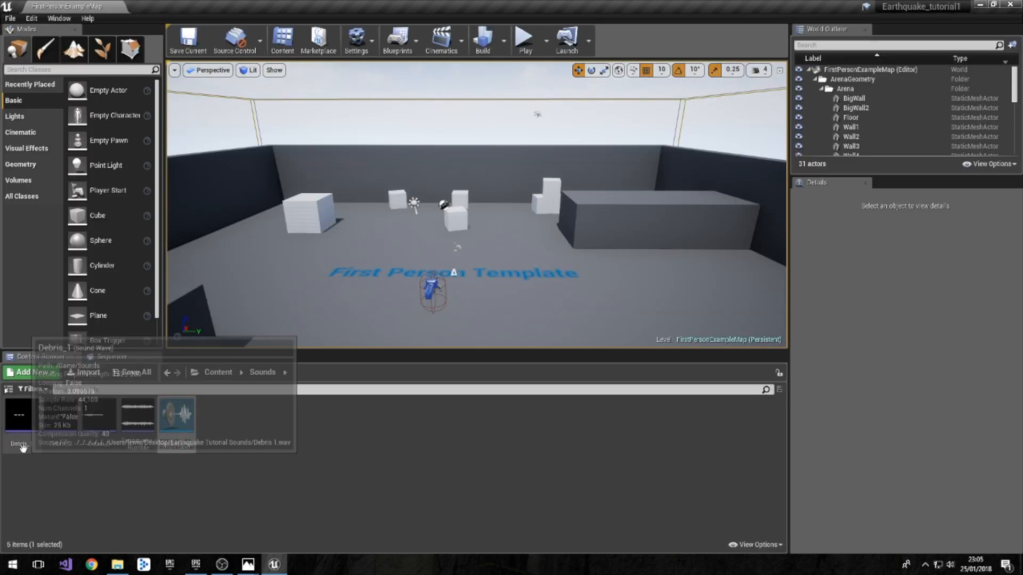
# - Create a Sound Cue named Debris_Cue in the Sounds folder
pyautogui.rightClick(228, 429)
pyautogui.moveTo(258, 417)
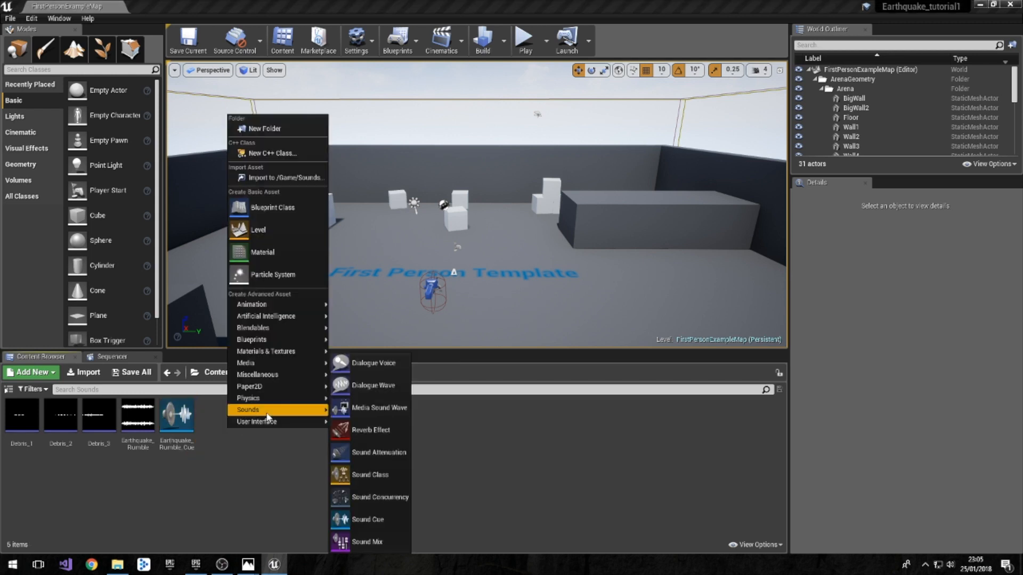
pyautogui.click(369, 509)
pyautogui.write('Debris_')
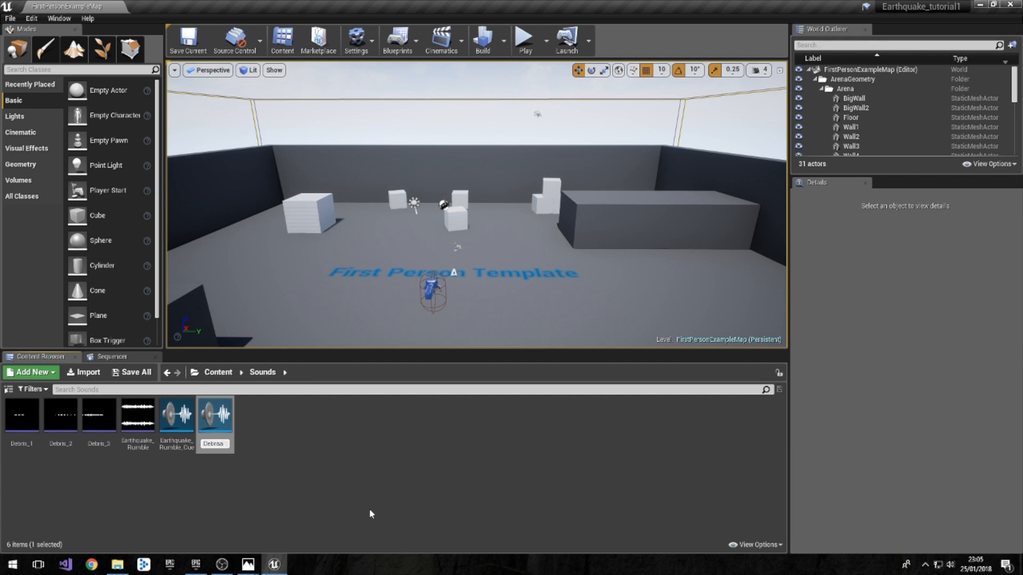
pyautogui.write('Cue')
pyautogui.press('Return')
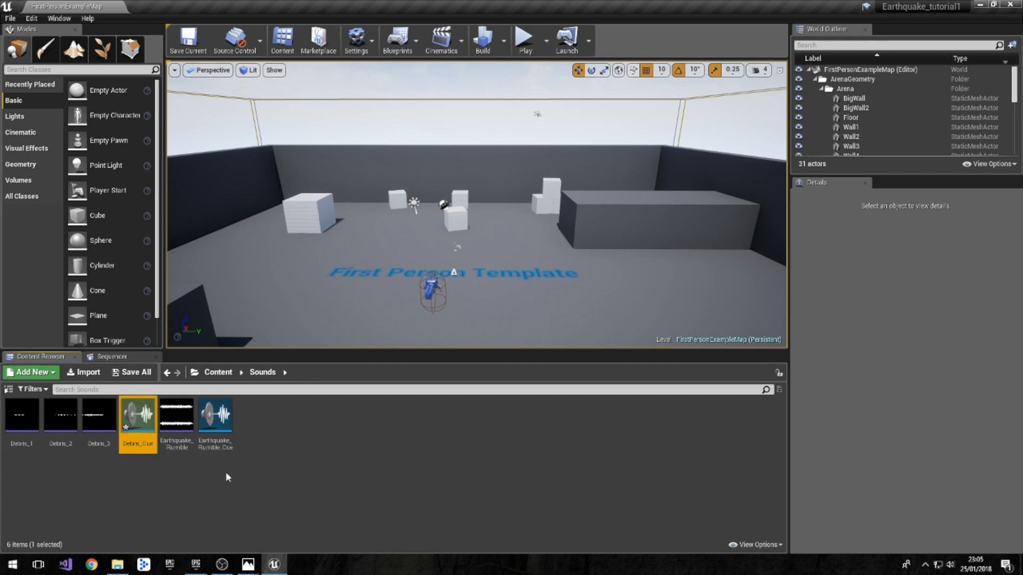
# - Open Debris_Cue, add the Debris_1, Debris_2 and Debris_3 sound waves to its graph and dock its editor beside the level editor
pyautogui.doubleClick(138, 418)
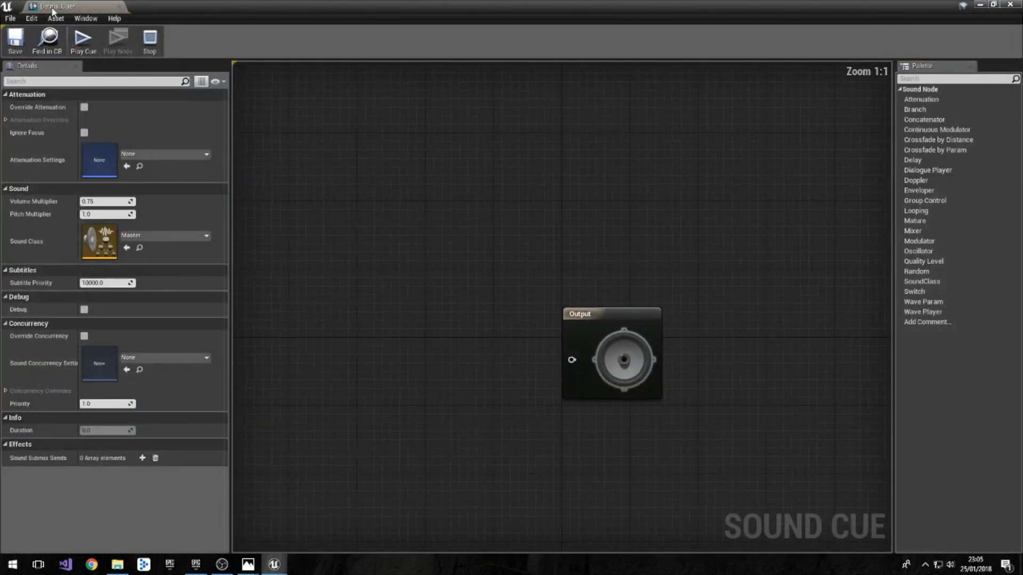
pyautogui.moveTo(99, 20); pyautogui.dragTo(259, 108)
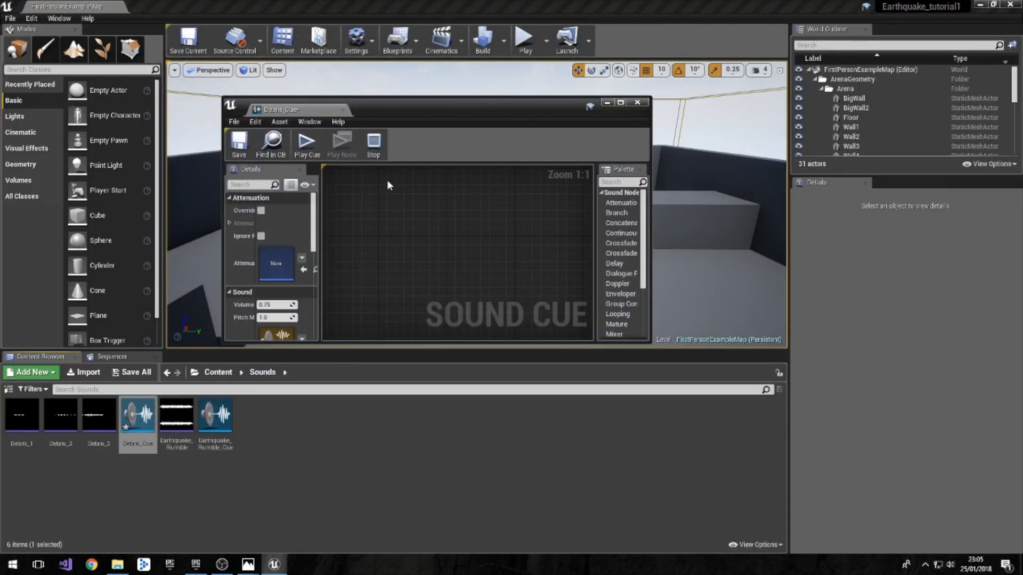
pyautogui.click(94, 420)
pyautogui.keyDown('shift'); pyautogui.click(12, 446); pyautogui.keyUp('shift')
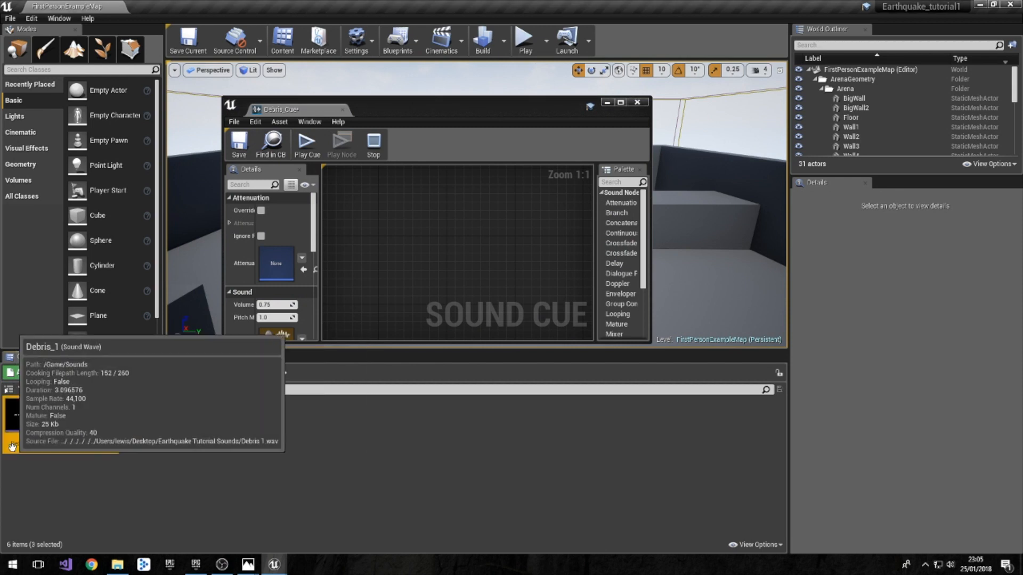
pyautogui.moveTo(16, 427); pyautogui.dragTo(415, 285)
pyautogui.moveTo(303, 114); pyautogui.dragTo(198, 5)
# - Move the three Debris Wave Player nodes down level with the Output node, and shift the Output node farther from them
pyautogui.moveTo(246, 129); pyautogui.dragTo(322, 229)
pyautogui.moveTo(311, 145); pyautogui.dragTo(324, 312)
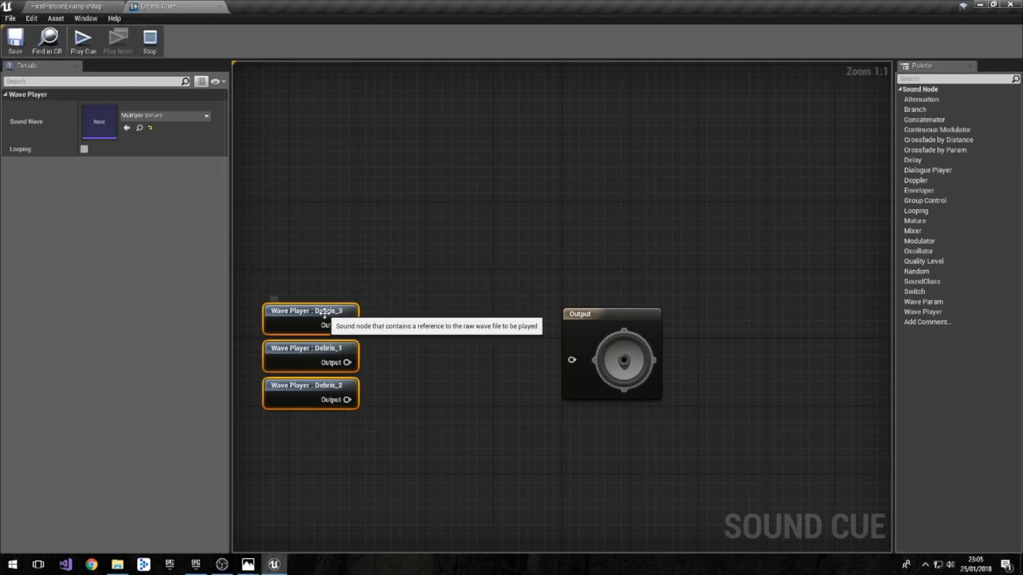
pyautogui.moveTo(619, 339); pyautogui.dragTo(685, 344)
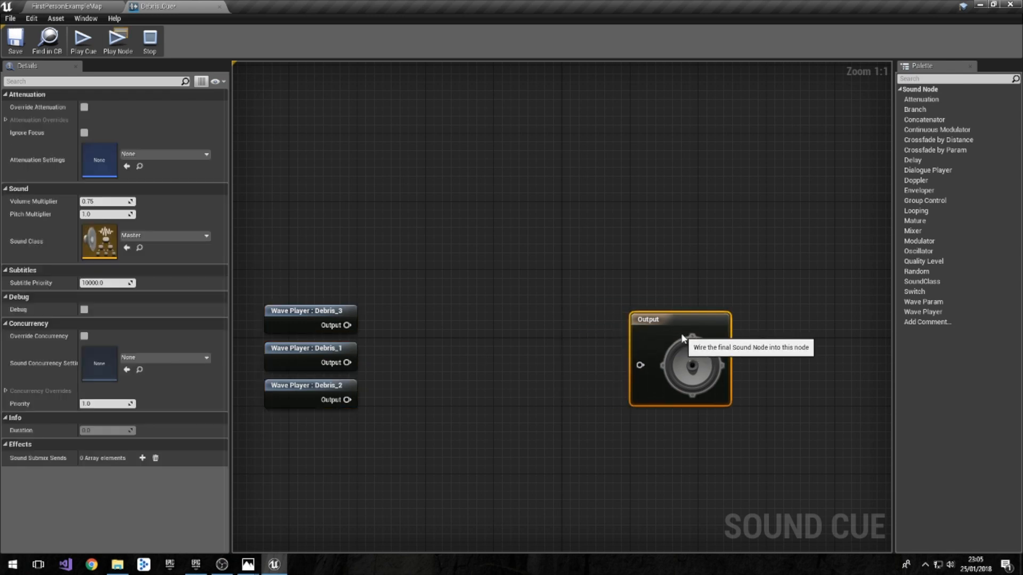
# - Add a Random node with three inputs and connect the Debris_3, Debris_1 and Debris_2 Wave Players to it
pyautogui.rightClick(396, 334)
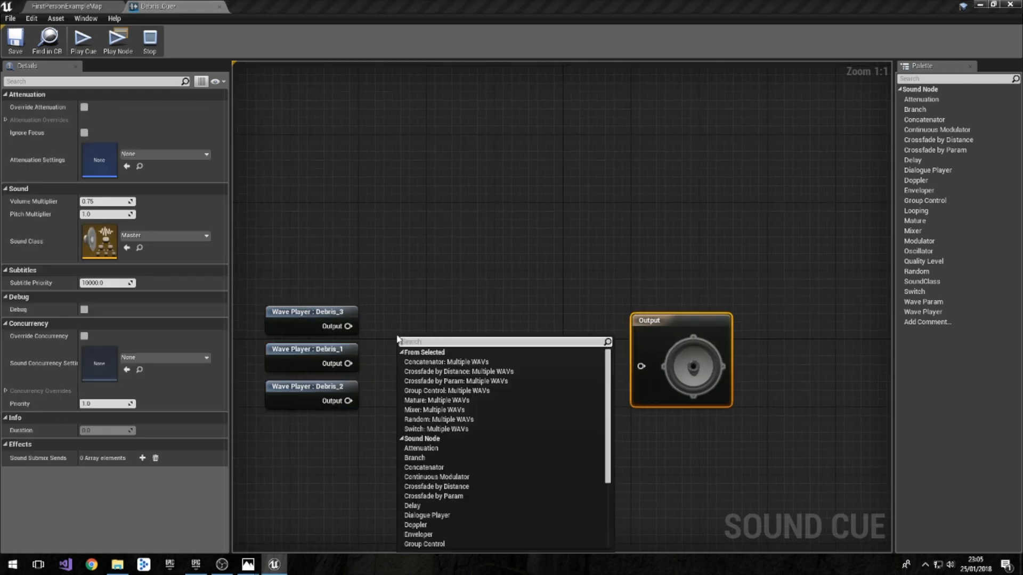
pyautogui.write('random')
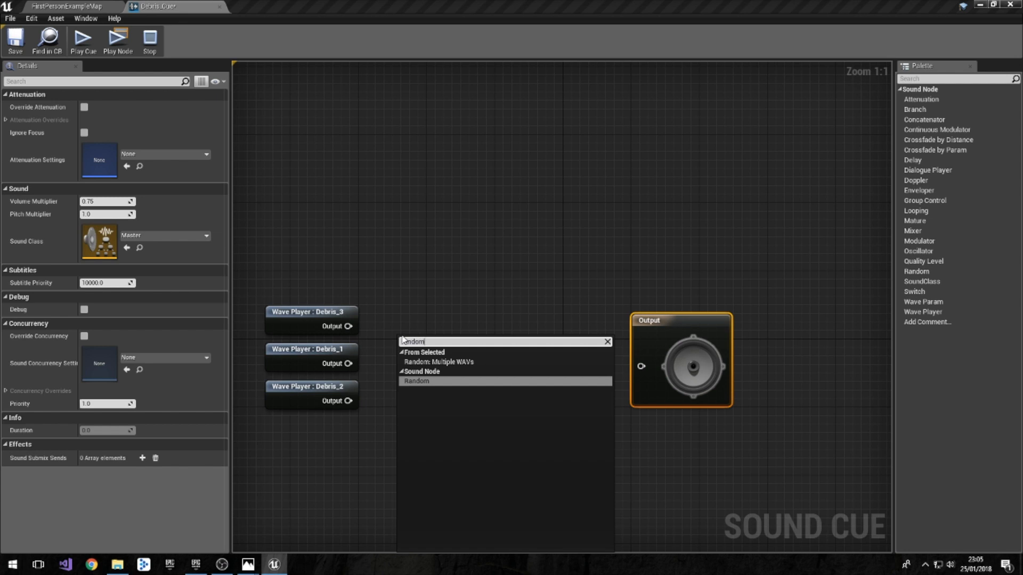
pyautogui.press('Return')
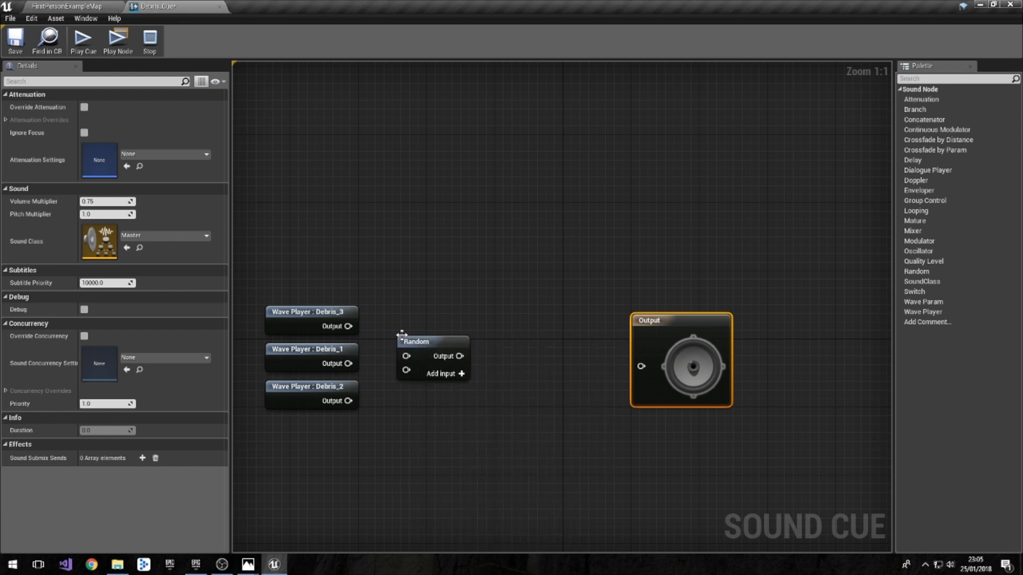
pyautogui.click(461, 374)
pyautogui.moveTo(348, 326); pyautogui.dragTo(428, 360)
pyautogui.moveTo(348, 363); pyautogui.dragTo(428, 374)
pyautogui.moveTo(348, 400); pyautogui.dragTo(433, 389)
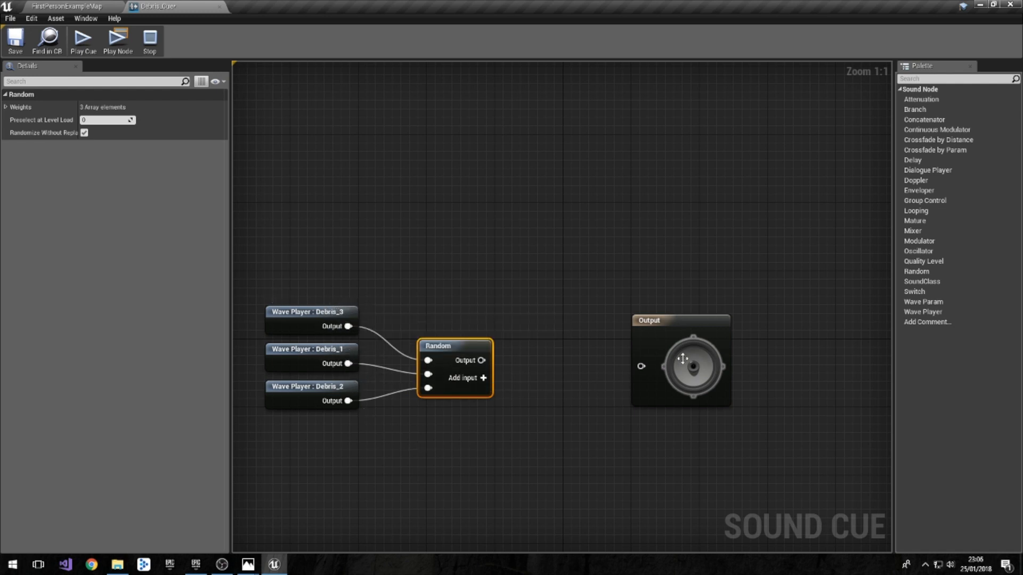
# - Move the Output node closer and connect Random's output to it, save and play the debris cue, and close its editor
pyautogui.moveTo(683, 358); pyautogui.dragTo(647, 350)
pyautogui.moveTo(481, 360); pyautogui.dragTo(608, 358)
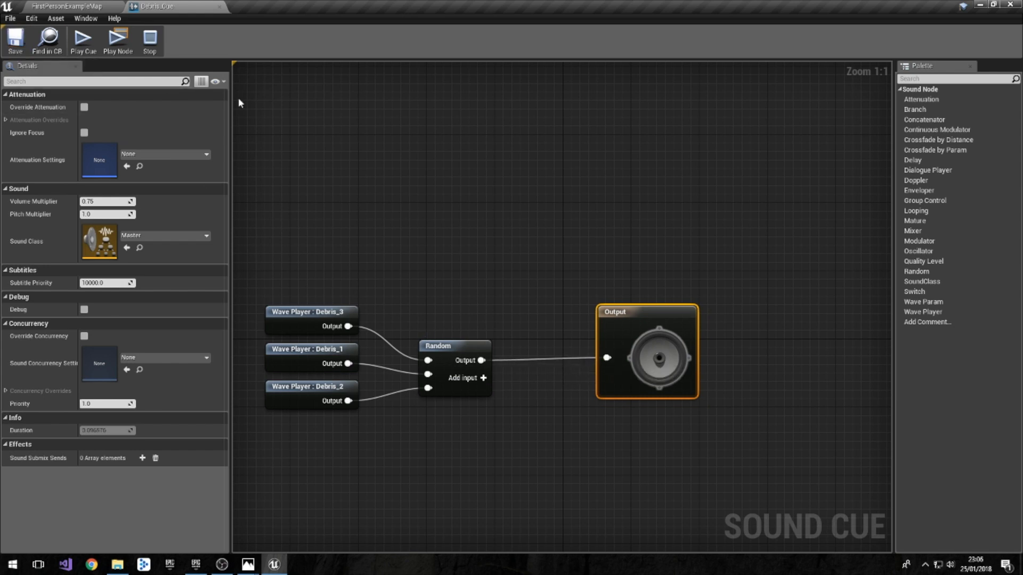
pyautogui.click(82, 43)
pyautogui.click(220, 5)
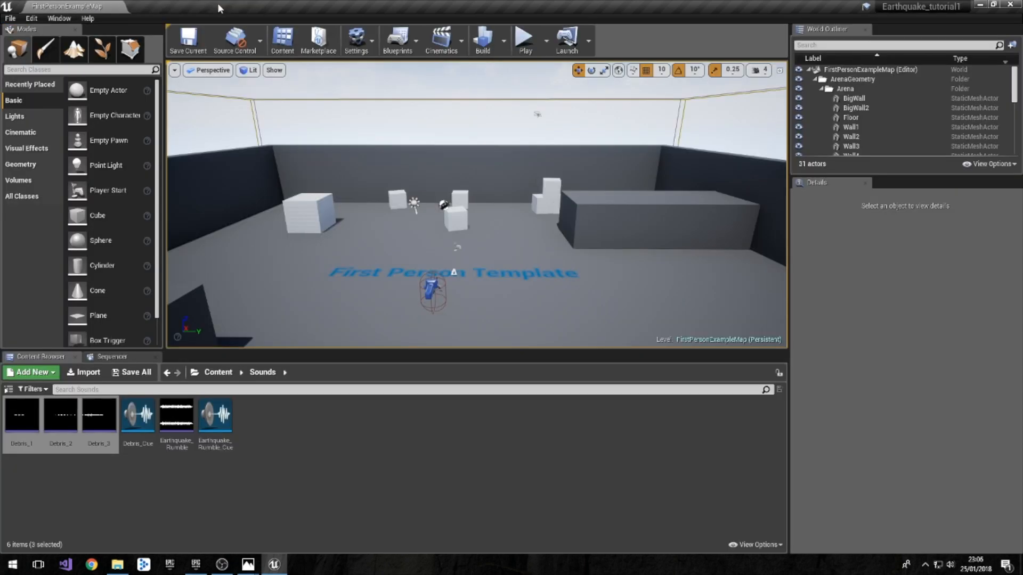
# - Create a folder named Blueprints in the Content folder
pyautogui.click(217, 372)
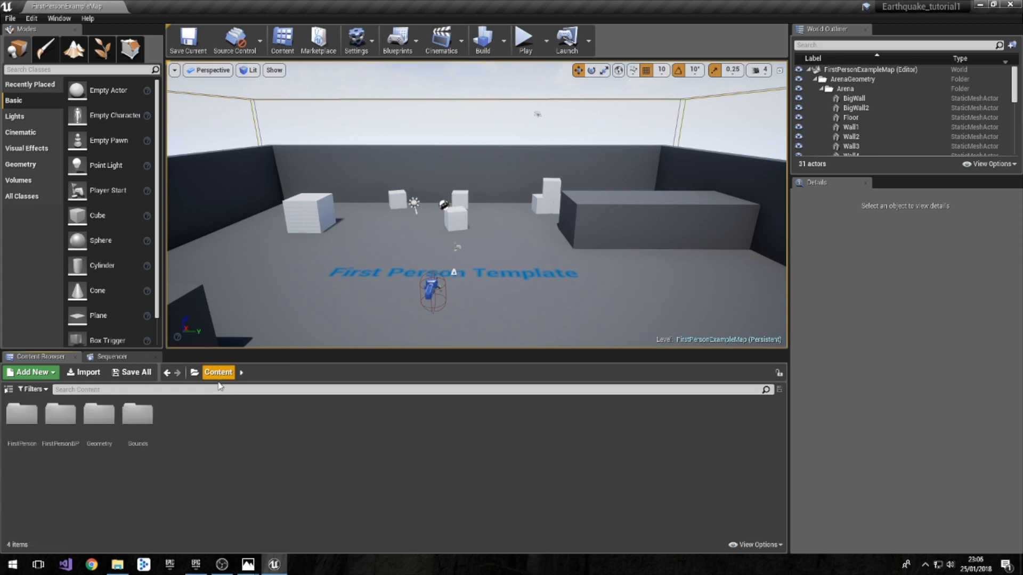
pyautogui.rightClick(169, 417)
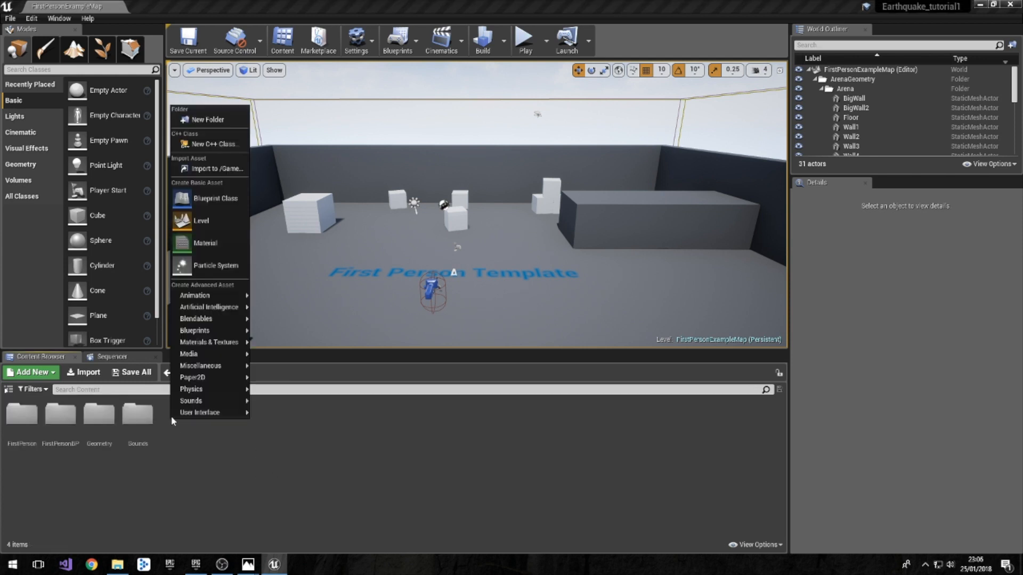
pyautogui.click(213, 126)
pyautogui.write('Blueprinty')
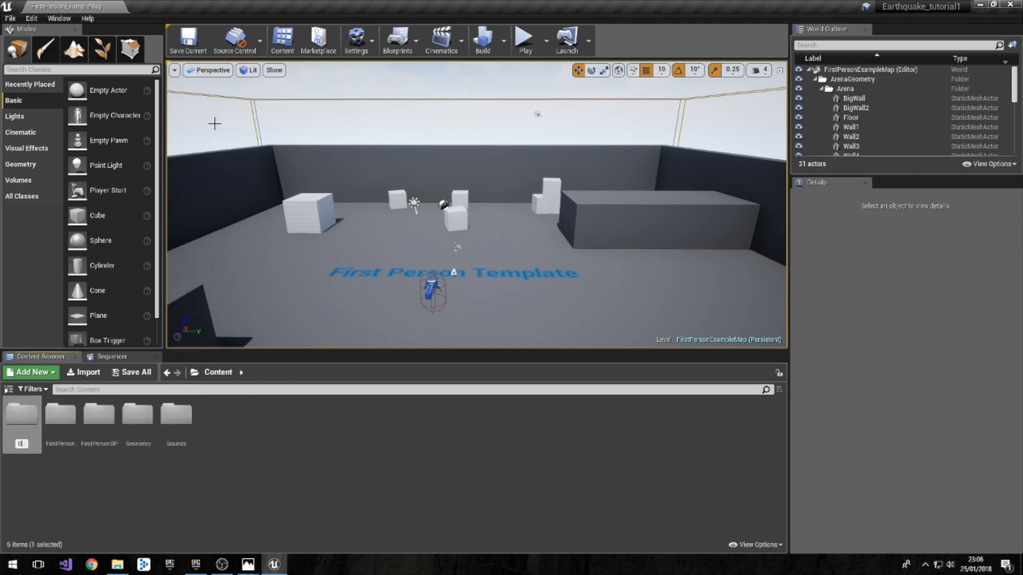
pyautogui.press('BackSpace')
pyautogui.write('s')
pyautogui.press('Return')
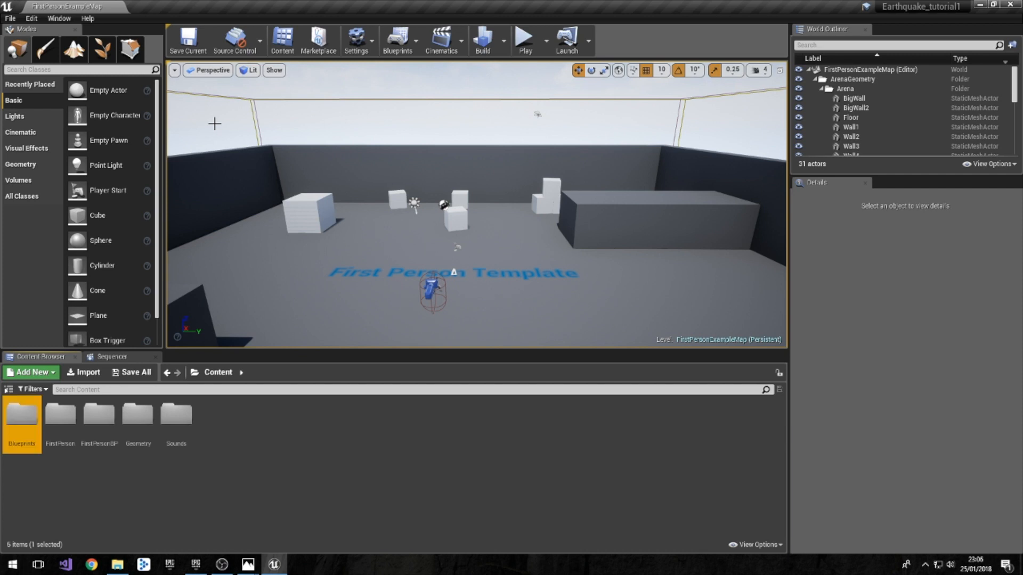
# - Create a Blueprint Class in the Blueprints folder with CameraShake as its parent class
pyautogui.doubleClick(15, 429)
pyautogui.rightClick(23, 432)
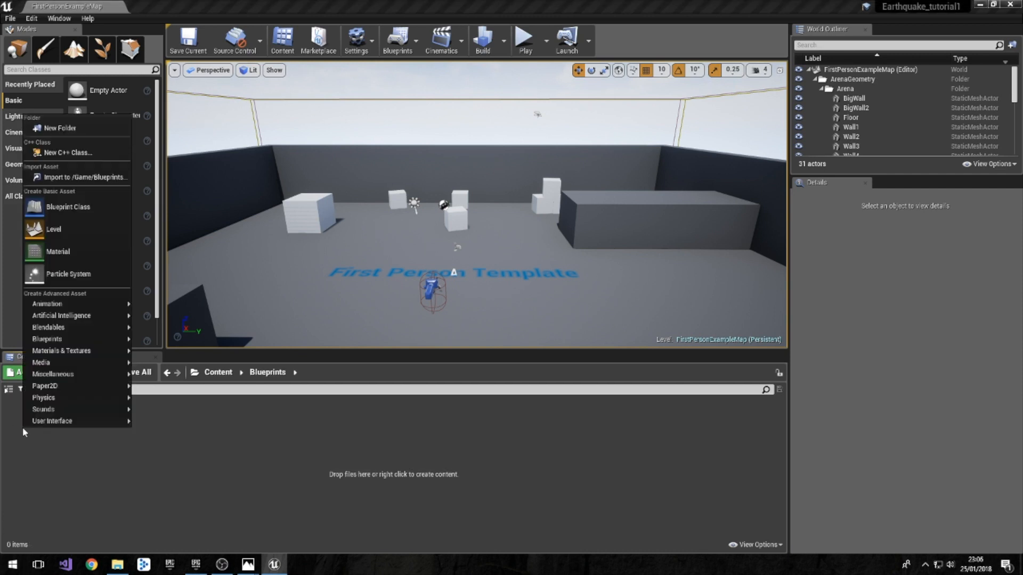
pyautogui.click(76, 213)
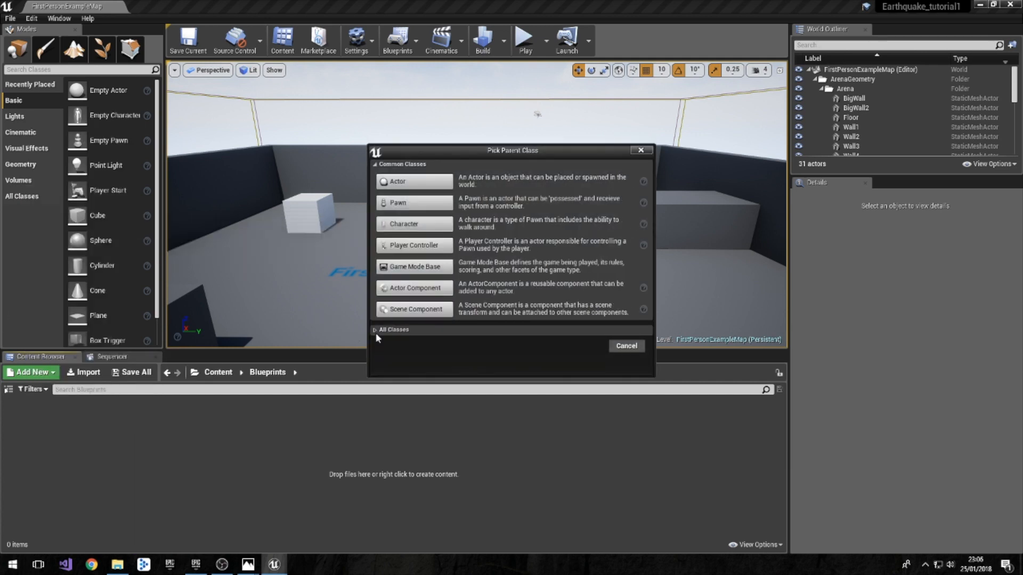
pyautogui.click(375, 331)
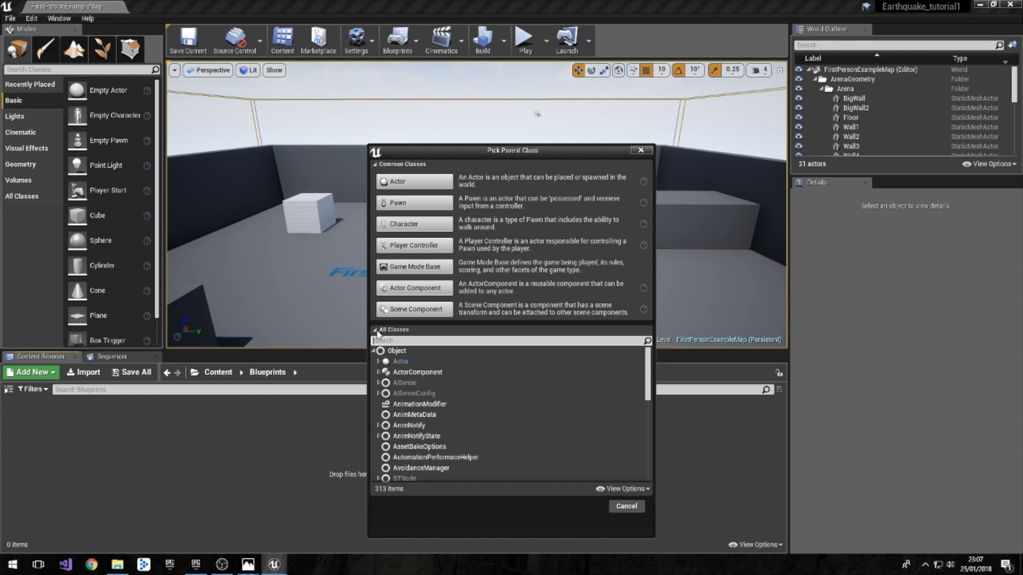
pyautogui.write('camera s')
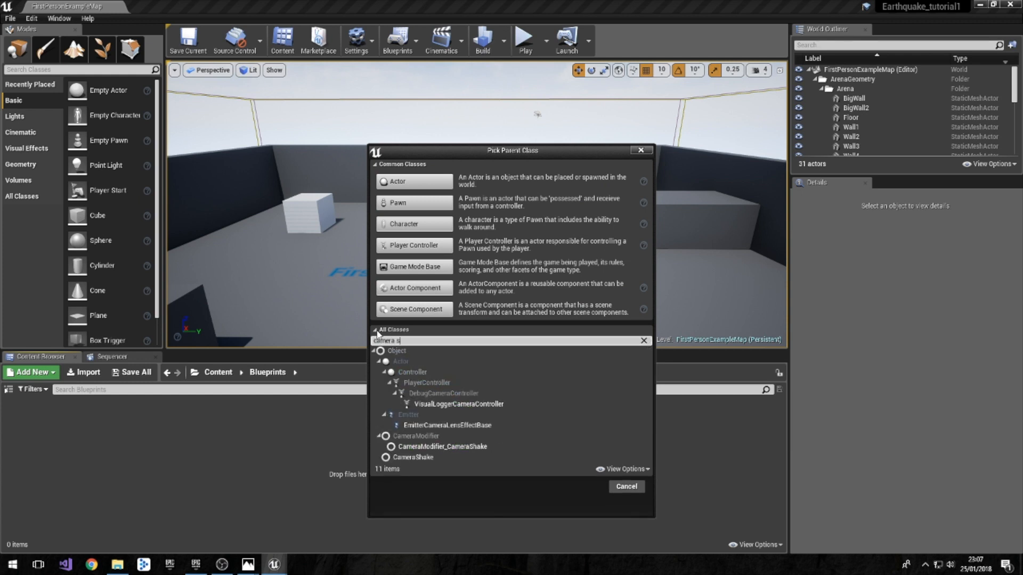
pyautogui.write('hake')
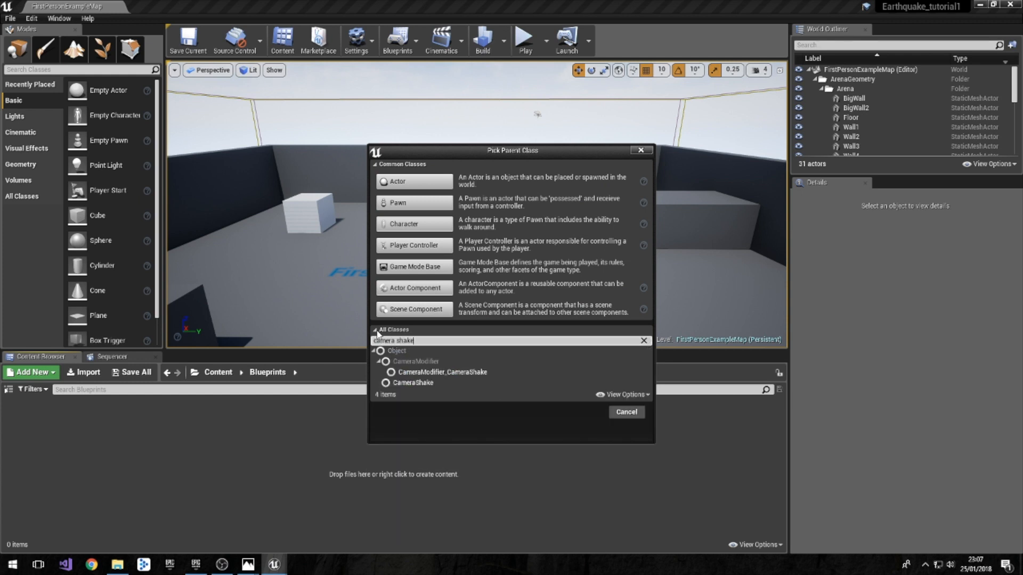
pyautogui.click(426, 384)
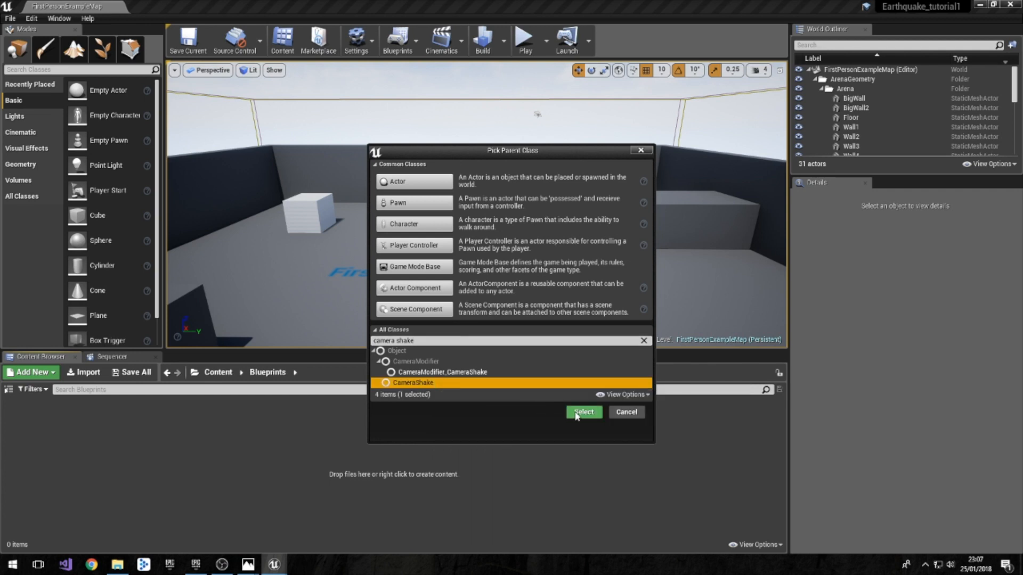
pyautogui.click(591, 413)
# - Name the new camera shake blueprint Earthquake_shake
pyautogui.write('Eart')
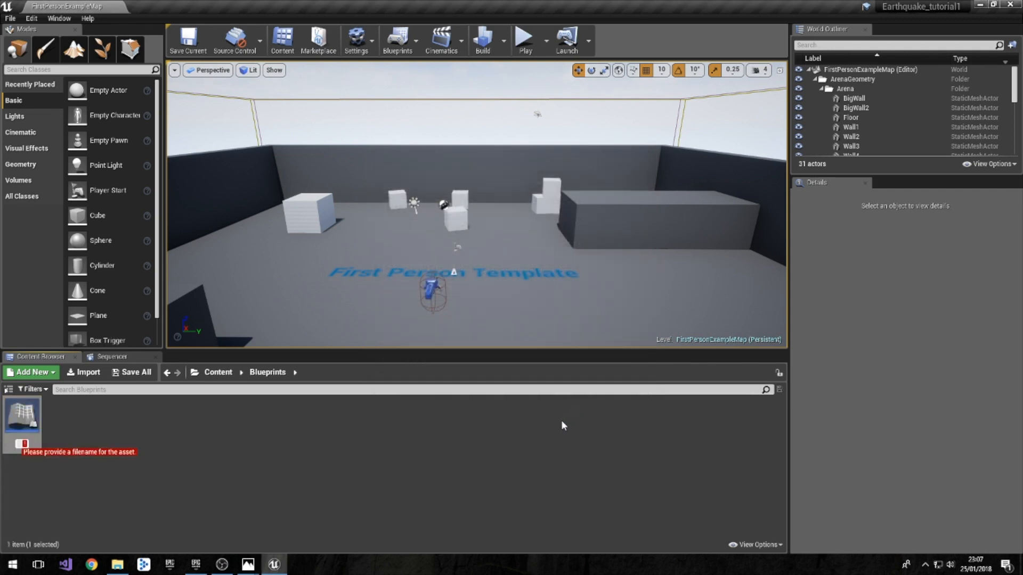
pyautogui.write('q')
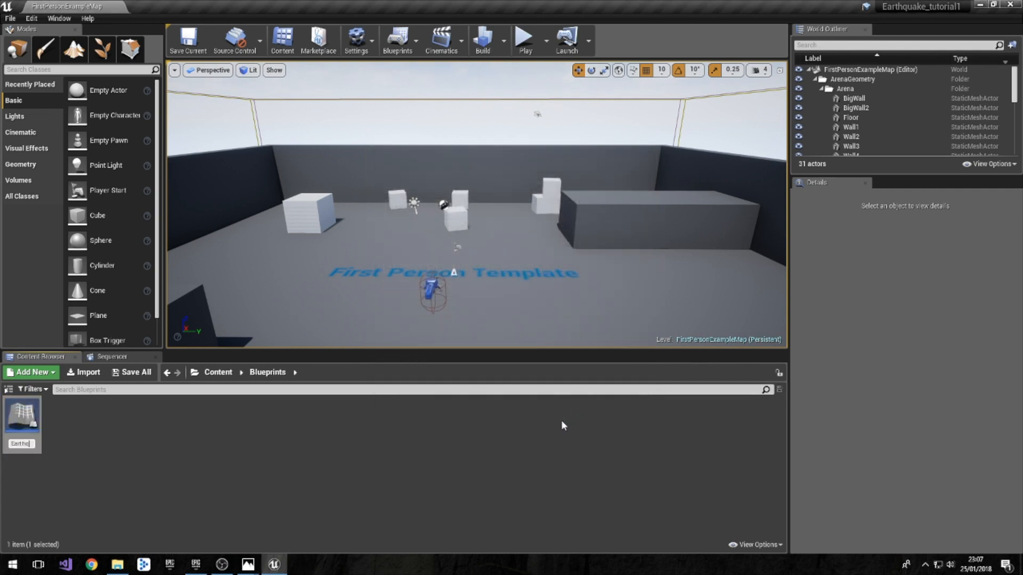
pyautogui.write('uake_shake')
pyautogui.press('Return')
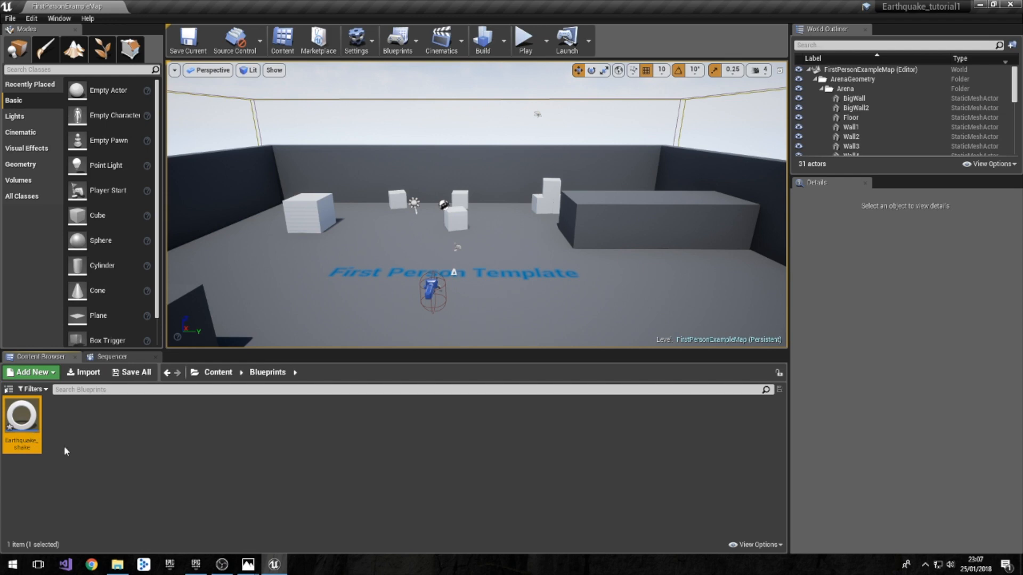
# - Open Earthquake_shake docked beside the map, and set Oscillation Duration to 4 and both Oscillation Blend in Time and Blend Out Time to 0.5
pyautogui.doubleClick(21, 418)
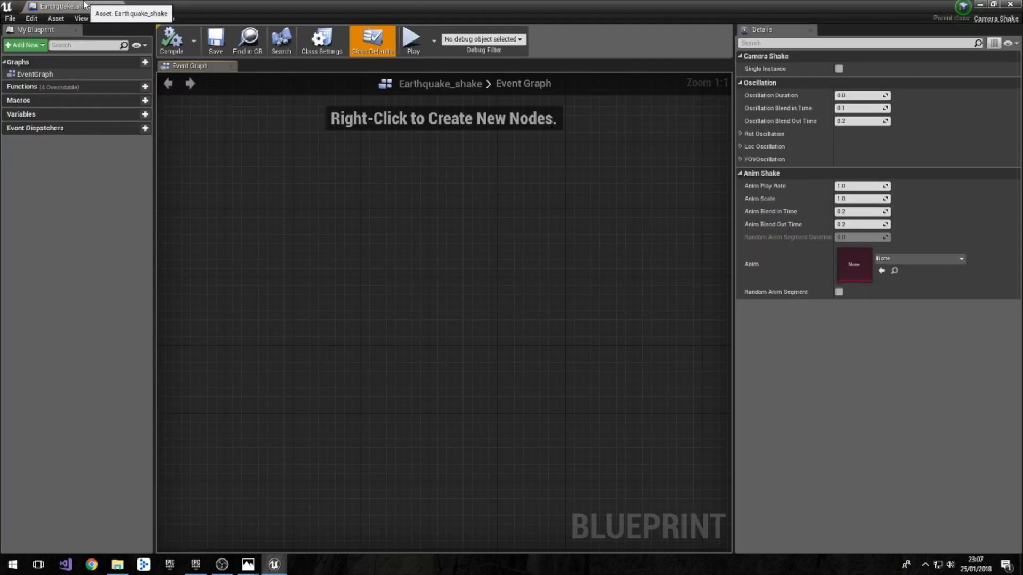
pyautogui.moveTo(86, 7); pyautogui.dragTo(177, 8)
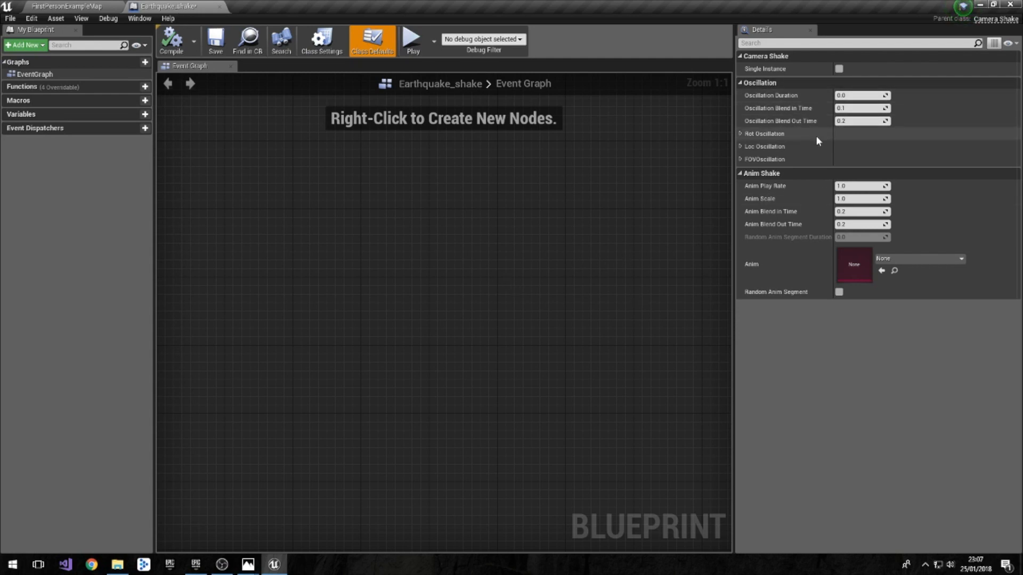
pyautogui.click(864, 96)
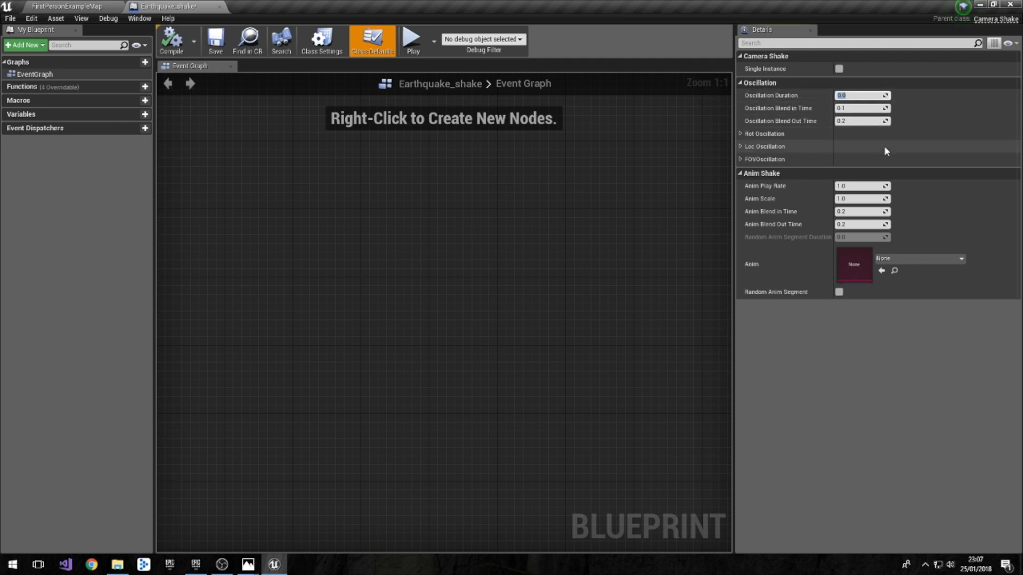
pyautogui.write('4')
pyautogui.press('Return')
pyautogui.click(859, 108)
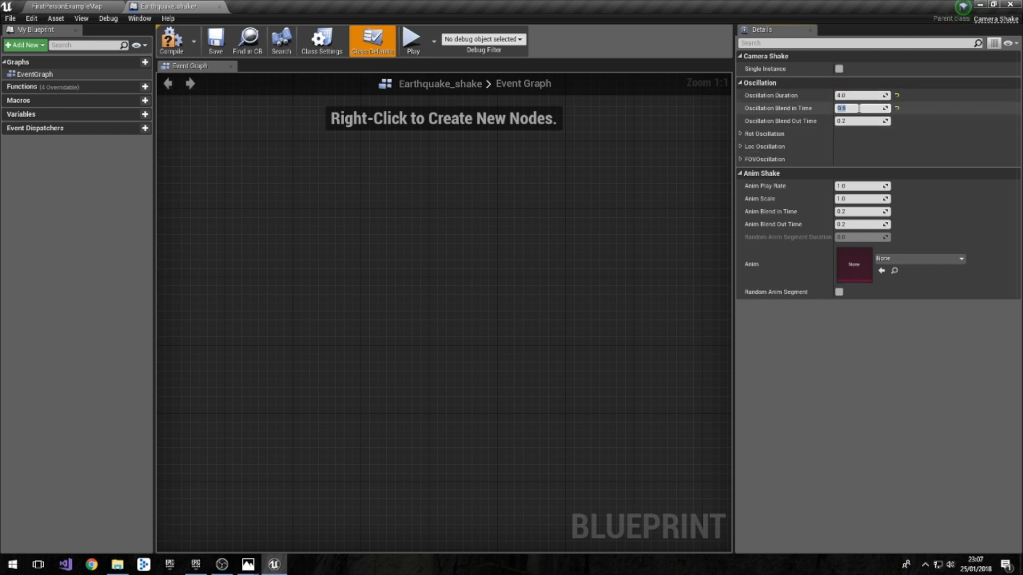
pyautogui.click(861, 121)
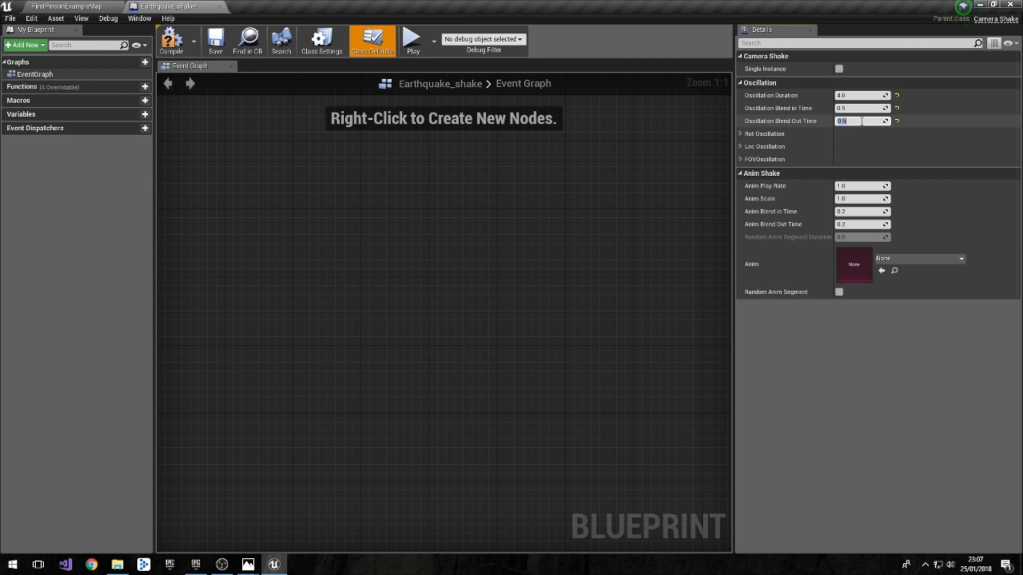
# - Set the Rot Oscillation Pitch to amplitude 1 and frequency 50
pyautogui.click(740, 134)
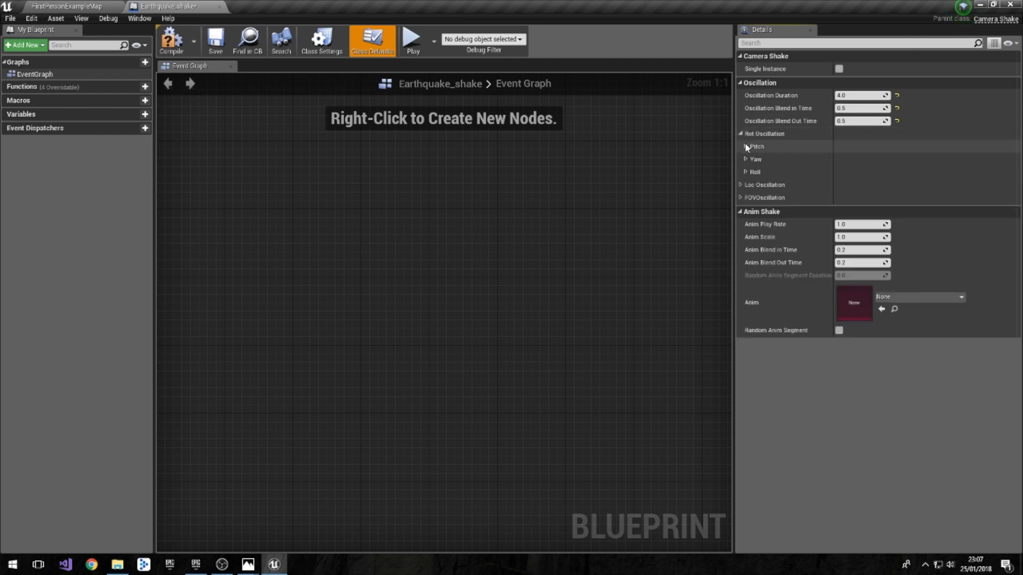
pyautogui.click(745, 146)
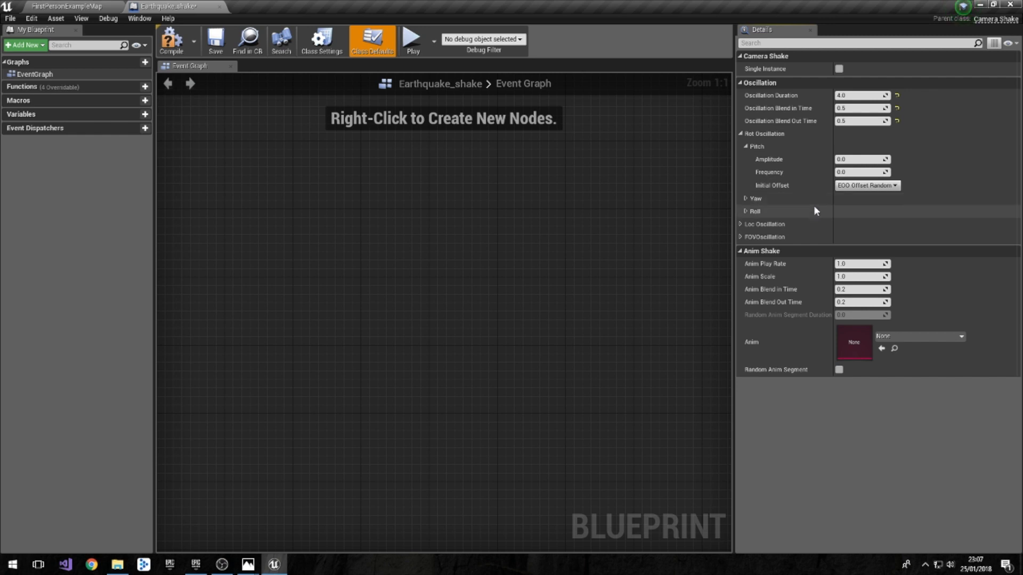
pyautogui.click(852, 160)
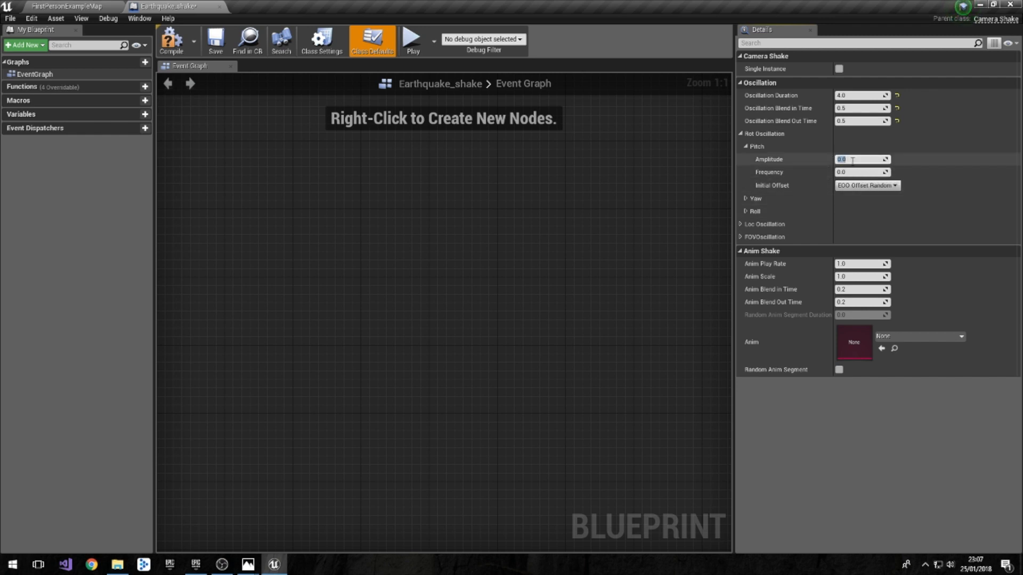
pyautogui.click(852, 173)
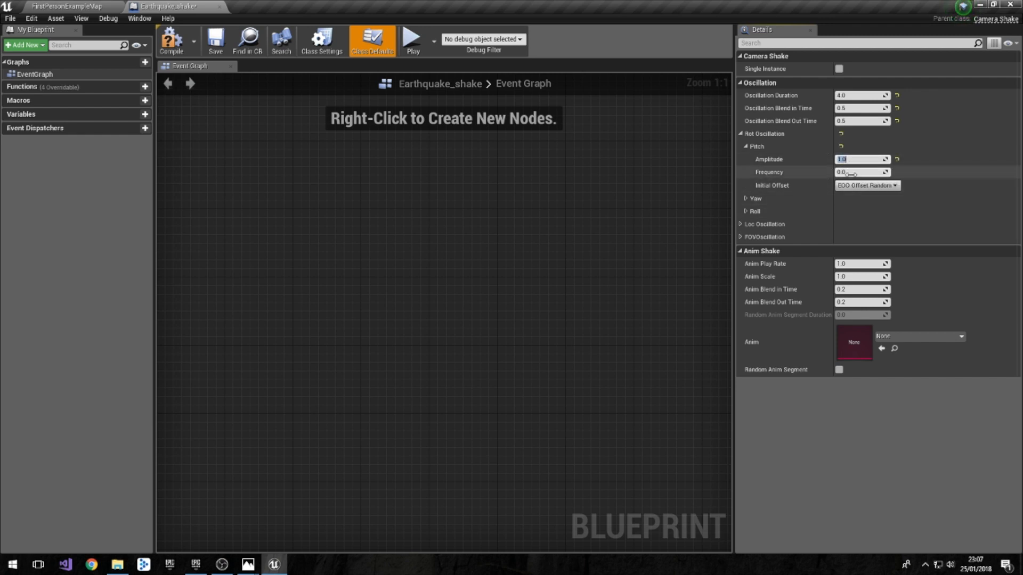
pyautogui.write('50')
pyautogui.press('Return')
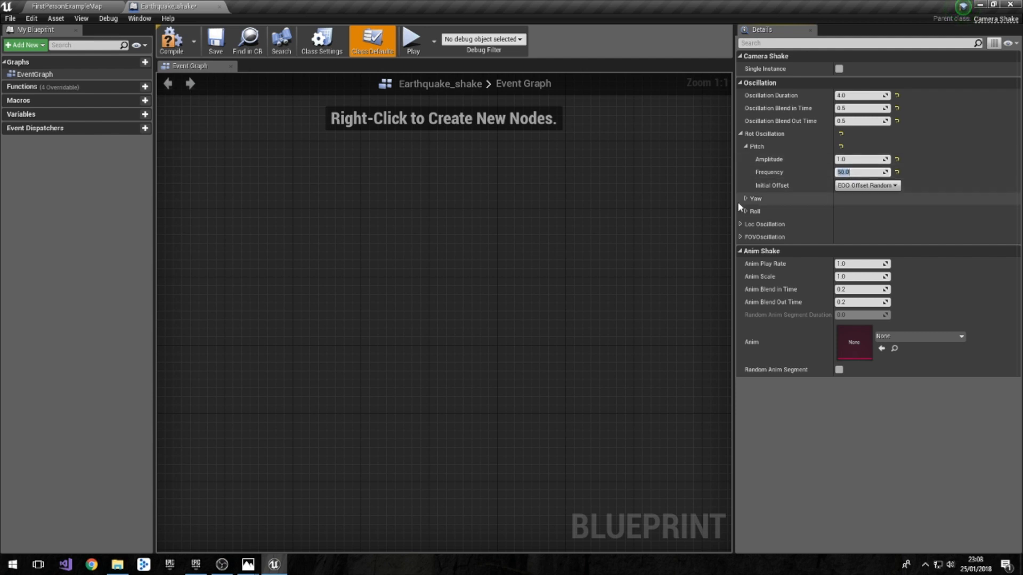
# - Set the Rot Oscillation Yaw to amplitude 1 and frequency 50
pyautogui.click(745, 198)
pyautogui.click(845, 211)
pyautogui.write('1')
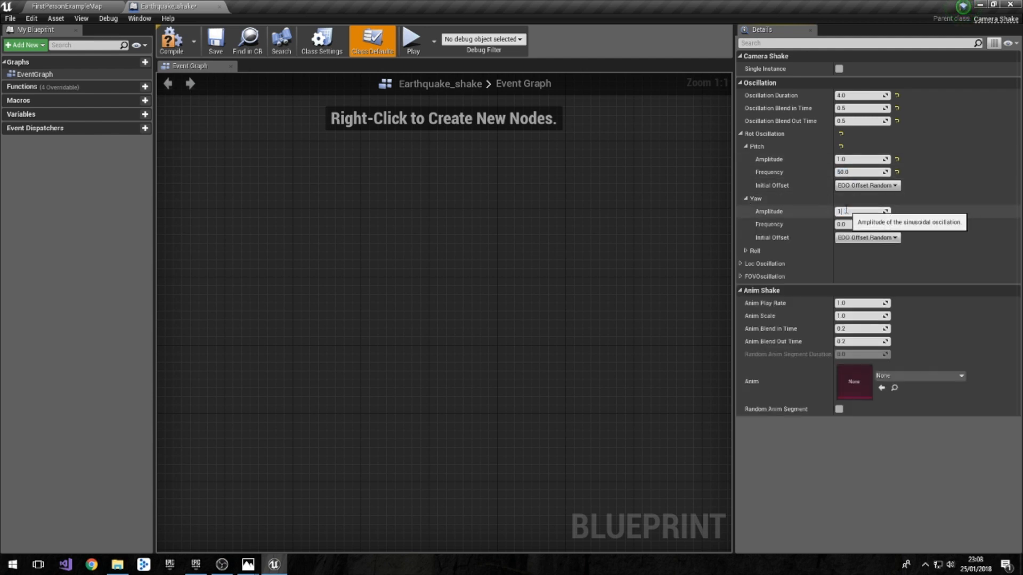
pyautogui.click(867, 224)
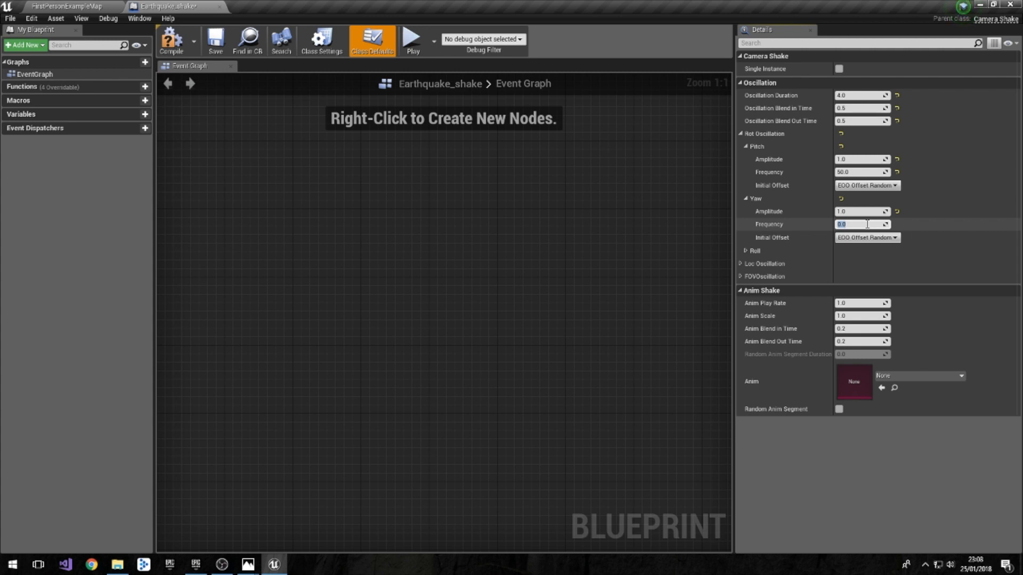
pyautogui.write('50')
pyautogui.press('Return')
# - Set the Rot Oscillation Roll to amplitude 0.5 and frequency 50
pyautogui.click(745, 250)
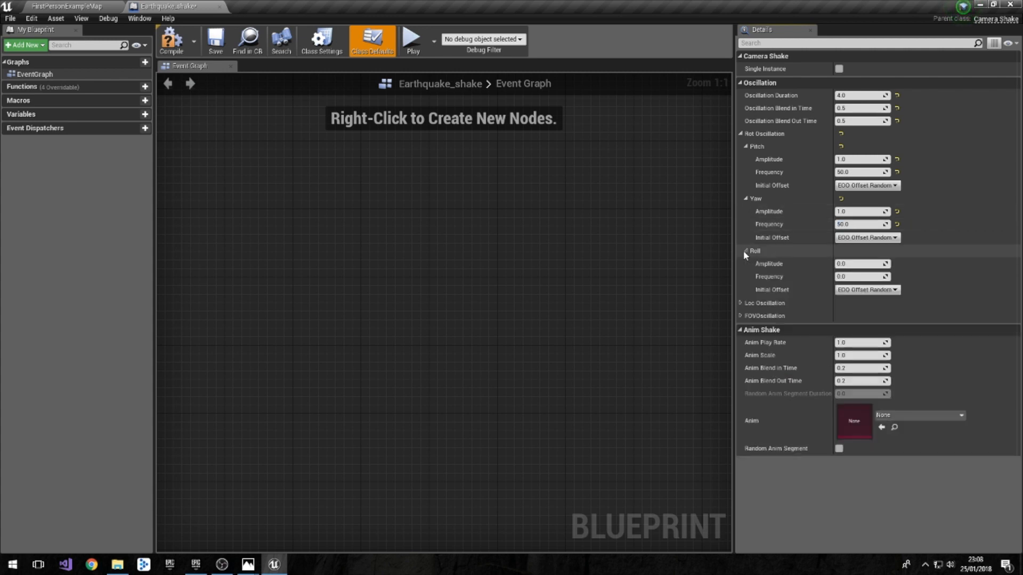
pyautogui.click(852, 265)
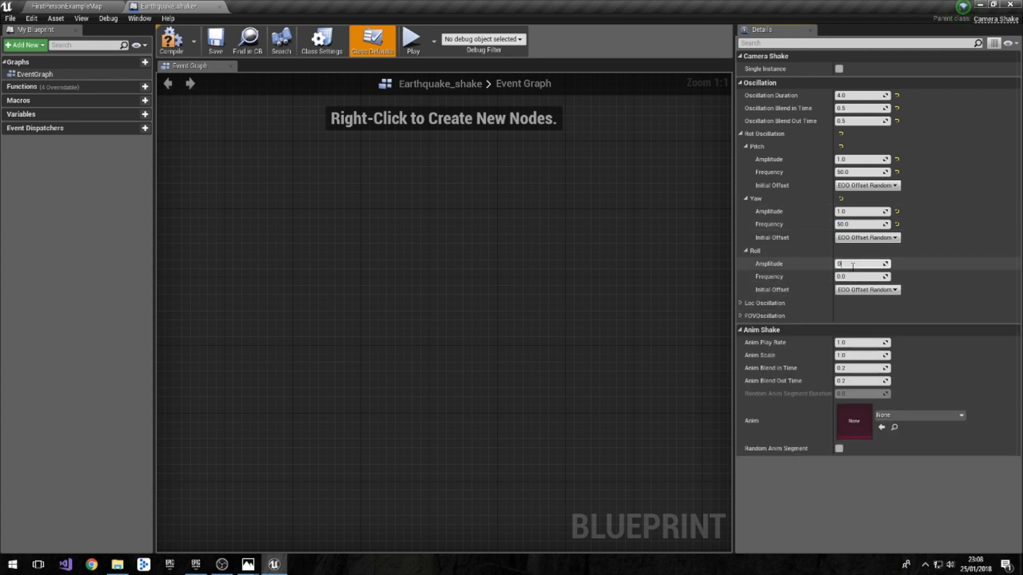
pyautogui.click(850, 277)
pyautogui.write('50')
pyautogui.press('Return')
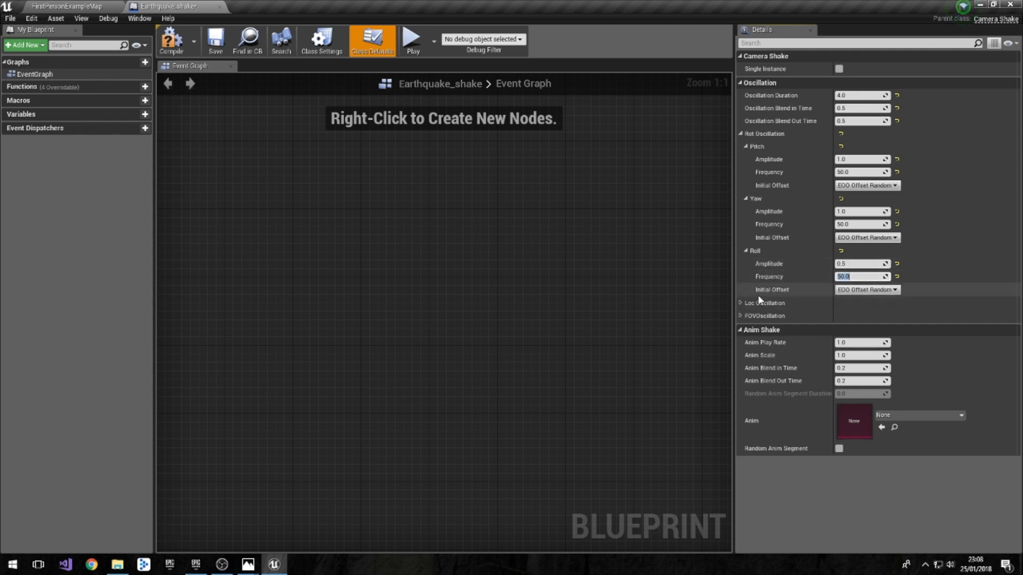
# - Set the Loc Oscillation X axis to amplitude 1 and frequency 50
pyautogui.click(740, 303)
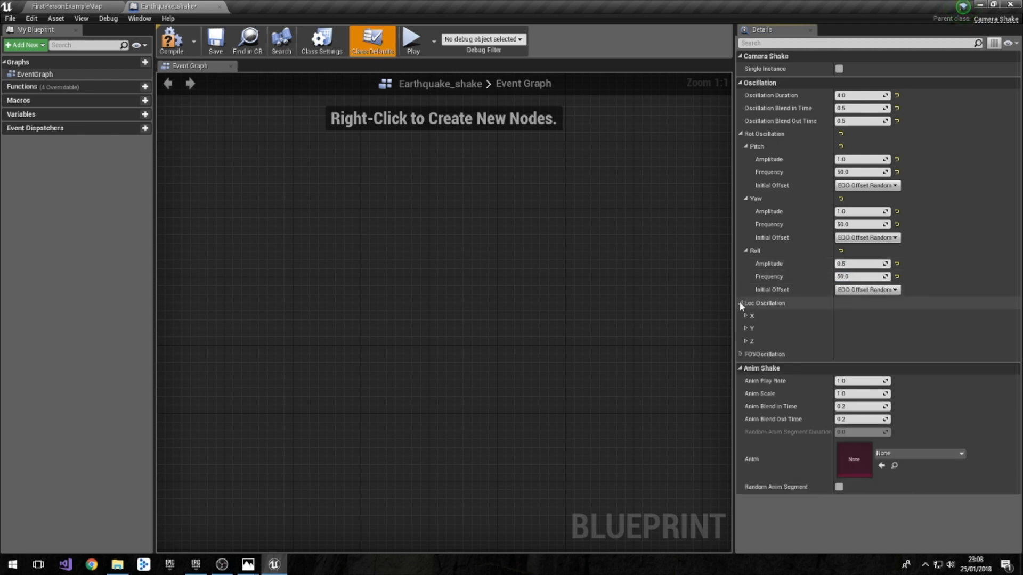
pyautogui.click(746, 317)
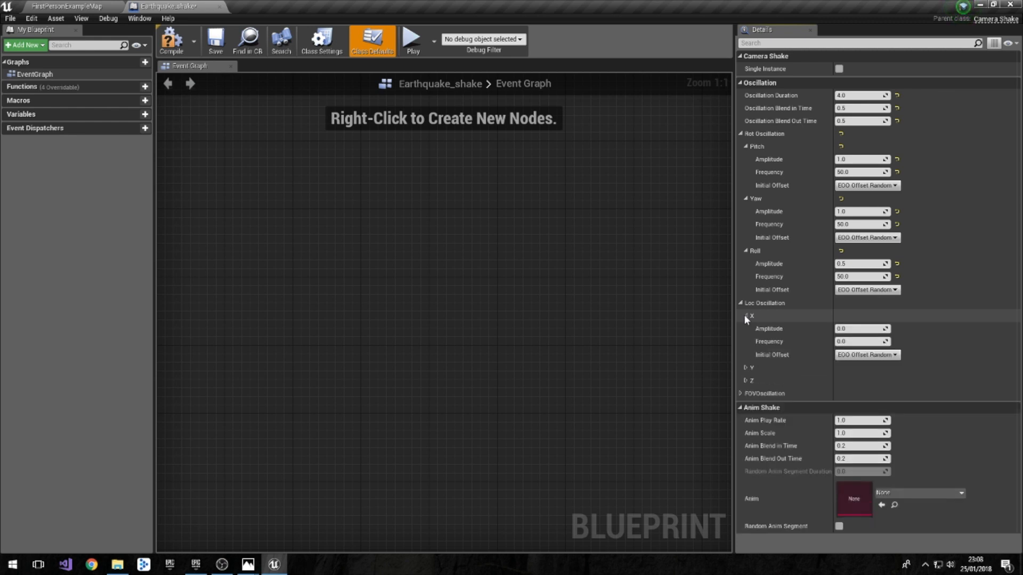
pyautogui.click(841, 328)
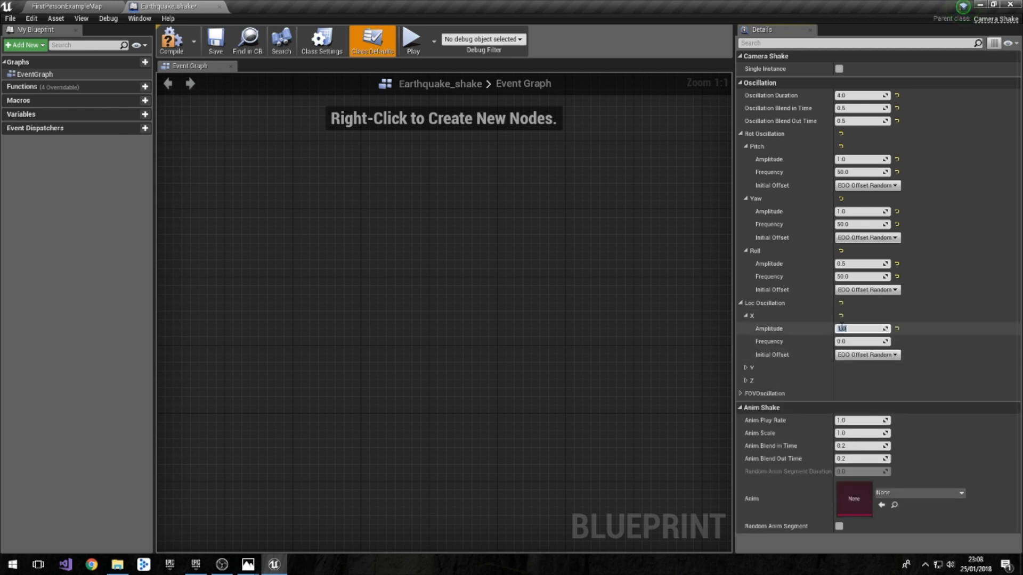
pyautogui.click(849, 340)
pyautogui.write('50')
pyautogui.press('Return')
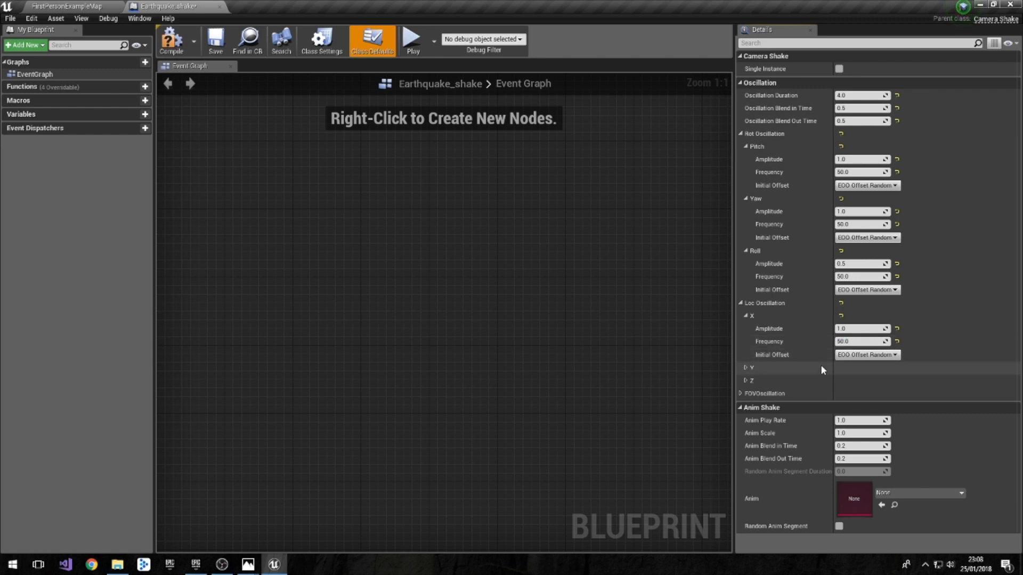
# - Set the Loc Oscillation Y axis to amplitude 1 and frequency 50
pyautogui.click(745, 367)
pyautogui.click(842, 381)
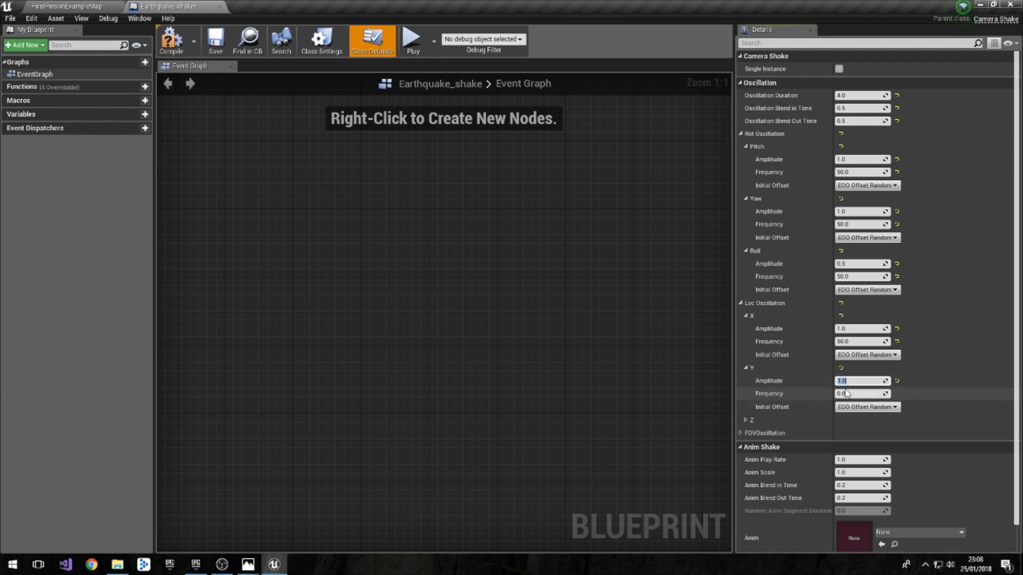
pyautogui.click(845, 393)
pyautogui.write('50')
pyautogui.press('Return')
# - Set the Loc Oscillation Z axis to amplitude 1 and frequency 50
pyautogui.click(745, 420)
pyautogui.click(849, 433)
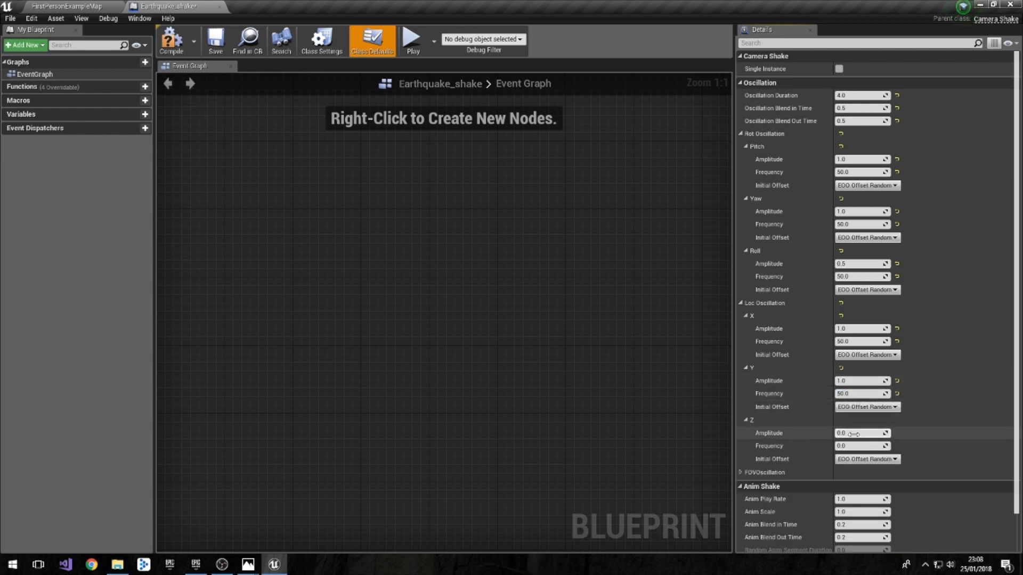
pyautogui.click(853, 446)
pyautogui.write('50')
pyautogui.press('Return')
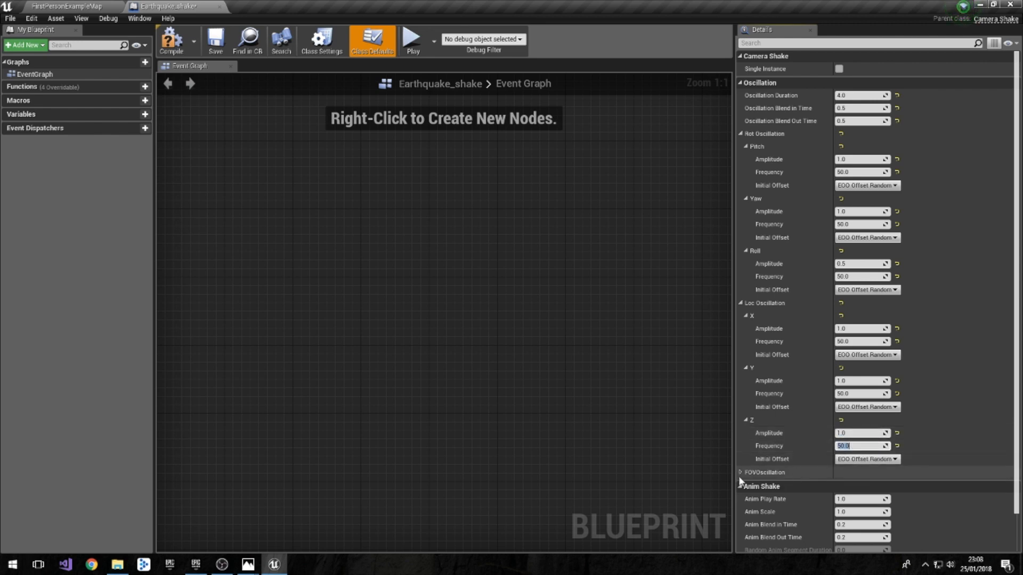
# - Set the FOVOscillation to amplitude 0.5 and frequency 50
pyautogui.click(741, 471)
pyautogui.click(848, 485)
pyautogui.press('Tab')
pyautogui.write('50')
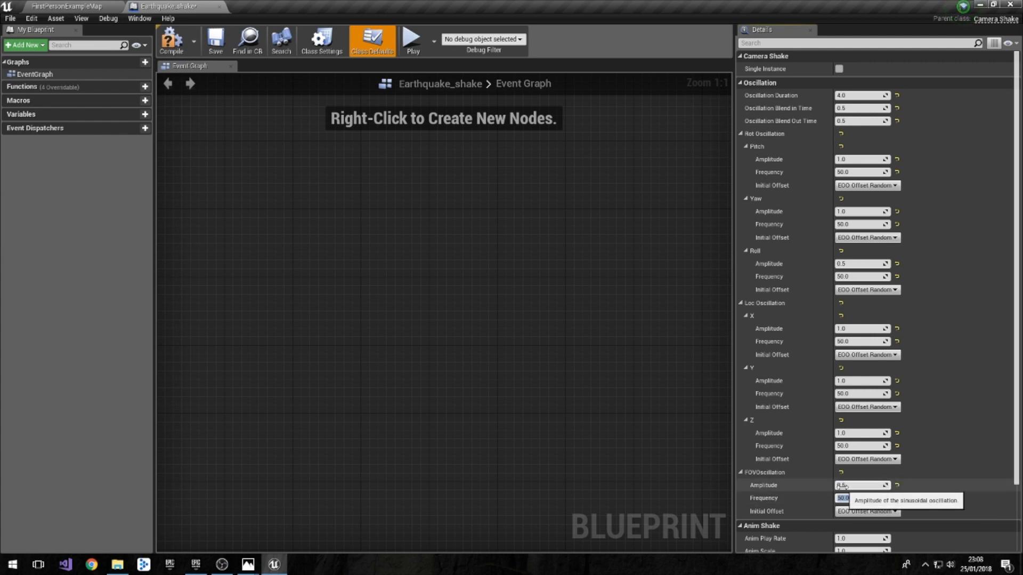
pyautogui.press('Return')
# - Compile and save the Earthquake_shake blueprint, and close its editor
pyautogui.click(178, 44)
pyautogui.click(216, 40)
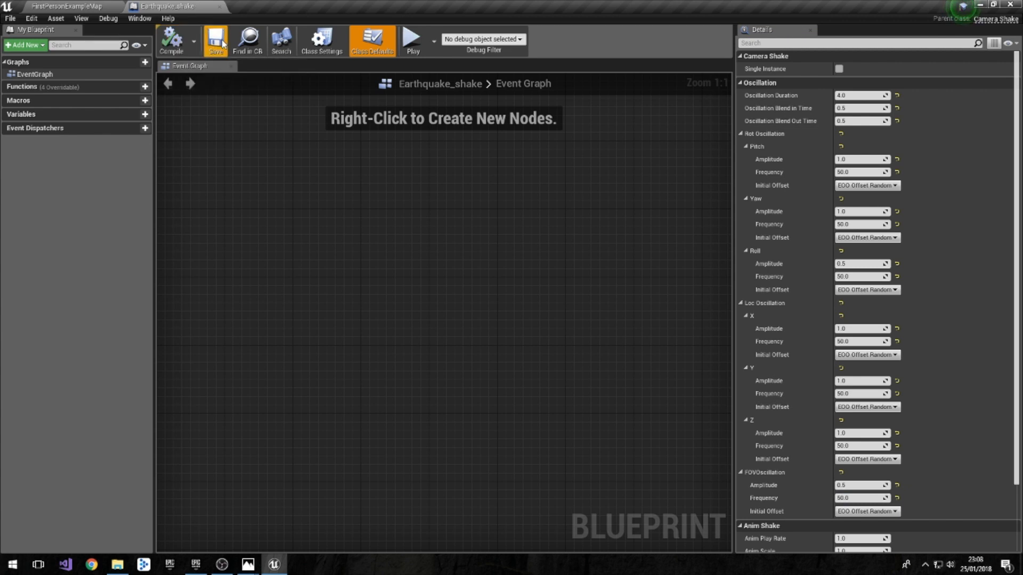
pyautogui.click(219, 7)
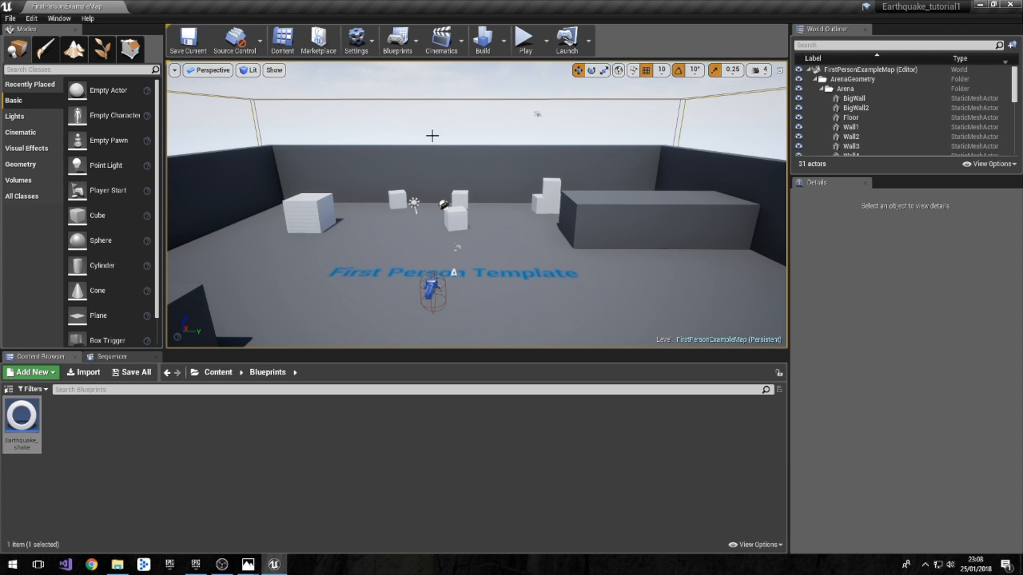
# - Open the Level Blueprint and add an Event BeginPlay node to its Event Graph
pyautogui.click(398, 38)
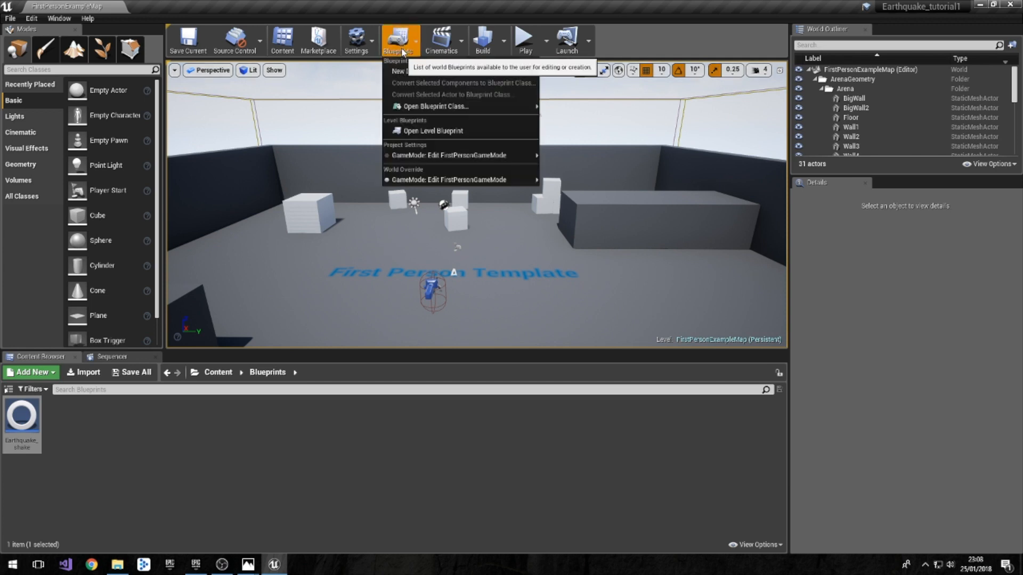
pyautogui.click(433, 131)
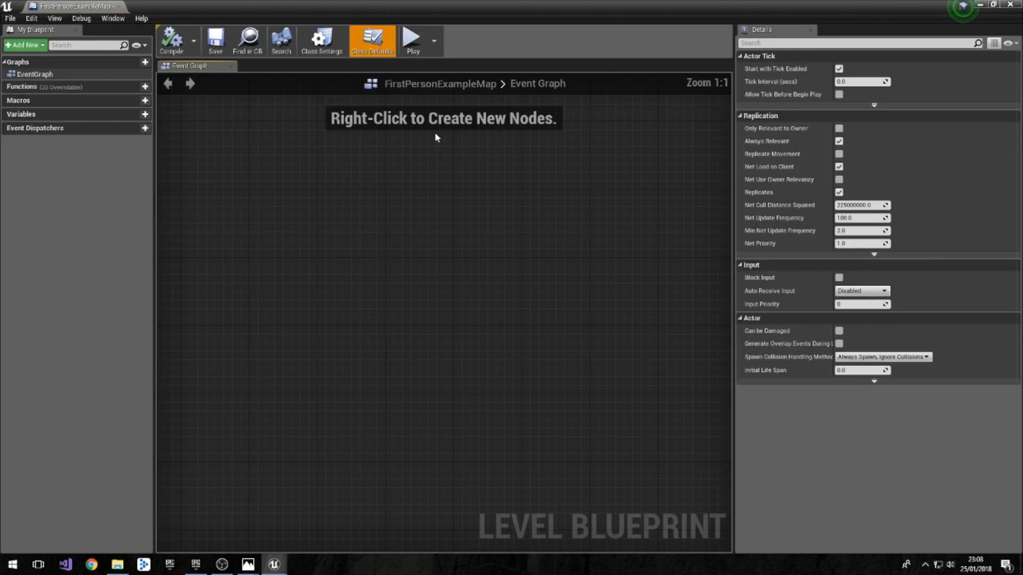
pyautogui.rightClick(332, 320)
pyautogui.write('event')
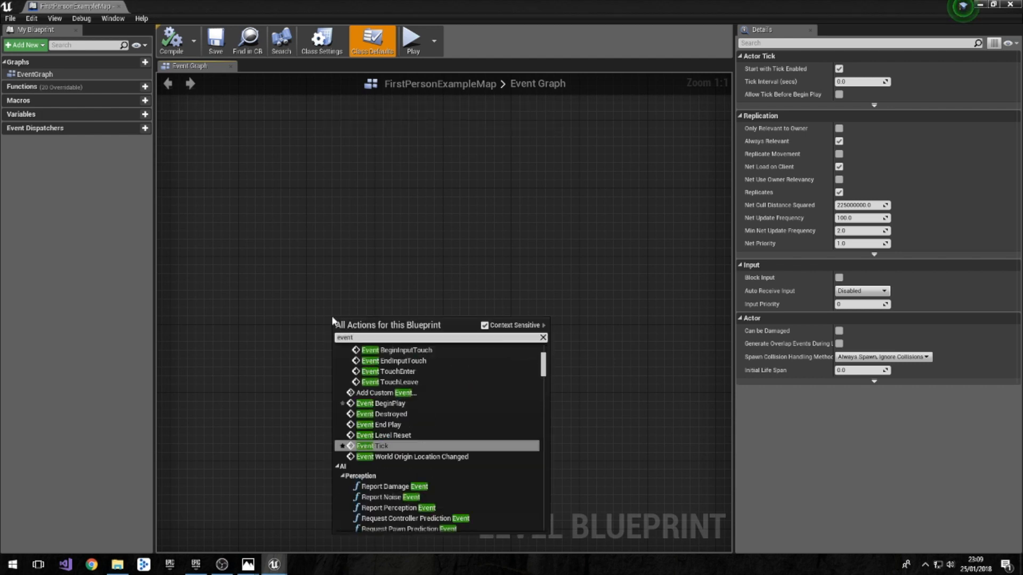
pyautogui.write(' begin')
pyautogui.press('Return')
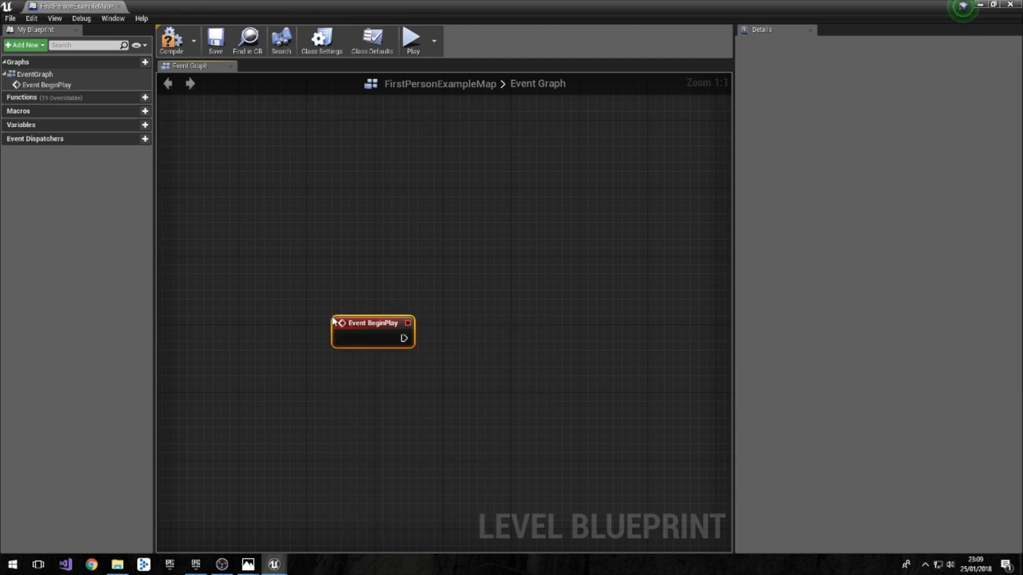
# - Add a Delay node wired from Event BeginPlay's execution output and position it beside the event
pyautogui.moveTo(404, 338); pyautogui.dragTo(471, 352)
pyautogui.write('delay')
pyautogui.press('Return')
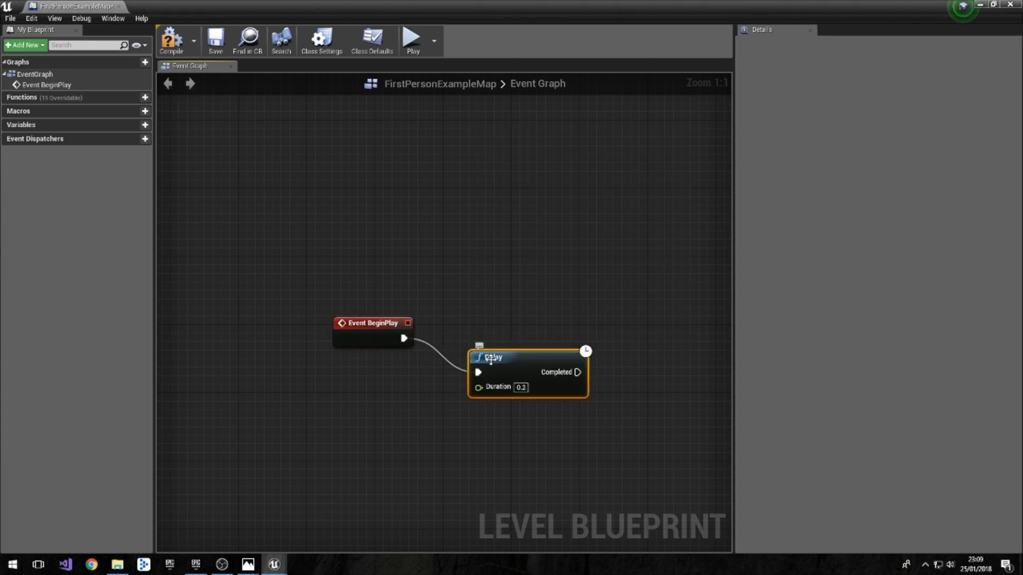
pyautogui.moveTo(489, 359); pyautogui.dragTo(489, 350)
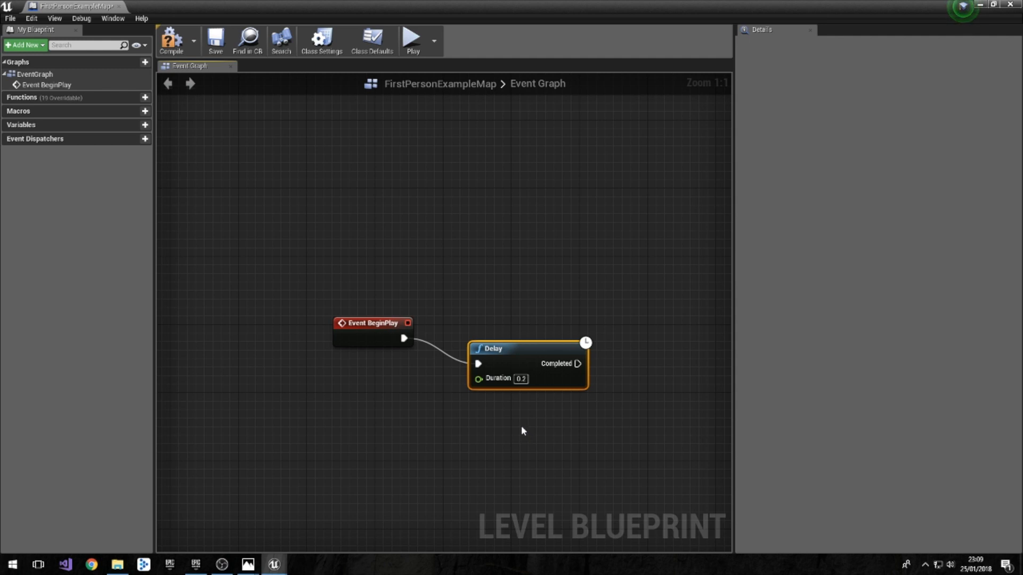
# - Add a Random Float in Range node and place it below Event BeginPlay
pyautogui.rightClick(383, 407)
pyautogui.write('random fl')
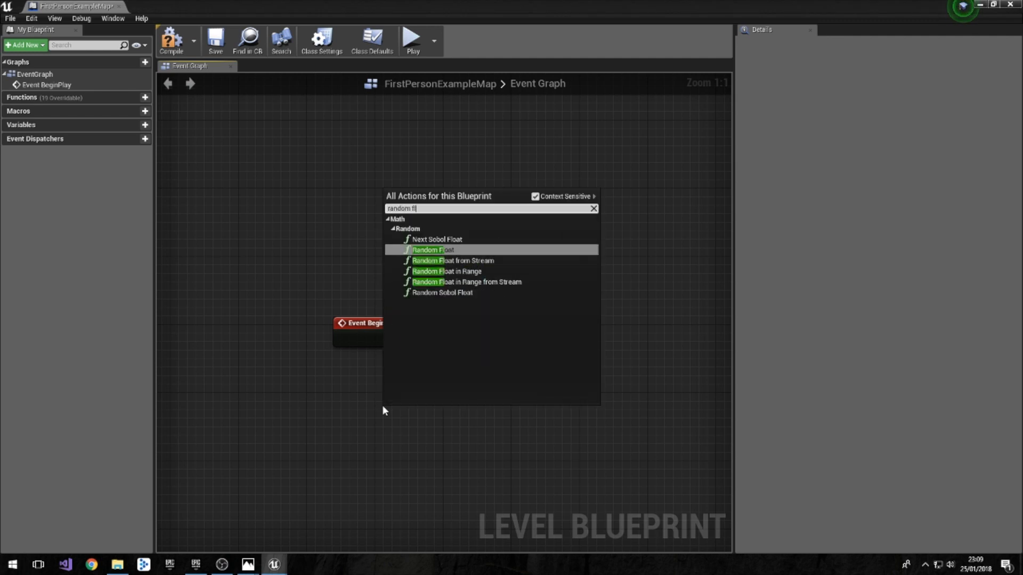
pyautogui.write('oat in r')
pyautogui.press('Return')
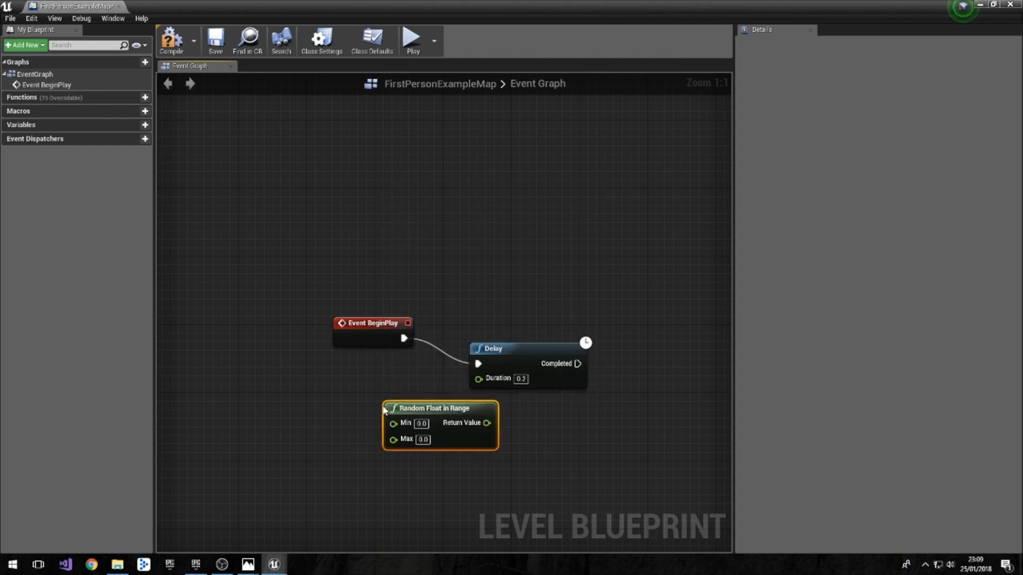
pyautogui.moveTo(451, 409); pyautogui.dragTo(402, 392)
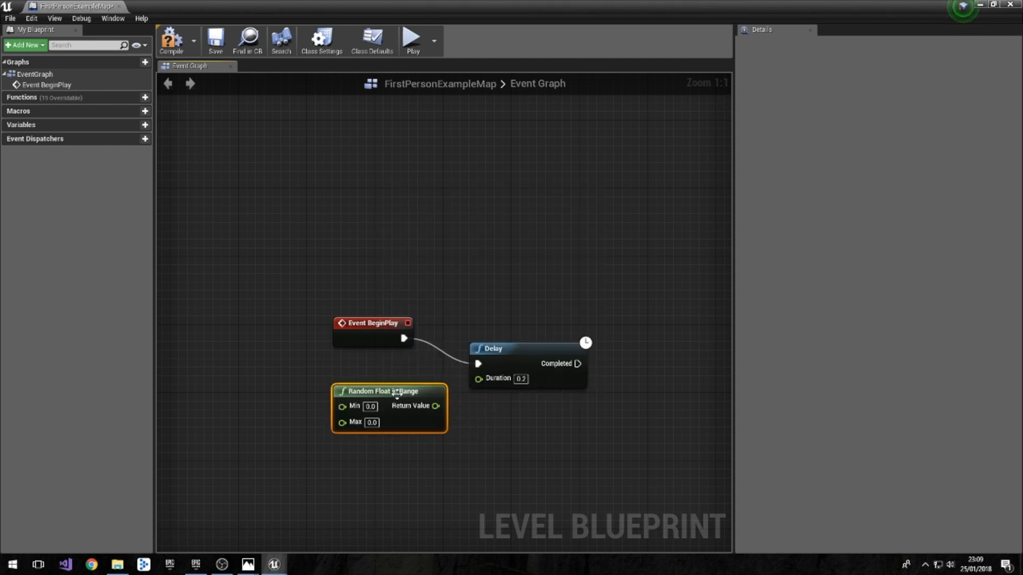
# - Set the random float's Min to 6 and Max to 8, and connect its Return Value to the Delay's Duration
pyautogui.click(373, 406)
pyautogui.write('6')
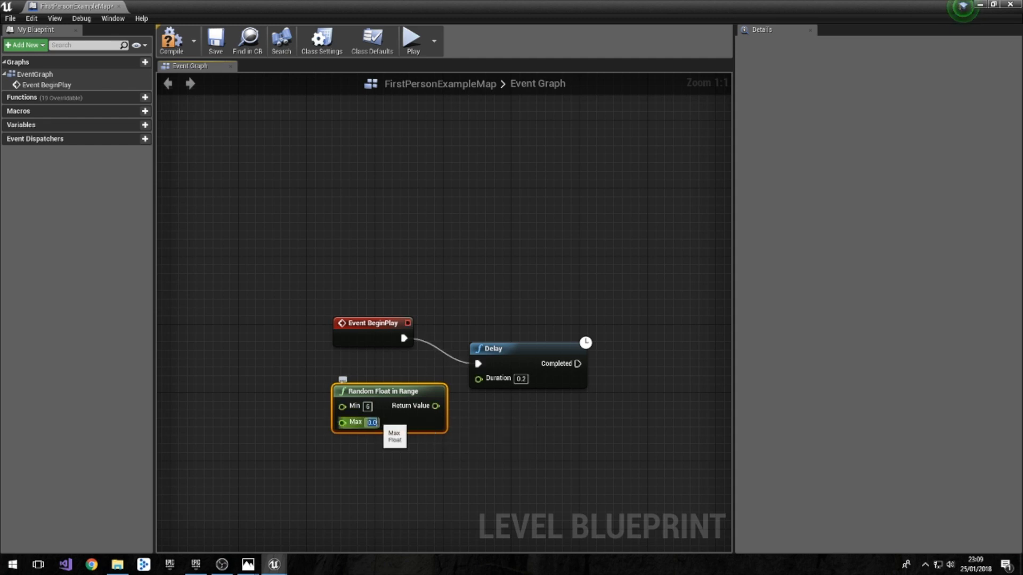
pyautogui.click(373, 421)
pyautogui.write('8')
pyautogui.moveTo(431, 406); pyautogui.dragTo(479, 379)
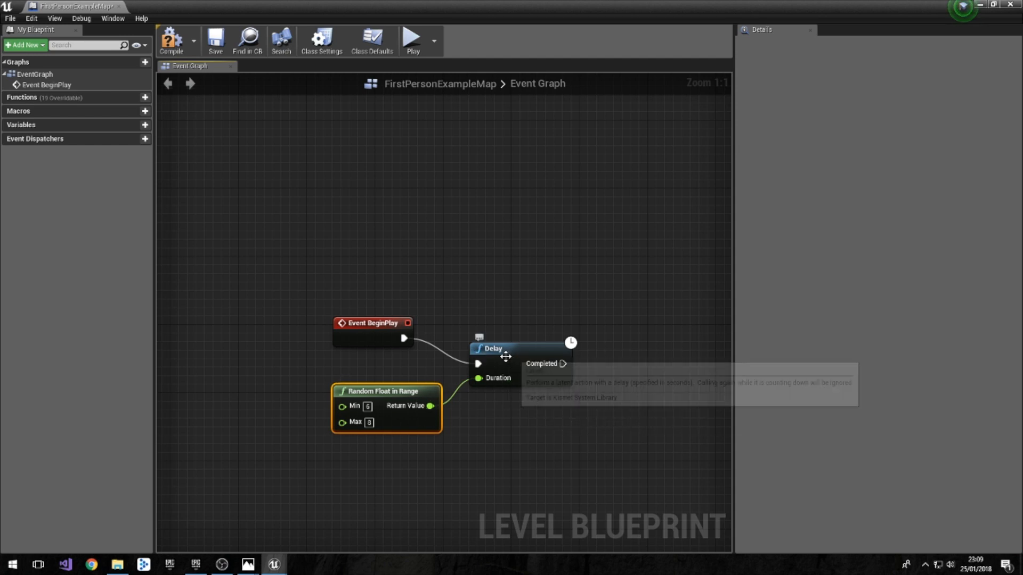
pyautogui.moveTo(504, 354); pyautogui.dragTo(511, 345)
# - Add a Play World Camera Shake node from the Delay's Completed output and set its Shake class to Earthquake_shake
pyautogui.moveTo(548, 413); pyautogui.dragTo(451, 393, button='right')
pyautogui.moveTo(476, 333); pyautogui.dragTo(549, 334)
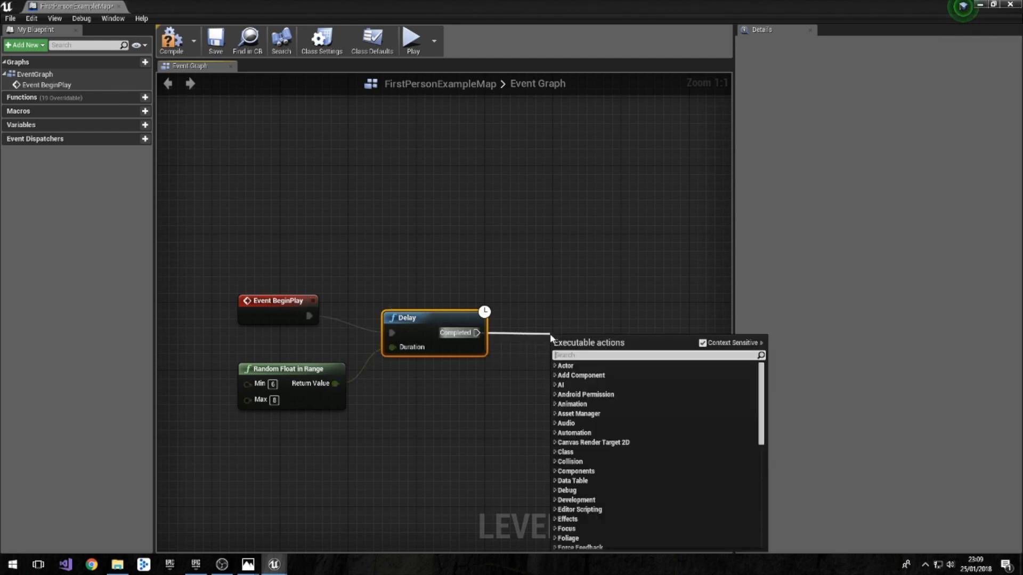
pyautogui.write('play world')
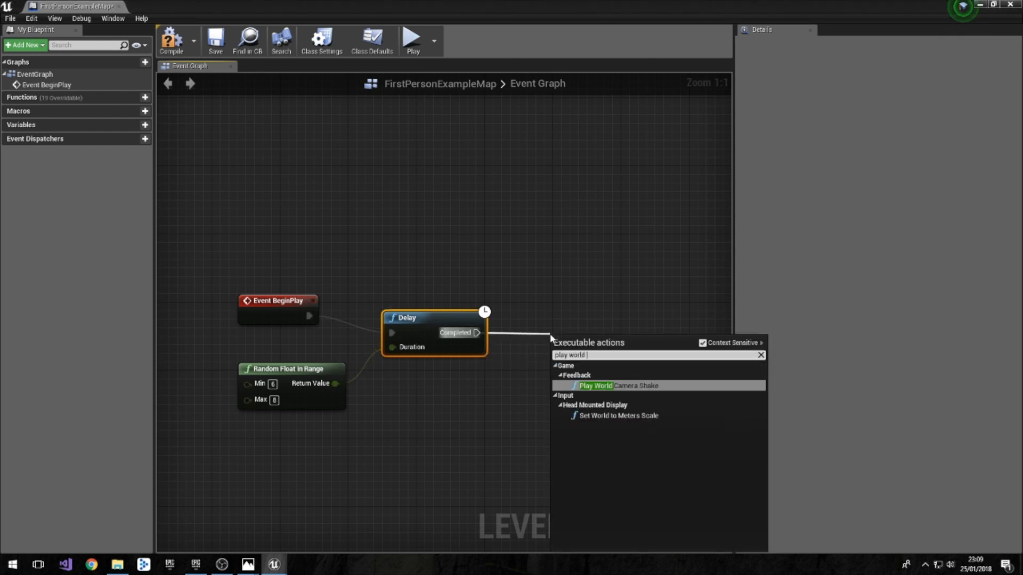
pyautogui.press('Return')
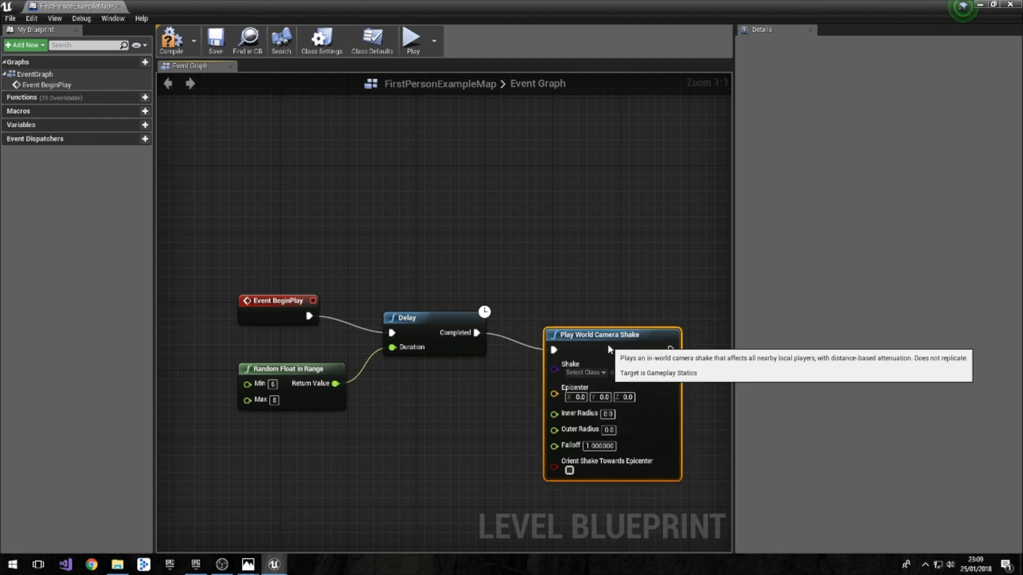
pyautogui.click(603, 373)
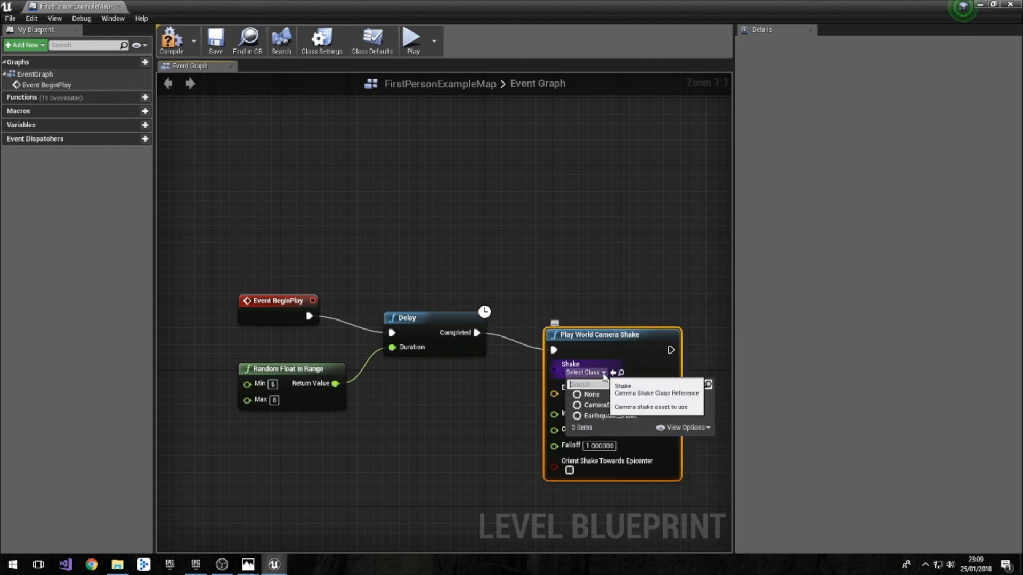
pyautogui.click(610, 415)
# - Add a Get Player Character node and place it below the Random Float in Range node
pyautogui.moveTo(527, 416); pyautogui.dragTo(643, 348, button='right')
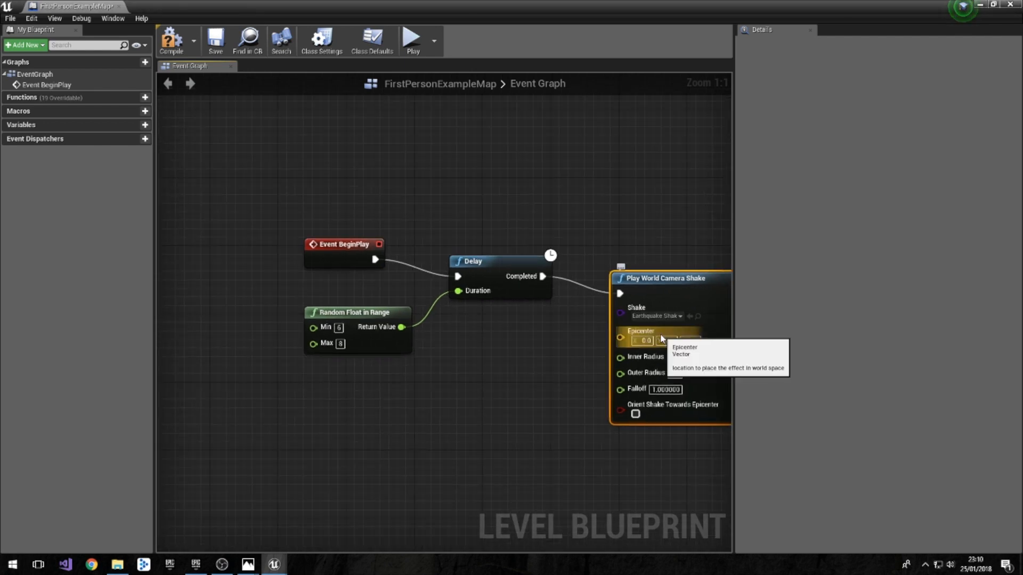
pyautogui.rightClick(413, 400)
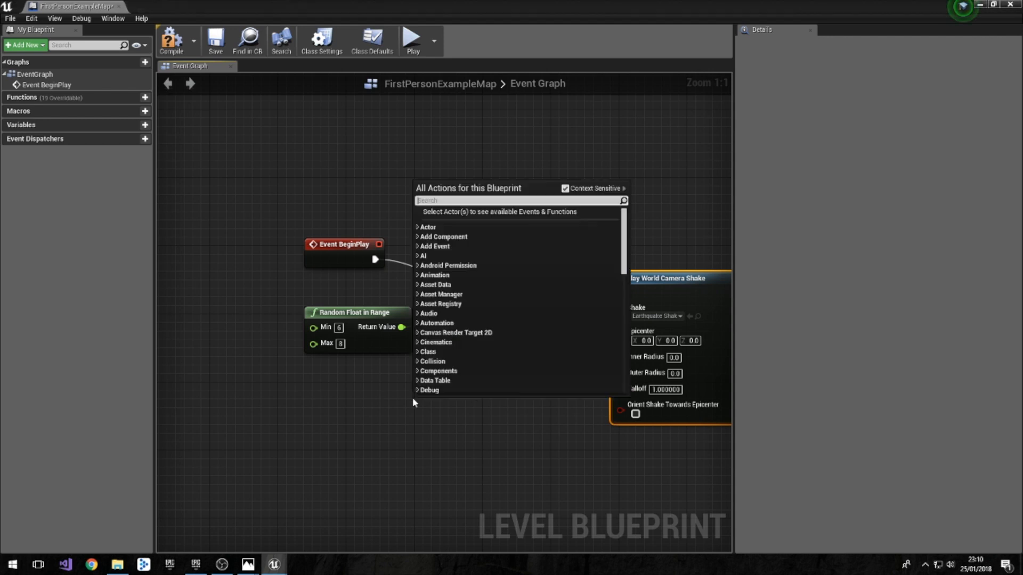
pyautogui.write('get player charc')
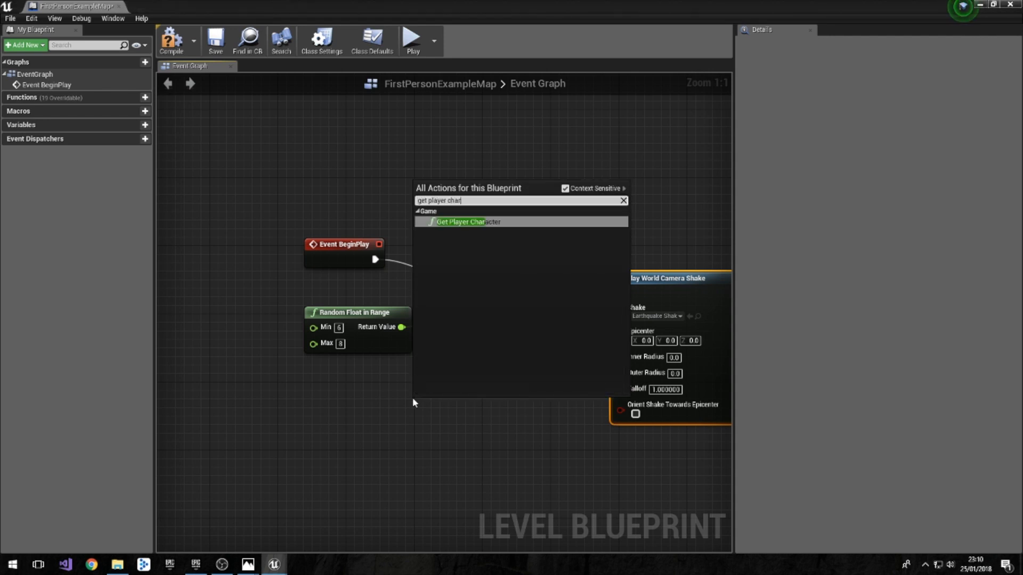
pyautogui.press('Return')
pyautogui.moveTo(444, 414); pyautogui.dragTo(324, 405)
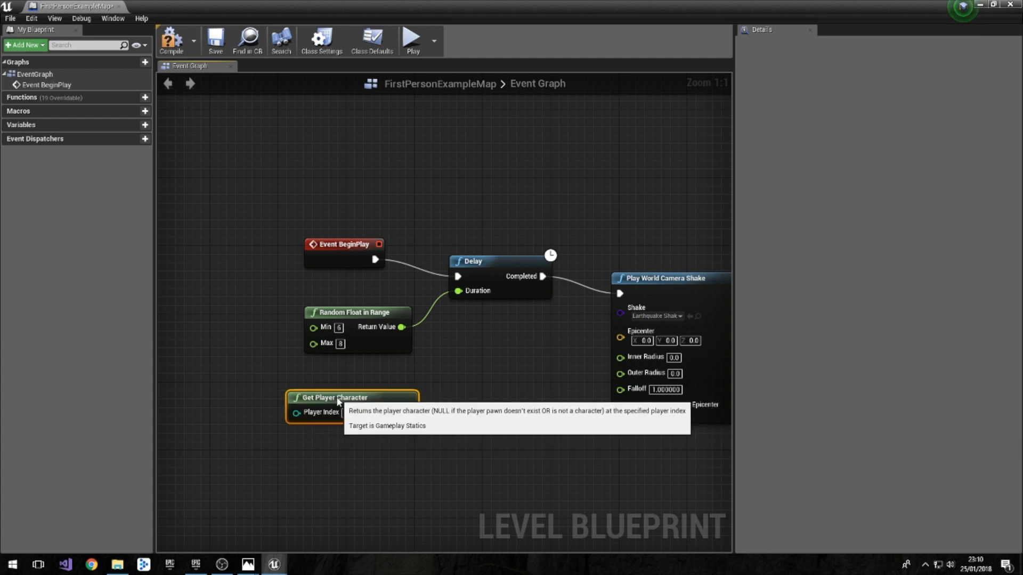
# - Add a GetActorLocation node from the player character's Return Value and connect its output to the camera shake's Epicenter
pyautogui.moveTo(407, 412); pyautogui.dragTo(458, 396)
pyautogui.write('g')
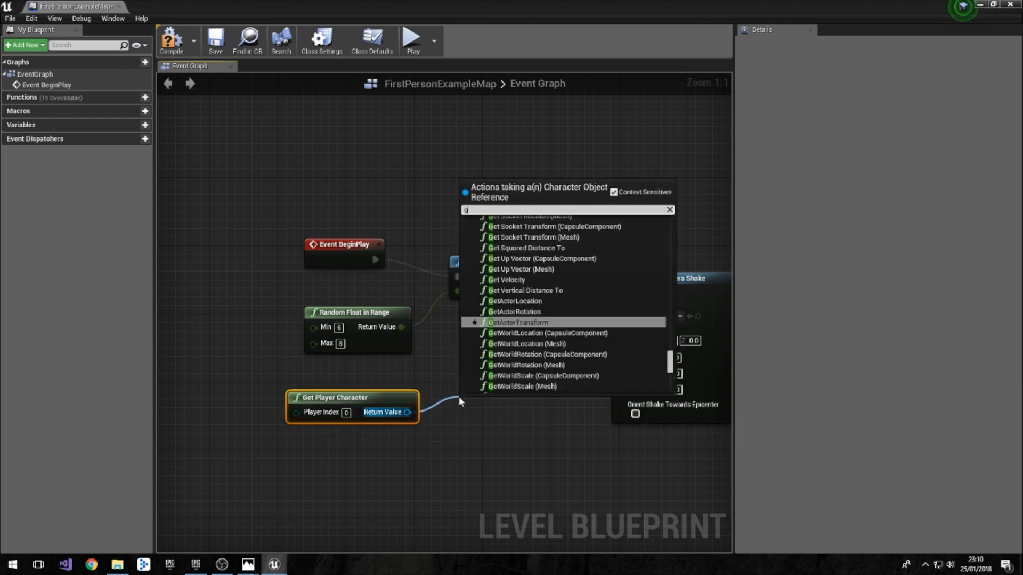
pyautogui.write('et actor loc')
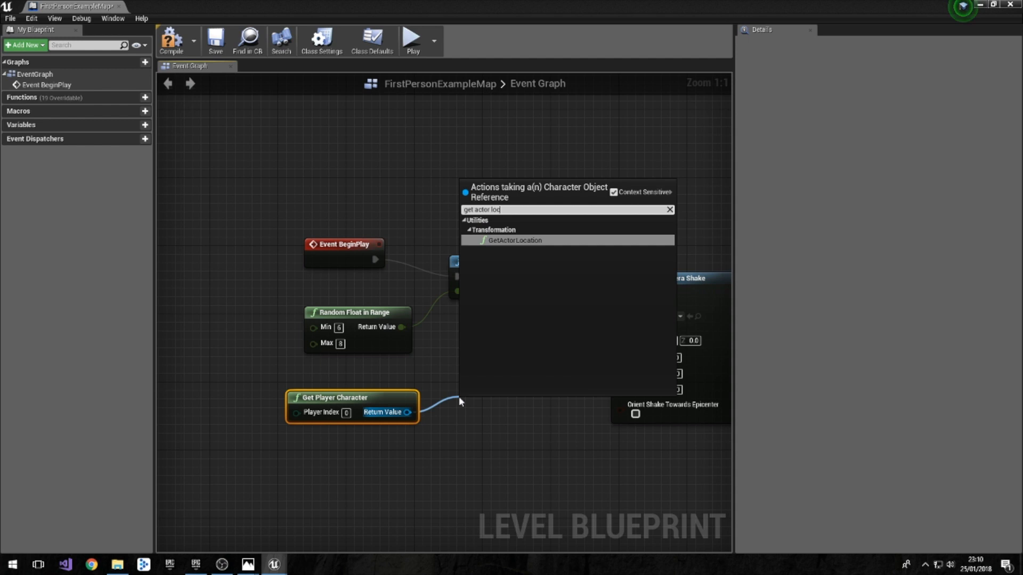
pyautogui.press('Return')
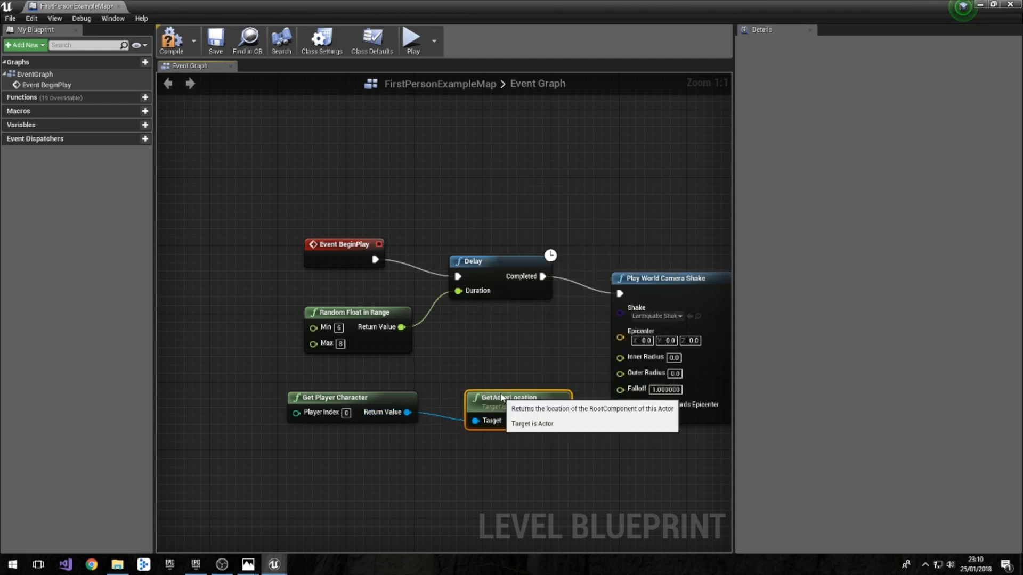
pyautogui.moveTo(462, 403); pyautogui.dragTo(462, 361)
pyautogui.moveTo(551, 386); pyautogui.dragTo(620, 337)
# - Set the camera shake's Outer Radius to 300 and shift the Play World Camera Shake node slightly up towards the Delay's level
pyautogui.moveTo(583, 425); pyautogui.dragTo(546, 420, button='right')
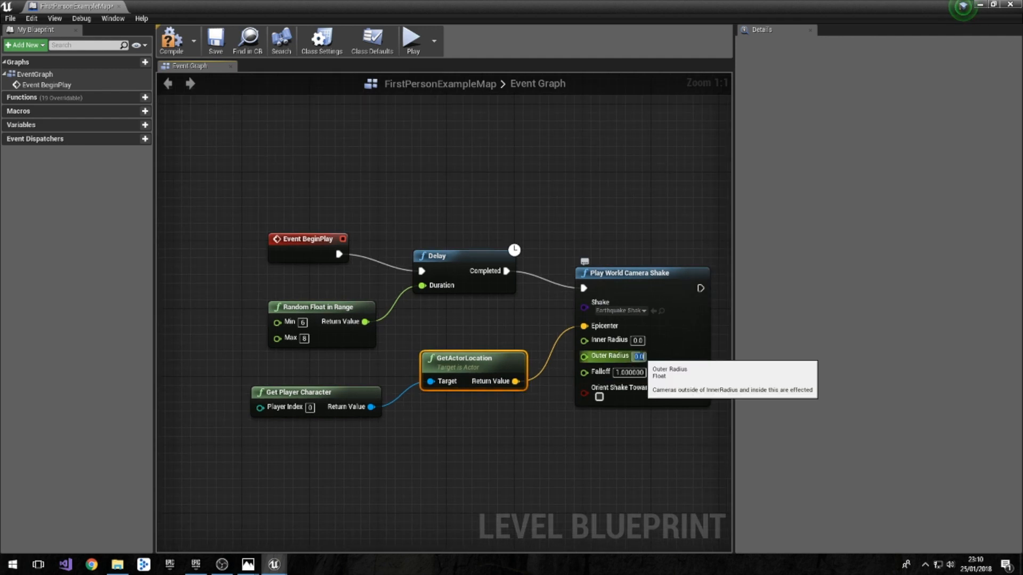
pyautogui.write('30')
pyautogui.press('Return')
pyautogui.moveTo(615, 412); pyautogui.dragTo(490, 381, button='right')
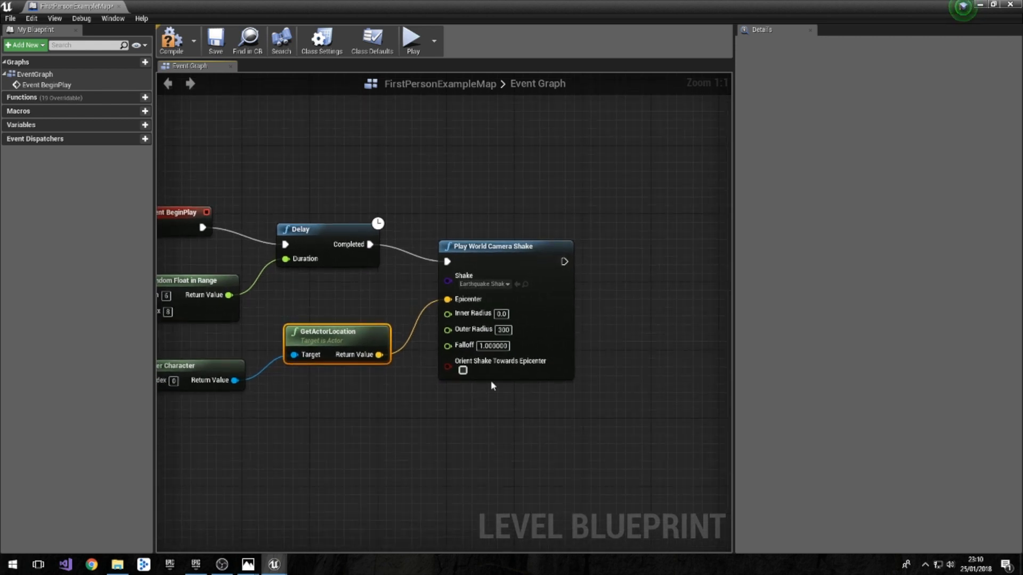
pyautogui.moveTo(496, 260); pyautogui.dragTo(497, 251)
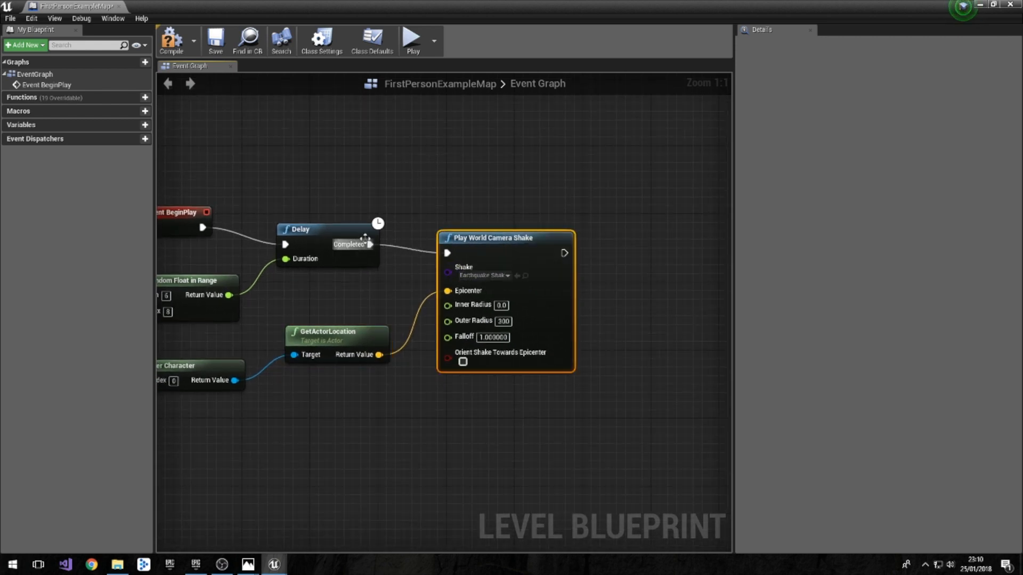
# - Add a Spawn Sound 2D node wired from the Play World Camera Shake execution output and position it beside that node
pyautogui.moveTo(338, 183); pyautogui.dragTo(205, 161, button='right')
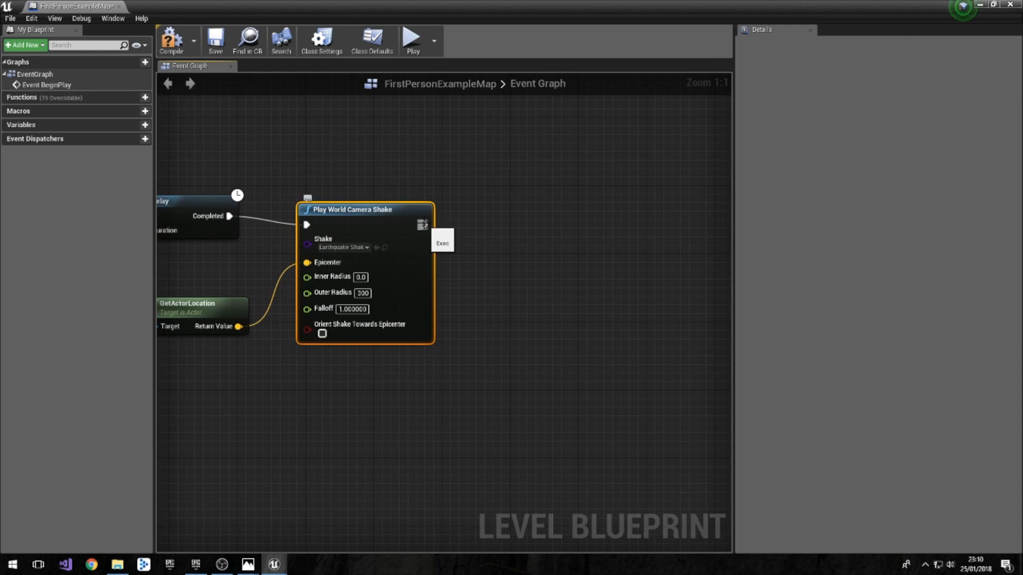
pyautogui.moveTo(423, 225); pyautogui.dragTo(483, 222)
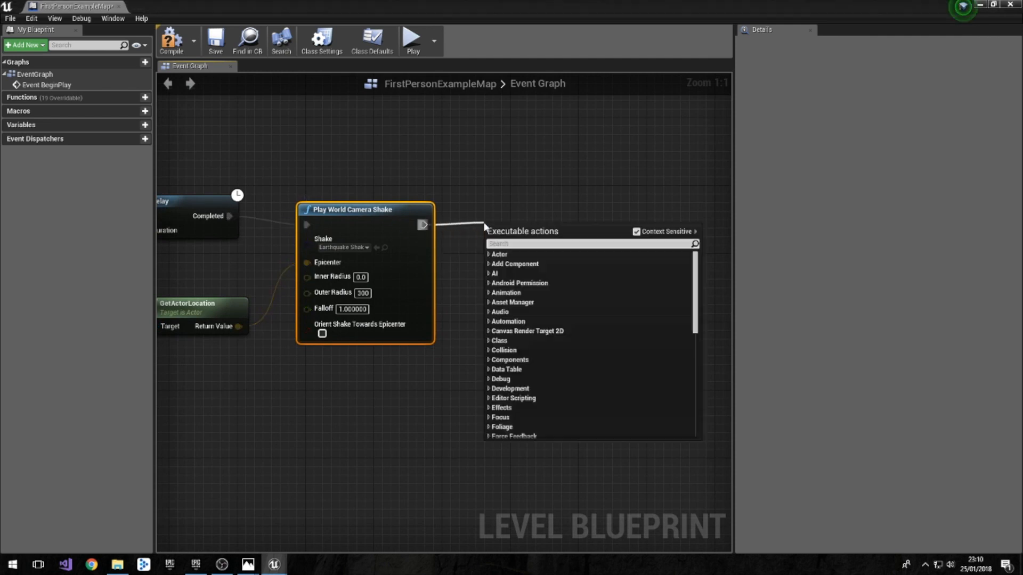
pyautogui.write('spawn sound')
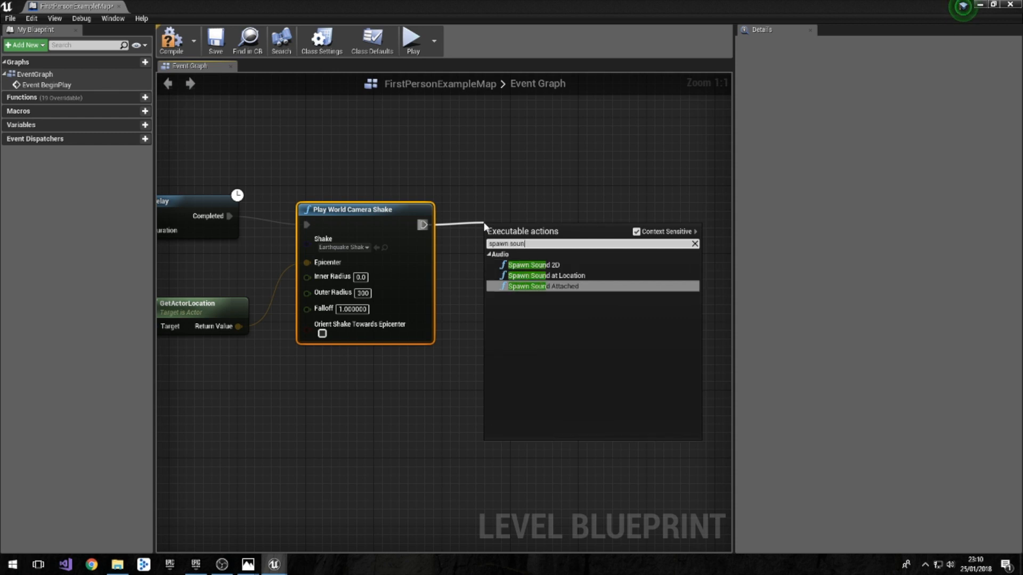
pyautogui.press('Up')
pyautogui.press('Up')
pyautogui.press('Return')
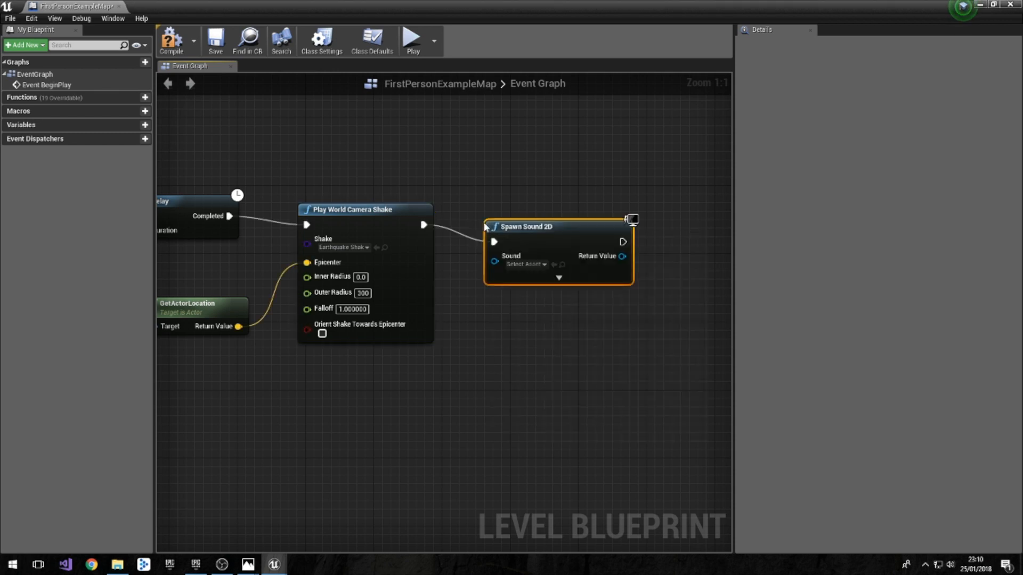
pyautogui.moveTo(558, 225); pyautogui.dragTo(574, 217)
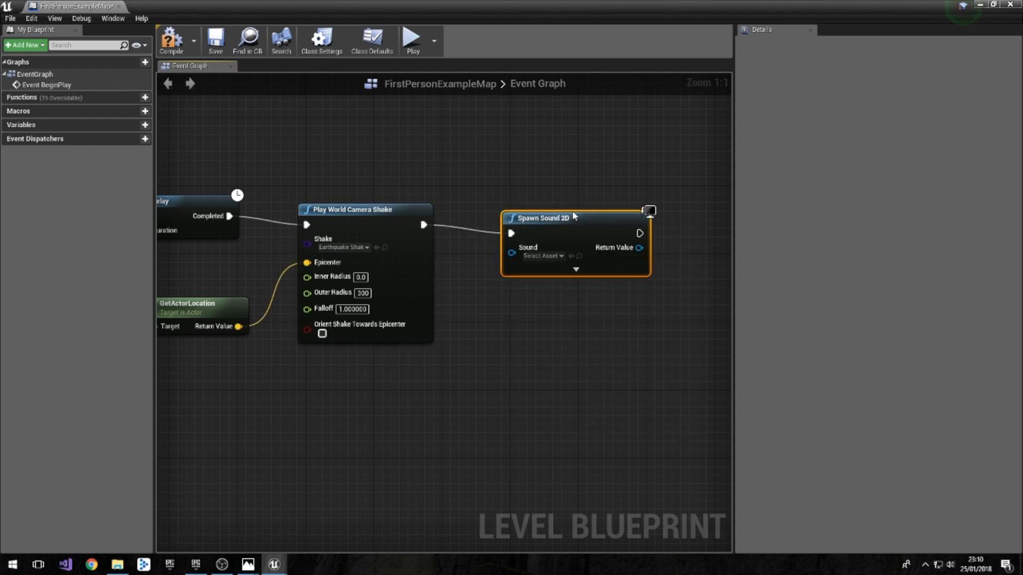
# - Set the Spawn Sound 2D node's Sound to Earthquake_Rumble_Cue and align the node with Play World Camera Shake
pyautogui.click(558, 256)
pyautogui.write('eart')
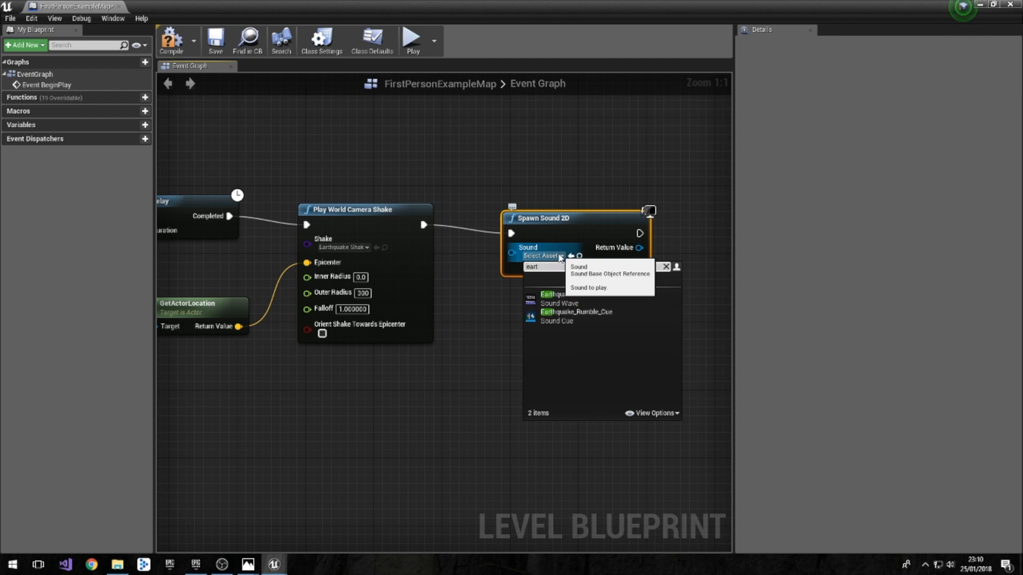
pyautogui.click(573, 320)
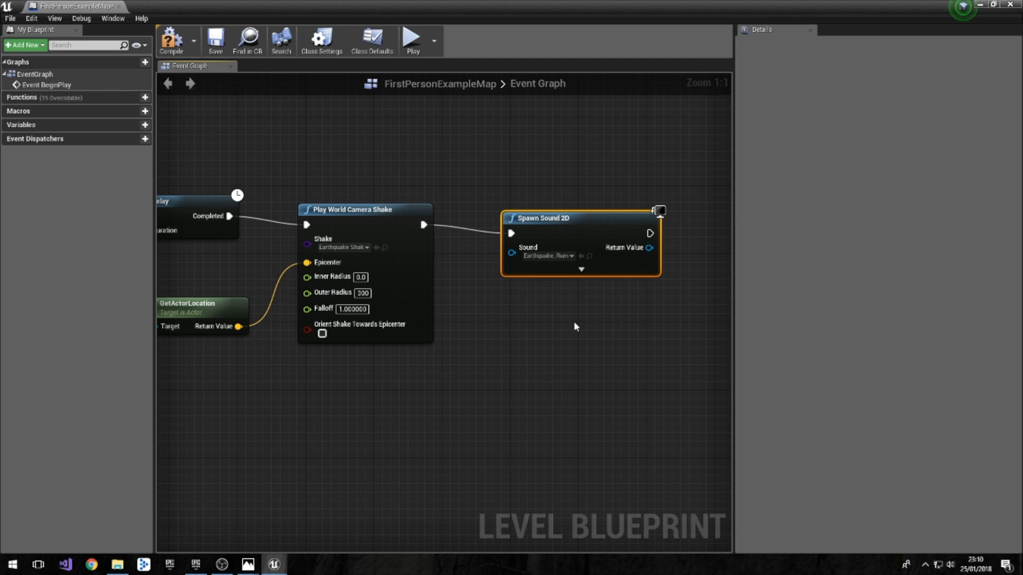
pyautogui.moveTo(575, 320); pyautogui.dragTo(386, 318, button='right')
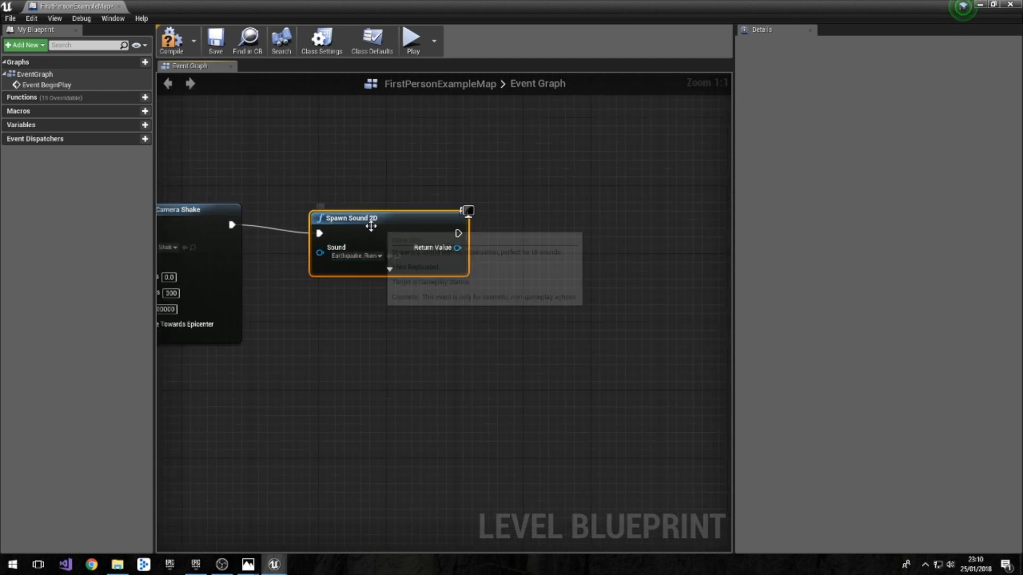
pyautogui.moveTo(369, 225); pyautogui.dragTo(361, 225)
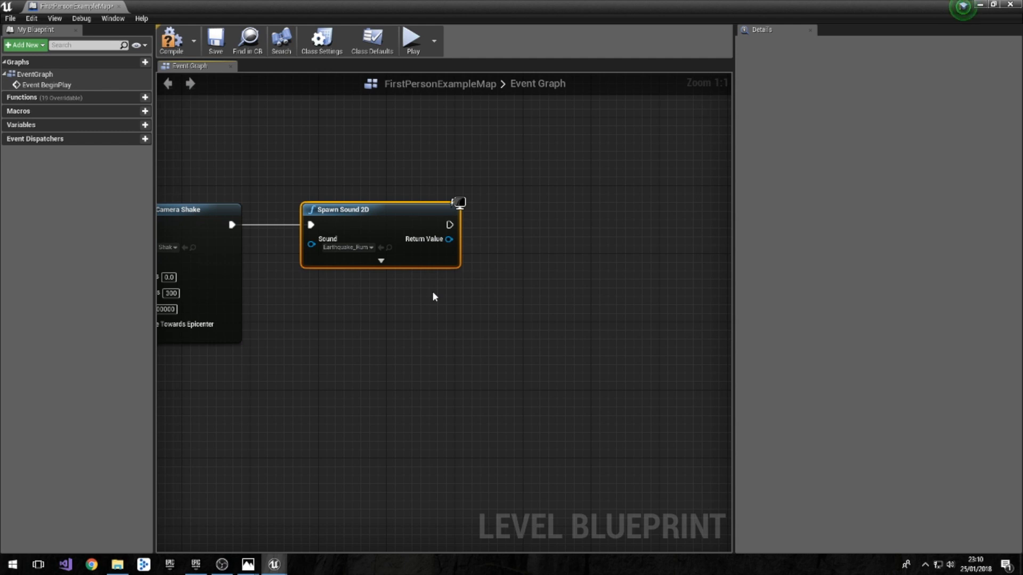
# - Add a Delay node wired from the Spawn Sound 2D execution output and space it out to the right, roughly level with it
pyautogui.moveTo(450, 224); pyautogui.dragTo(565, 229)
pyautogui.write('delay')
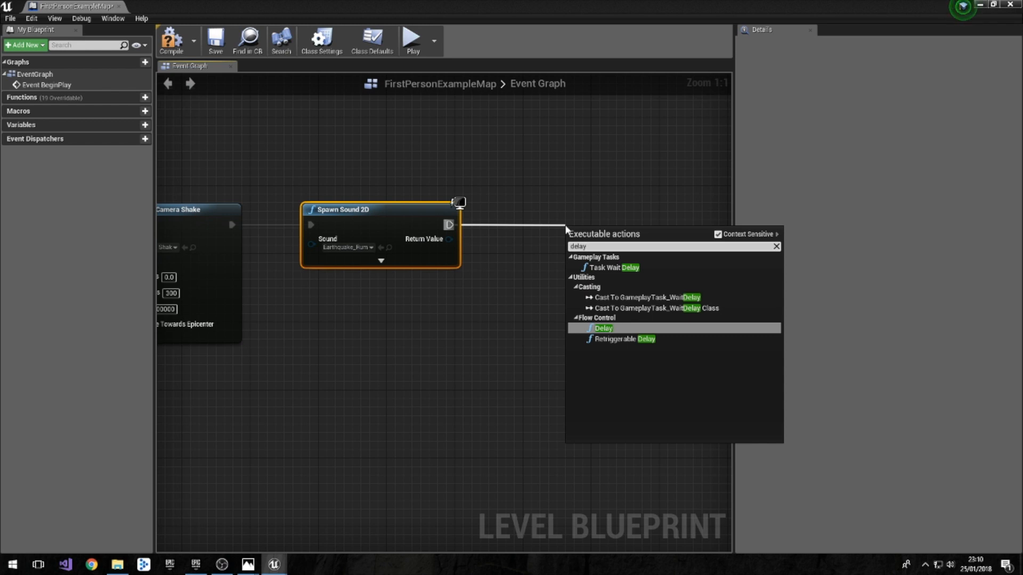
pyautogui.press('Return')
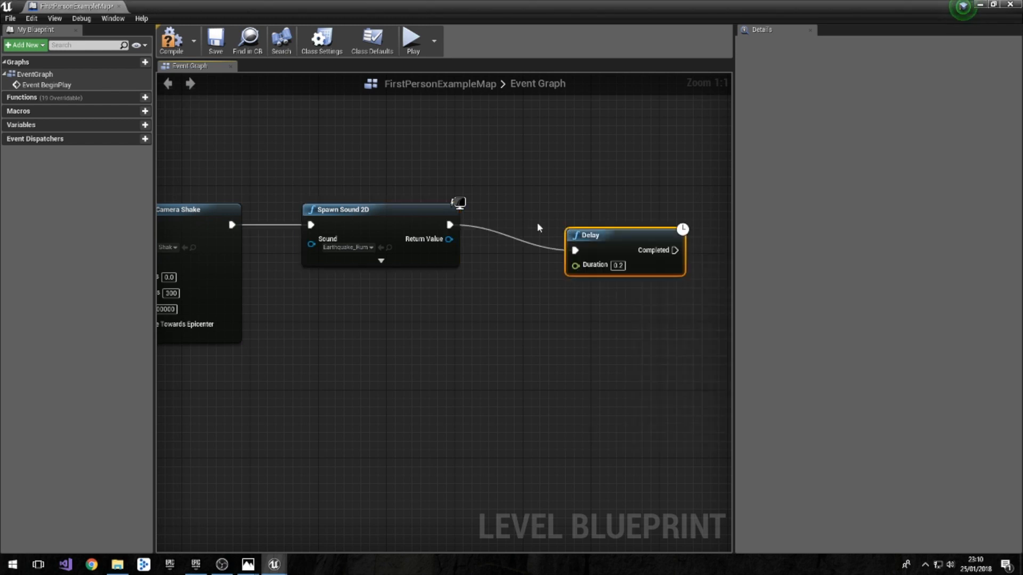
pyautogui.moveTo(612, 249); pyautogui.dragTo(655, 230)
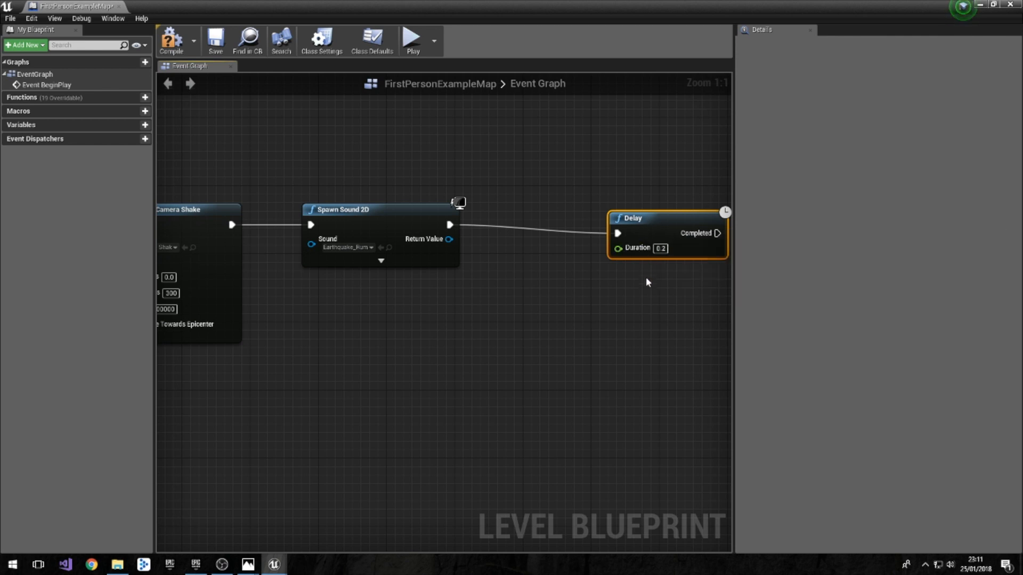
# - Add a Random Float in Range node and position it below and to the left of the new Delay
pyautogui.rightClick(556, 285)
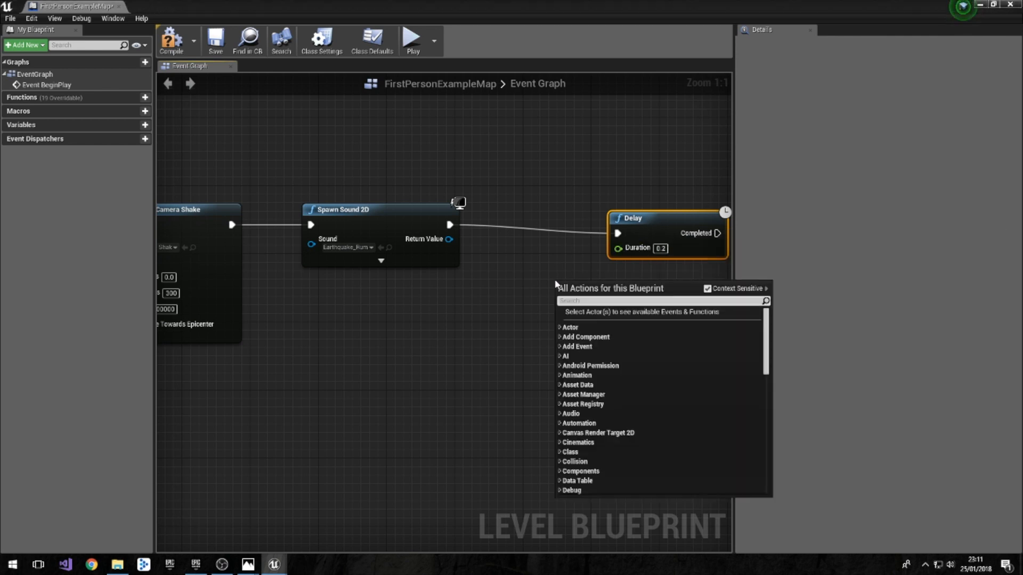
pyautogui.write('random flo')
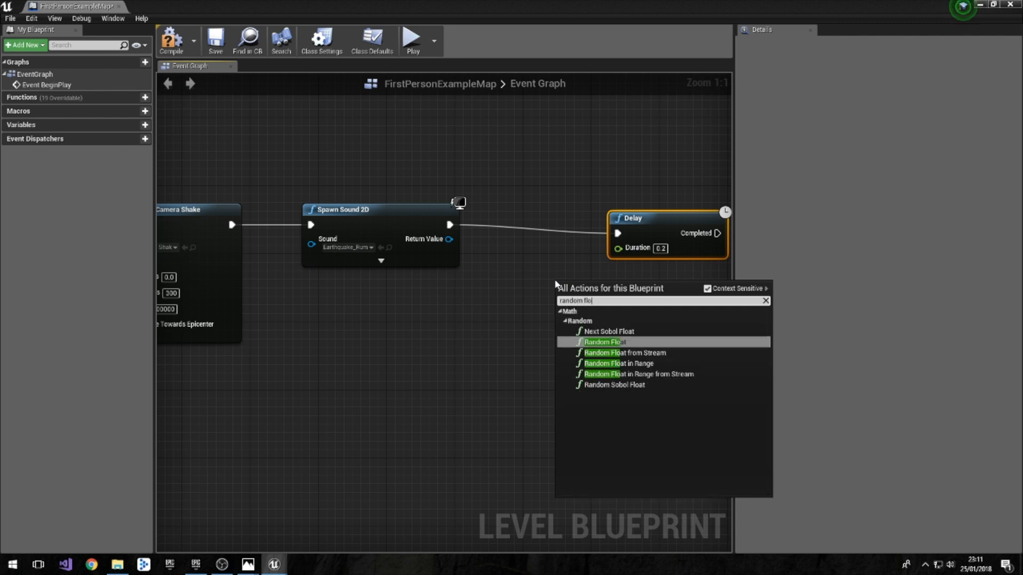
pyautogui.write('at in')
pyautogui.press('Return')
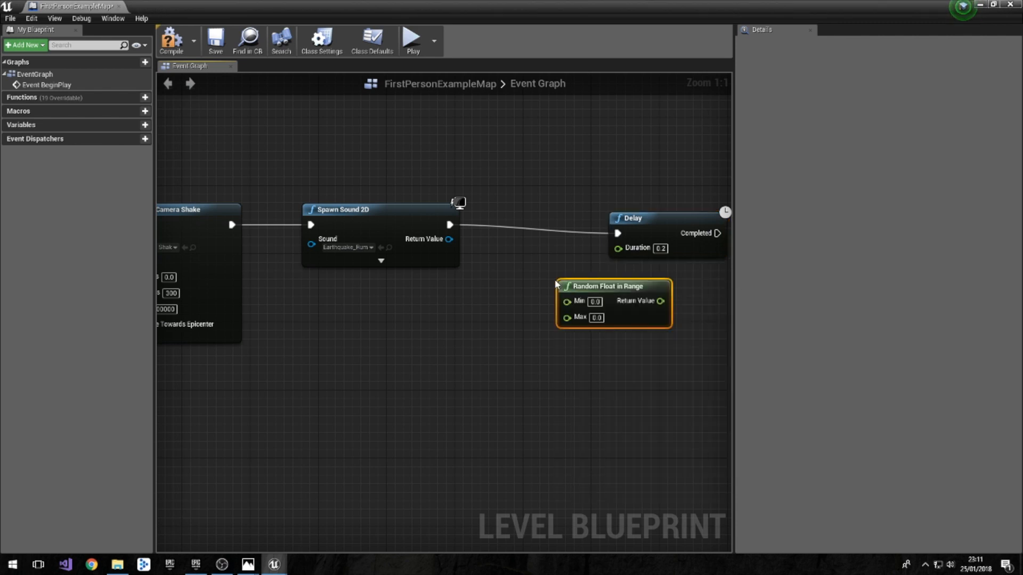
pyautogui.moveTo(603, 291); pyautogui.dragTo(560, 290)
# - Set the random float's Min to 0.5 and Max to 1.85, and connect its Return Value to the Delay's Duration
pyautogui.click(553, 302)
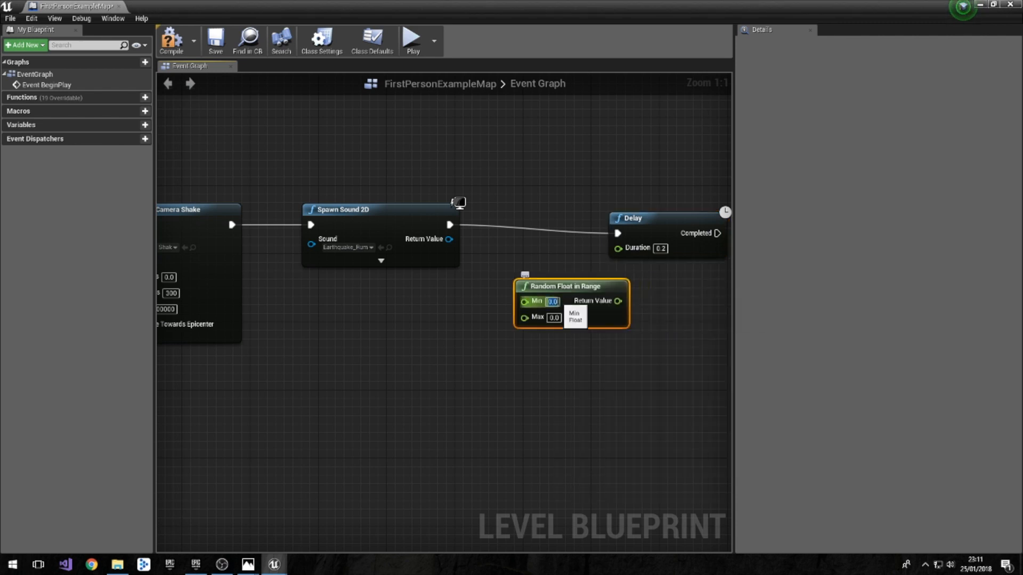
pyautogui.write('0.5')
pyautogui.press('Return')
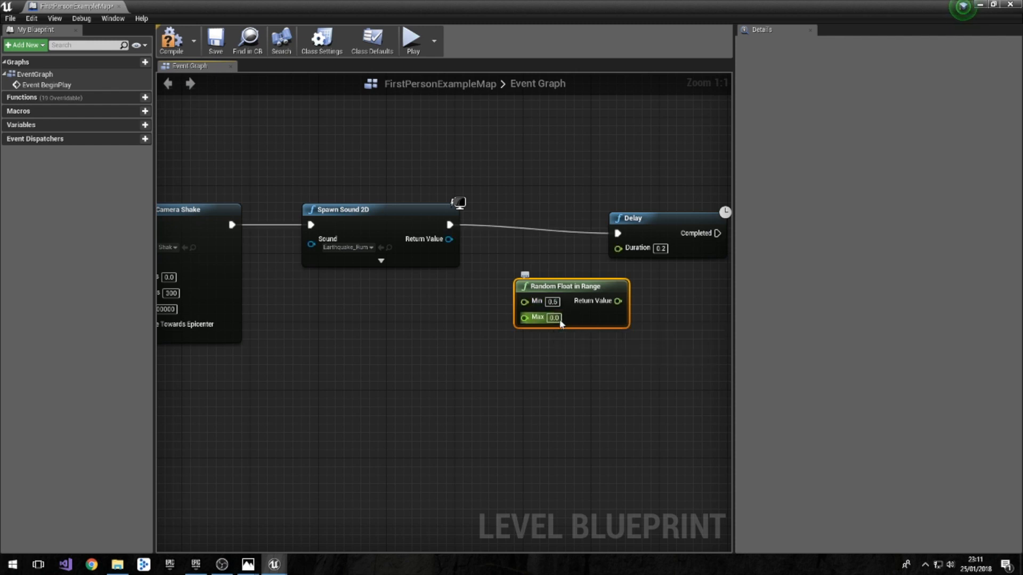
pyautogui.click(554, 318)
pyautogui.write('1.25')
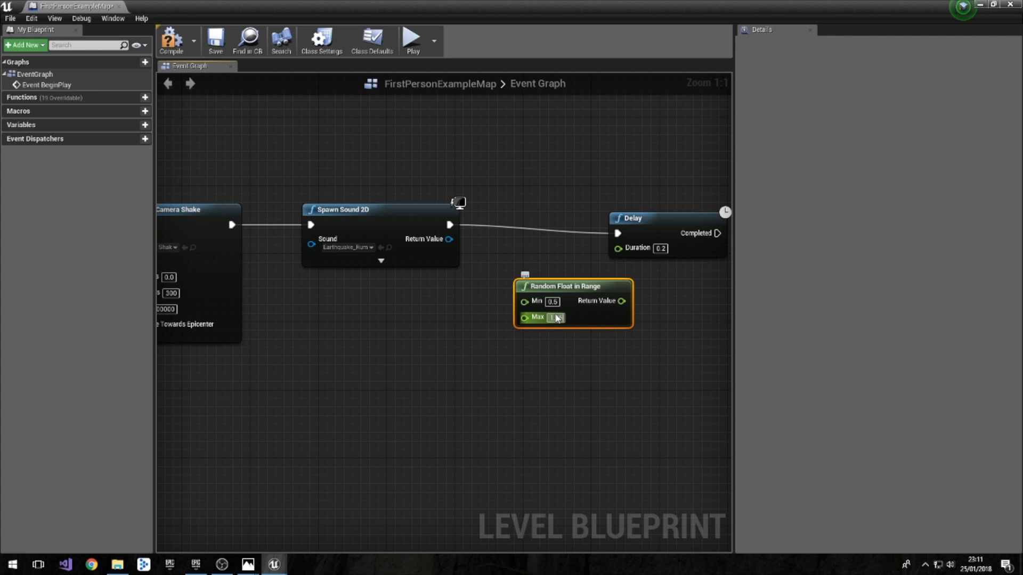
pyautogui.press('Return')
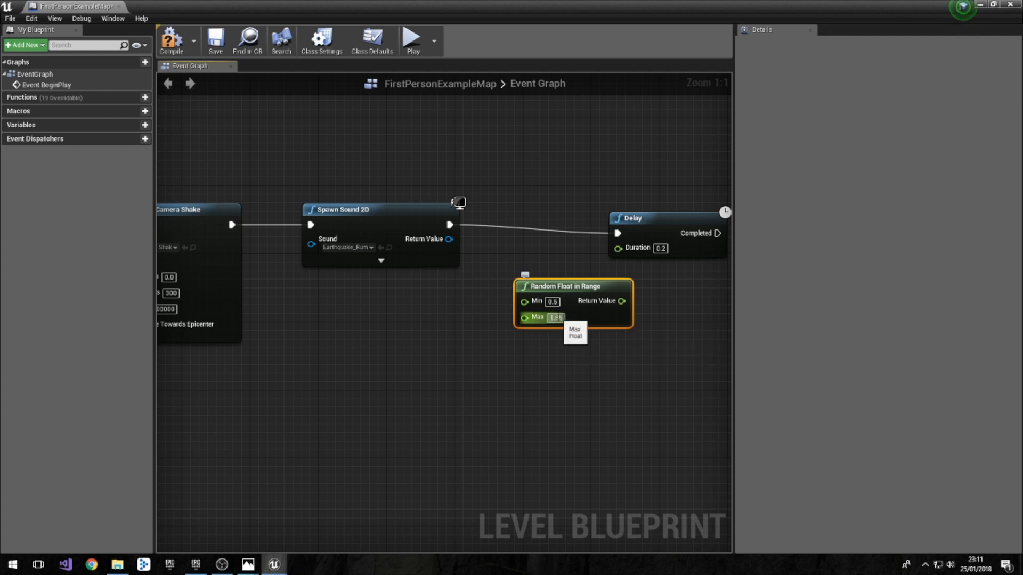
pyautogui.moveTo(581, 294); pyautogui.dragTo(616, 250)
# - Add a Spawn Sound at Location node wired from the Delay's Completed output and align it with the Delay
pyautogui.moveTo(669, 345); pyautogui.dragTo(459, 343, button='right')
pyautogui.moveTo(528, 202); pyautogui.dragTo(596, 205)
pyautogui.write('spanw')
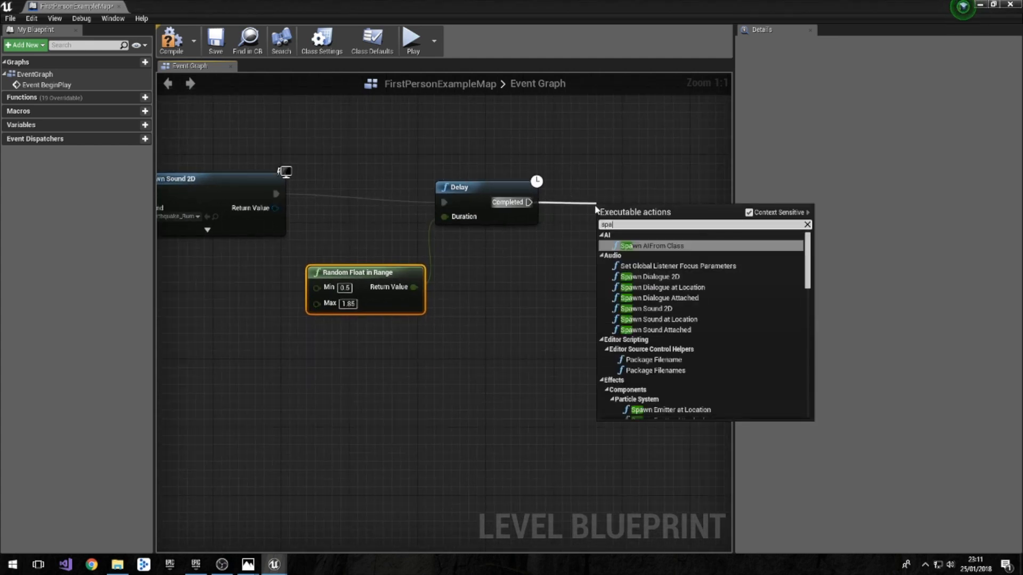
pyautogui.press('BackSpace')
pyautogui.press('BackSpace')
pyautogui.press('BackSpace')
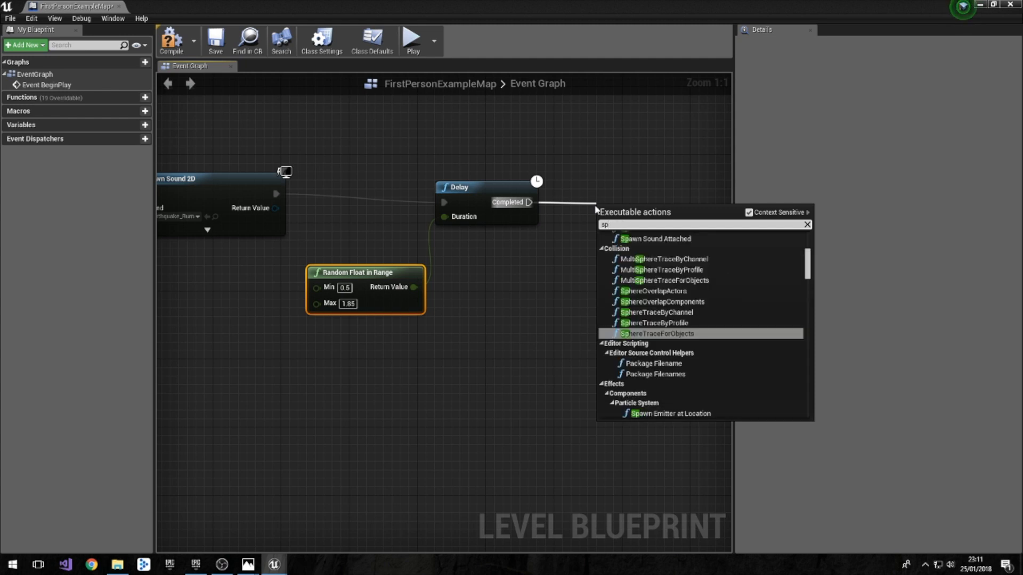
pyautogui.write('awn sound')
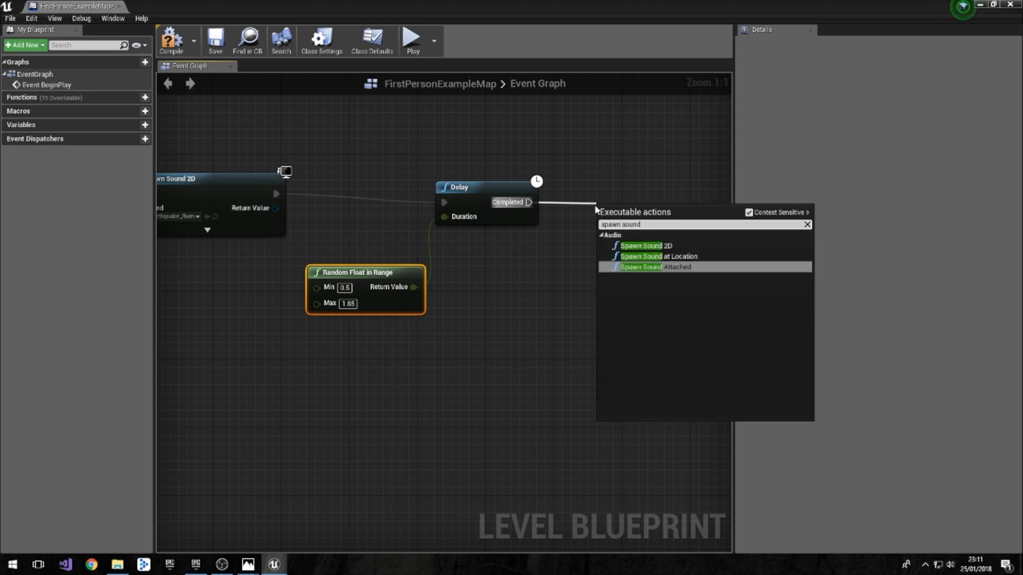
pyautogui.press('Up')
pyautogui.press('Return')
pyautogui.moveTo(631, 233); pyautogui.dragTo(640, 208)
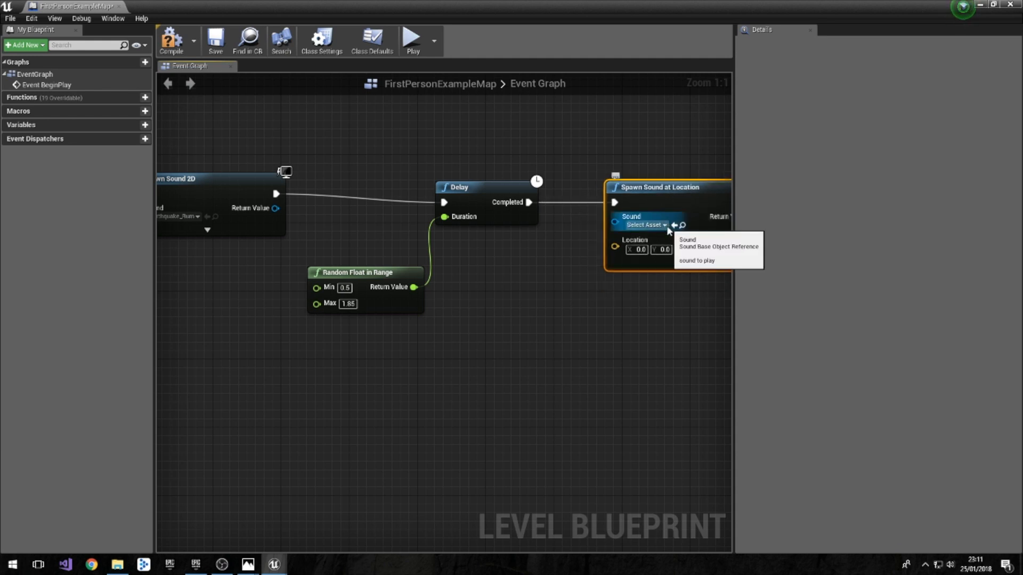
# - Set the Spawn Sound at Location node's Sound to Debris_Cue and move the Random Float in Range node closer to the Delay
pyautogui.click(667, 228)
pyautogui.write('debri')
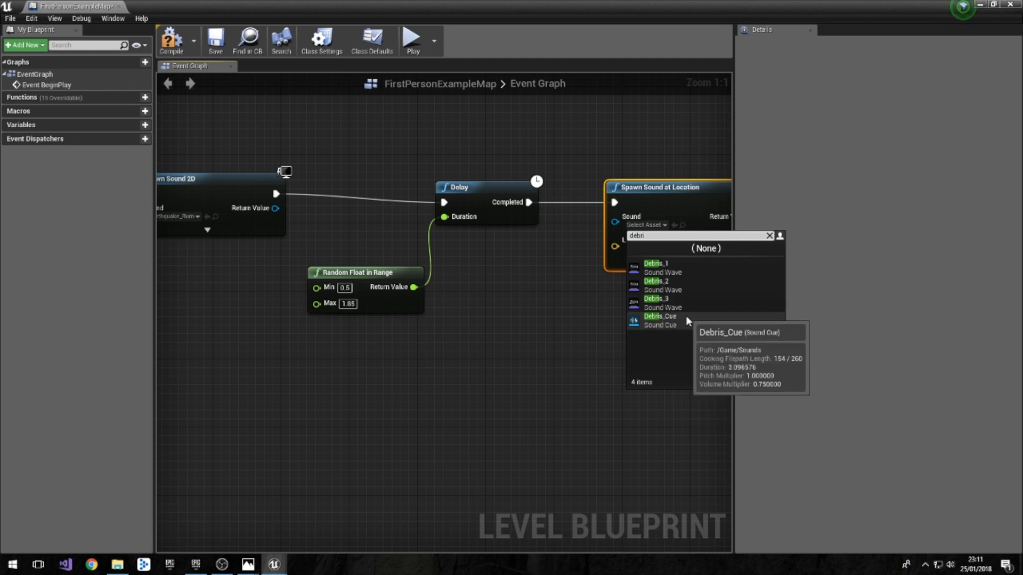
pyautogui.click(660, 319)
pyautogui.moveTo(700, 309); pyautogui.dragTo(671, 307, button='right')
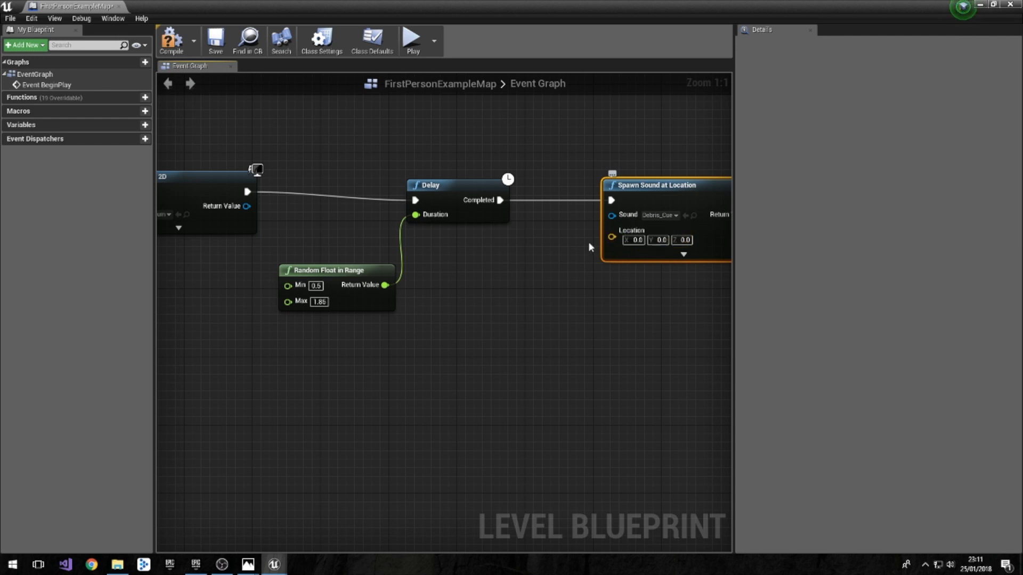
pyautogui.moveTo(371, 269); pyautogui.dragTo(371, 244)
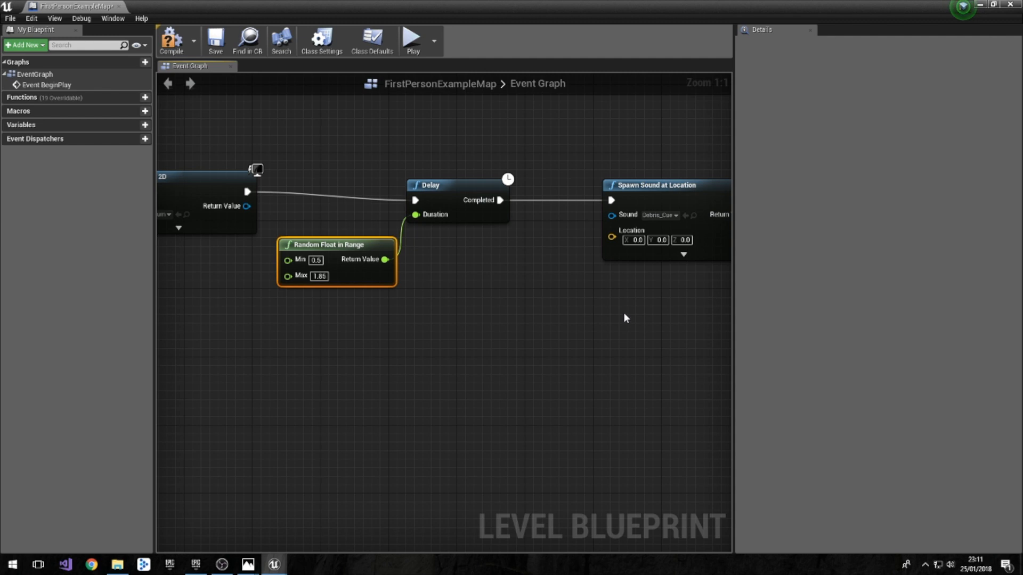
# - Add a Get Player Character node and place it below the Random Float in Range node
pyautogui.rightClick(299, 342)
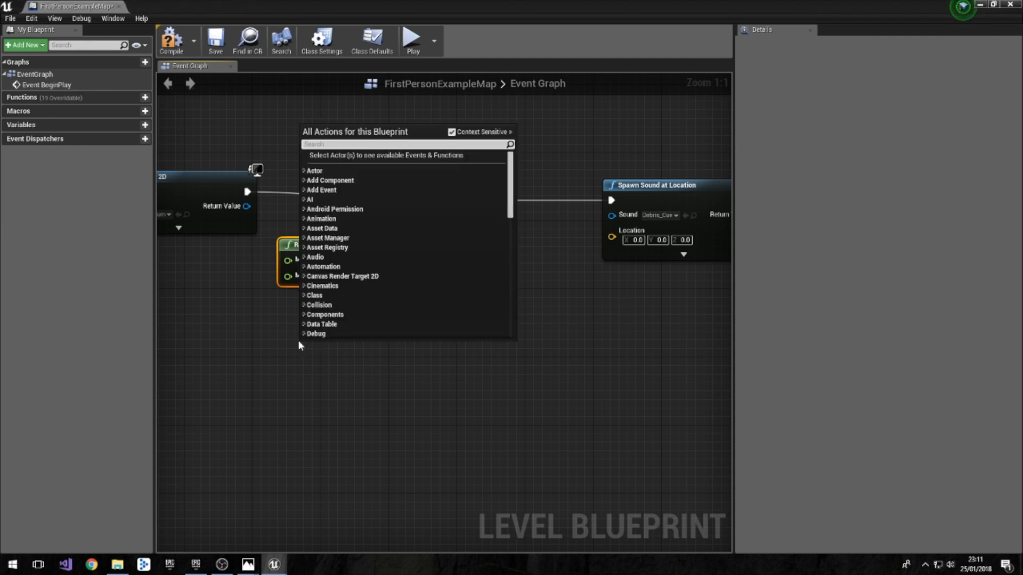
pyautogui.write('get play')
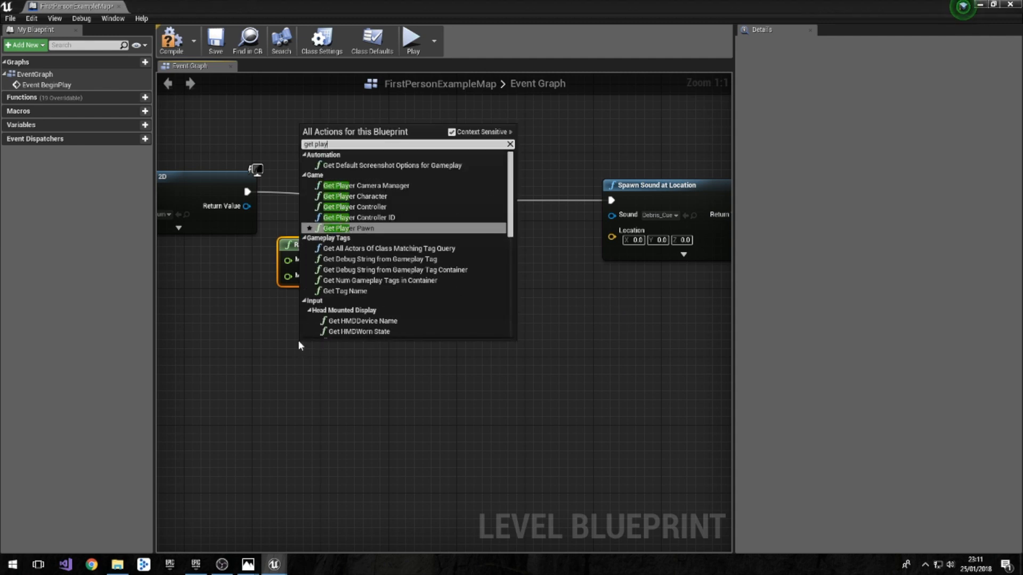
pyautogui.write('e')
pyautogui.press('Up')
pyautogui.press('Up')
pyautogui.press('Up')
pyautogui.press('Return')
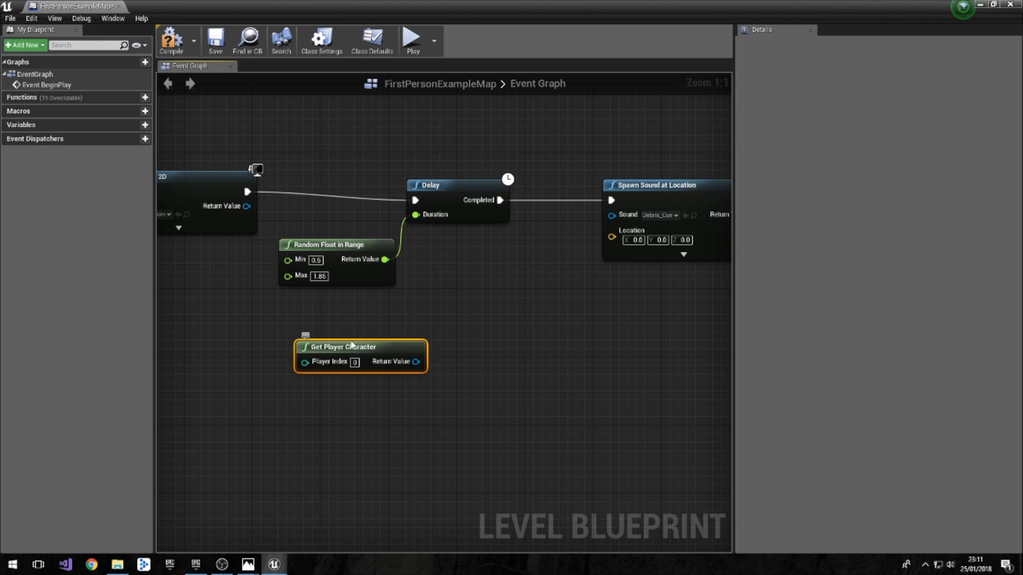
pyautogui.moveTo(352, 345); pyautogui.dragTo(292, 327)
# - Add a GetActorLocation node from the player character's Return Value and position it beside Get Player Character
pyautogui.moveTo(349, 343); pyautogui.dragTo(390, 343)
pyautogui.write('get a')
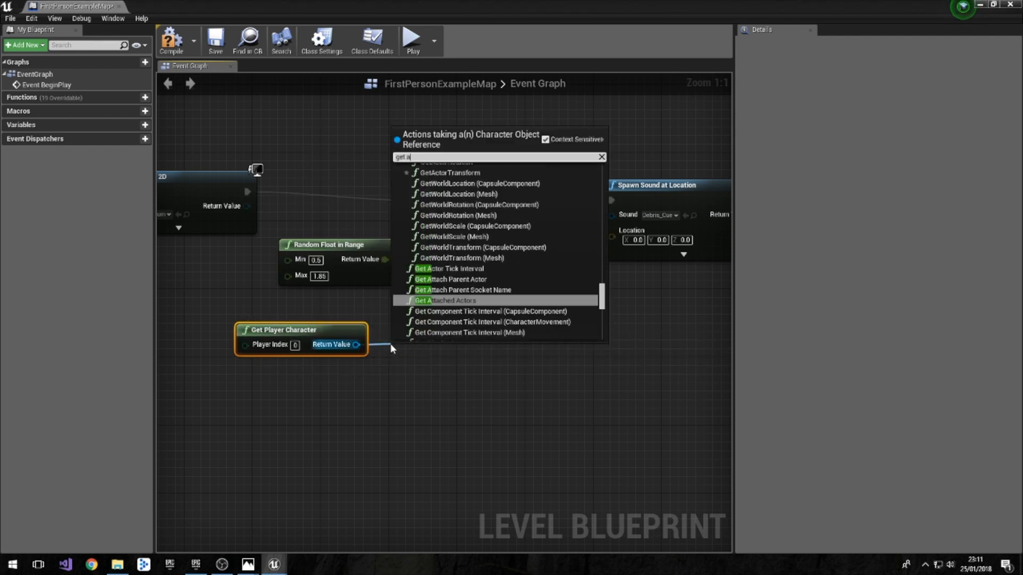
pyautogui.write('ctor loc')
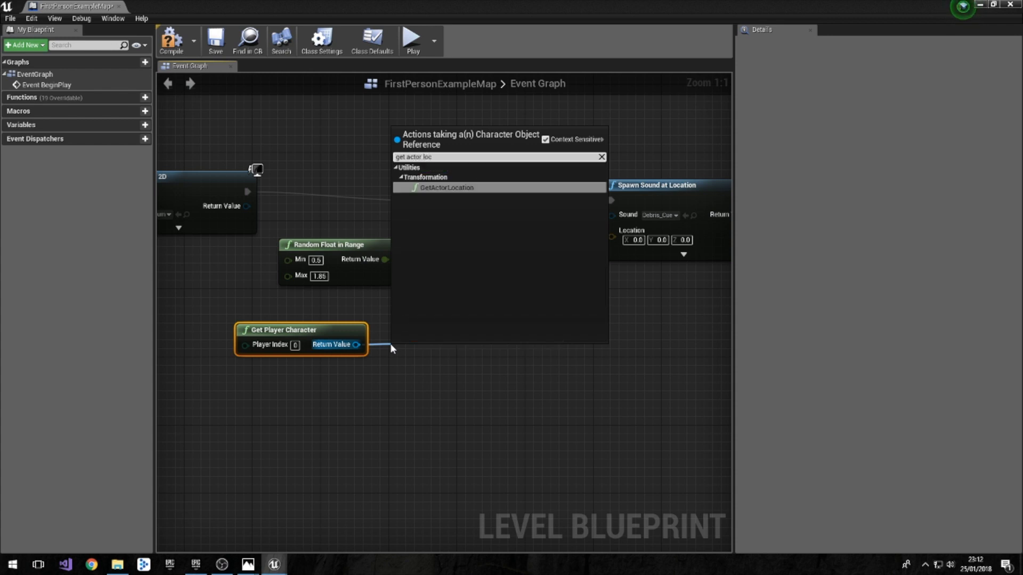
pyautogui.press('Return')
pyautogui.moveTo(437, 355); pyautogui.dragTo(430, 329)
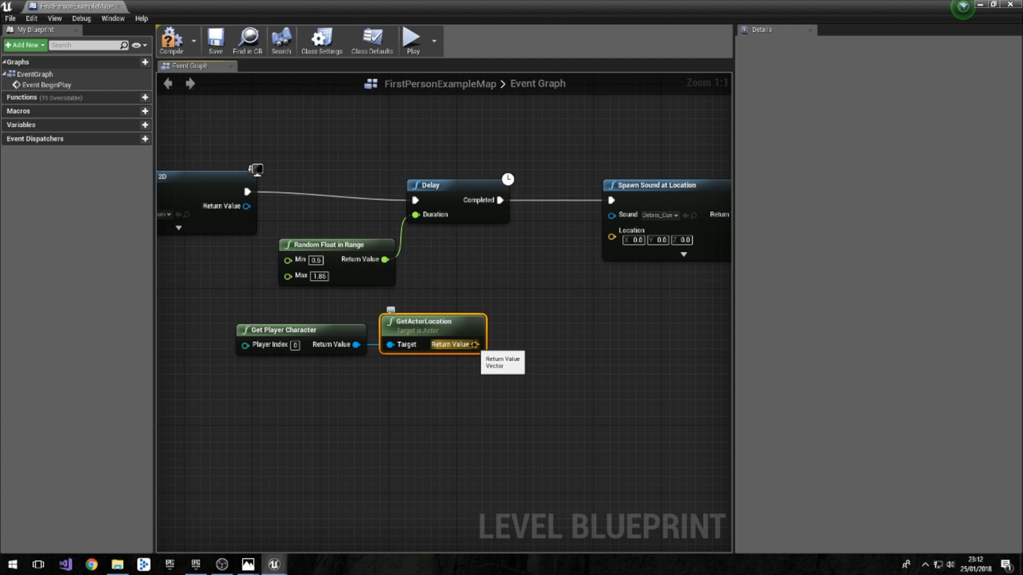
# - Split the GetActorLocation node's Return Value into separate X, Y and Z pins and shift the node slightly right
pyautogui.rightClick(475, 344)
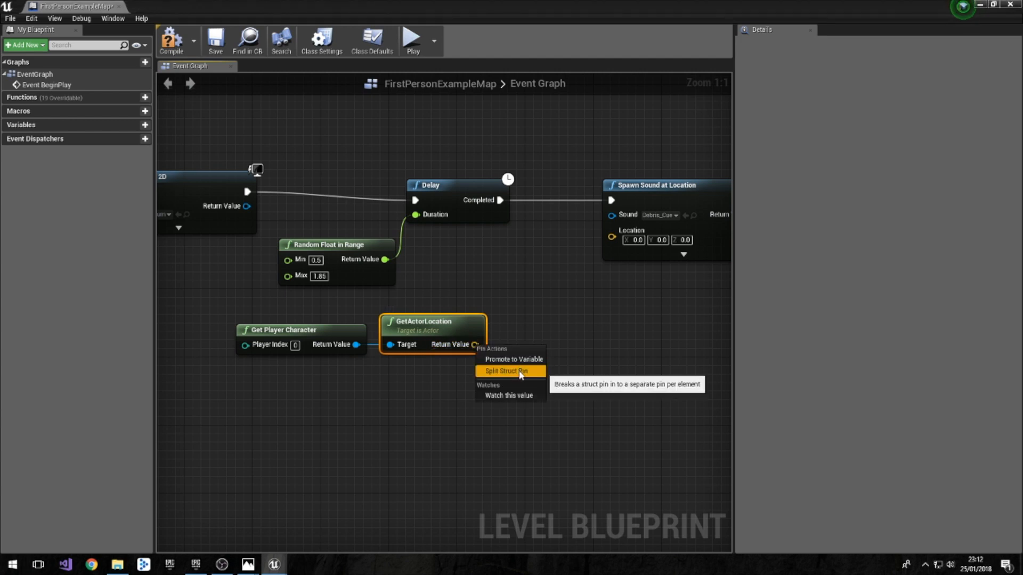
pyautogui.click(521, 372)
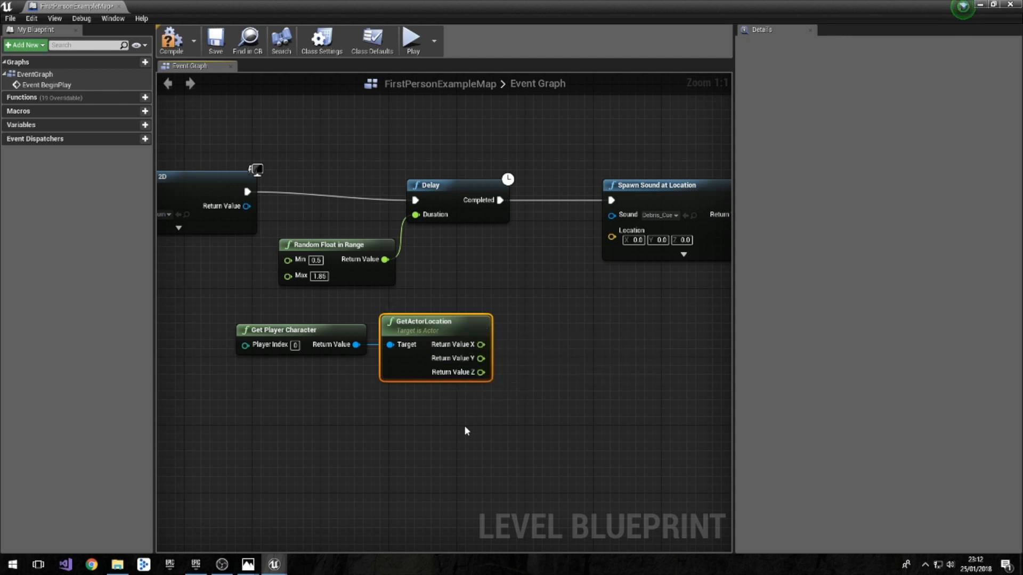
pyautogui.moveTo(417, 323); pyautogui.dragTo(426, 323)
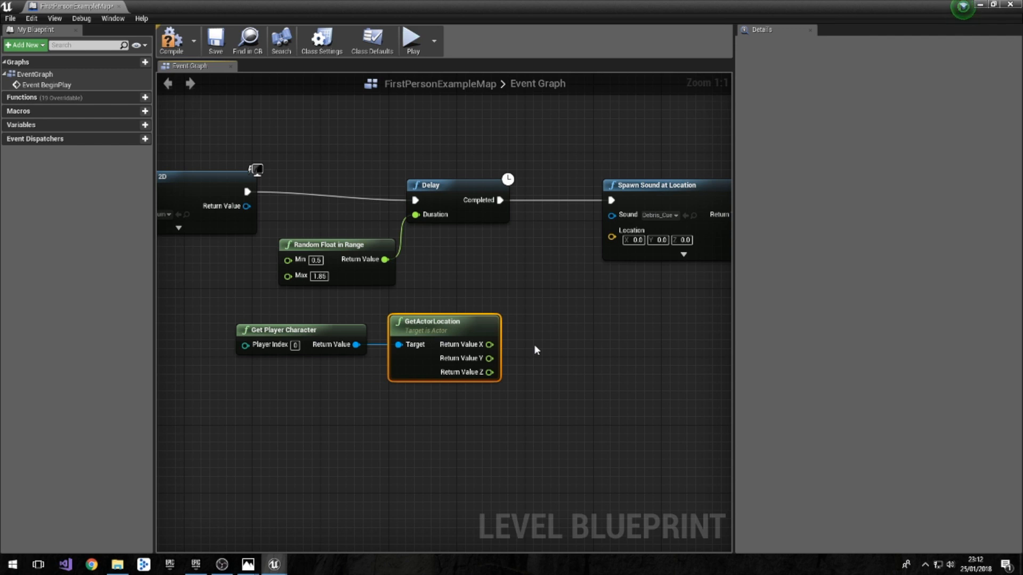
# - Add a float + float node from Return Value X and wire X into the addition's second input
pyautogui.moveTo(489, 344); pyautogui.dragTo(524, 344)
pyautogui.write('float')
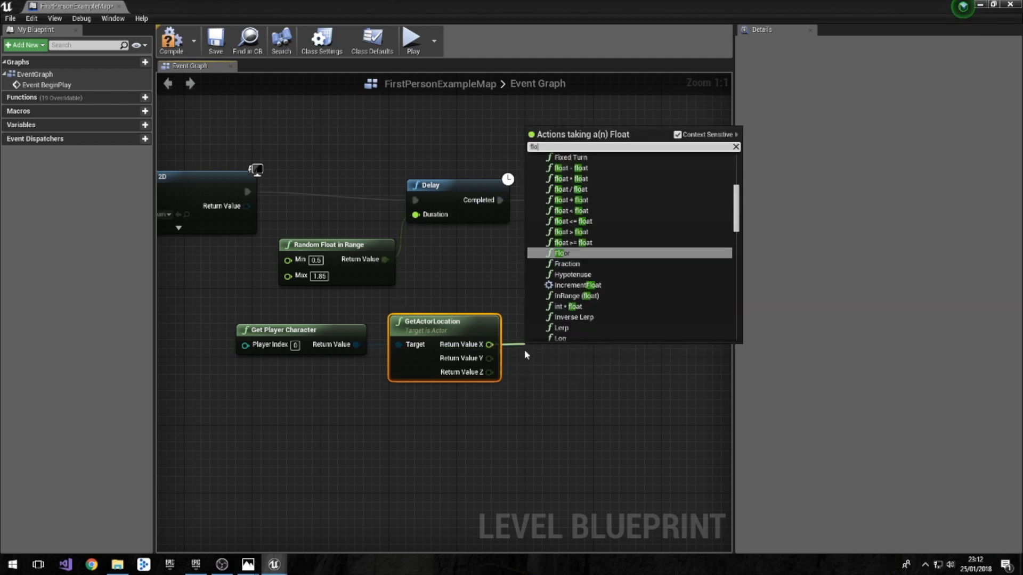
pyautogui.press('Down')
pyautogui.press('Down')
pyautogui.press('Down')
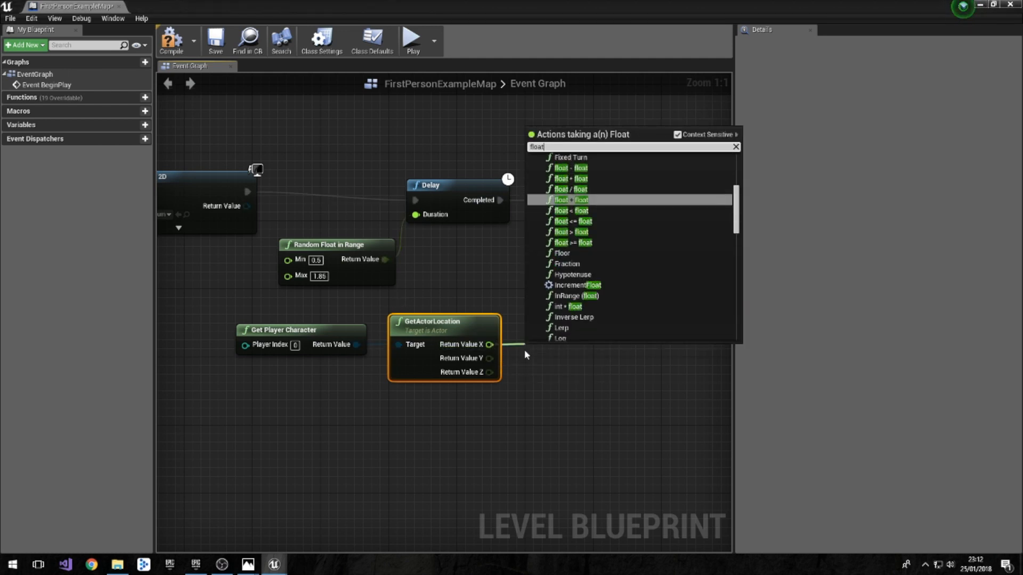
pyautogui.press('Return')
pyautogui.moveTo(537, 347)
pyautogui.mouseDown()
pyautogui.moveTo(536, 330)
pyautogui.moveTo(534, 349)
pyautogui.mouseUp()
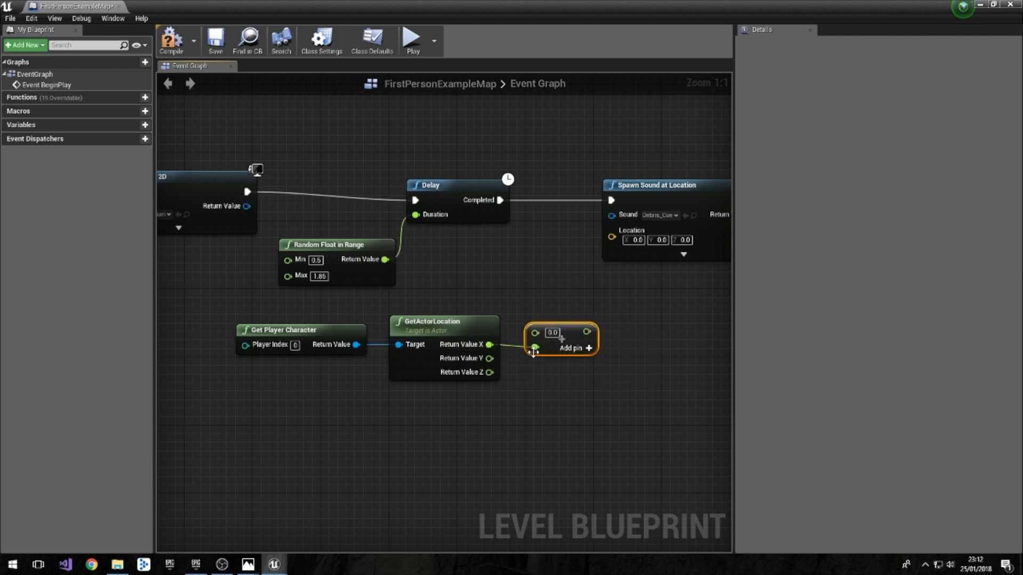
# - Add a second Random Float in Range node and place it above the GetActorLocation and addition nodes
pyautogui.rightClick(478, 273)
pyautogui.write('ma')
pyautogui.press('BackSpace')
pyautogui.press('BackSpace')
pyautogui.write('ndom float')
pyautogui.press('Down')
pyautogui.press('Down')
pyautogui.press('Return')
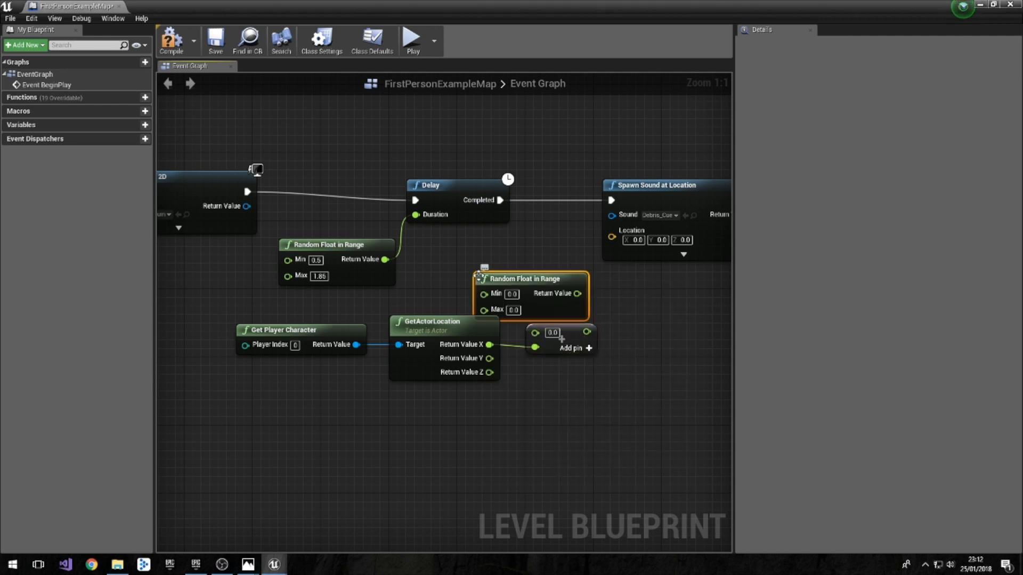
pyautogui.moveTo(510, 282); pyautogui.dragTo(485, 266)
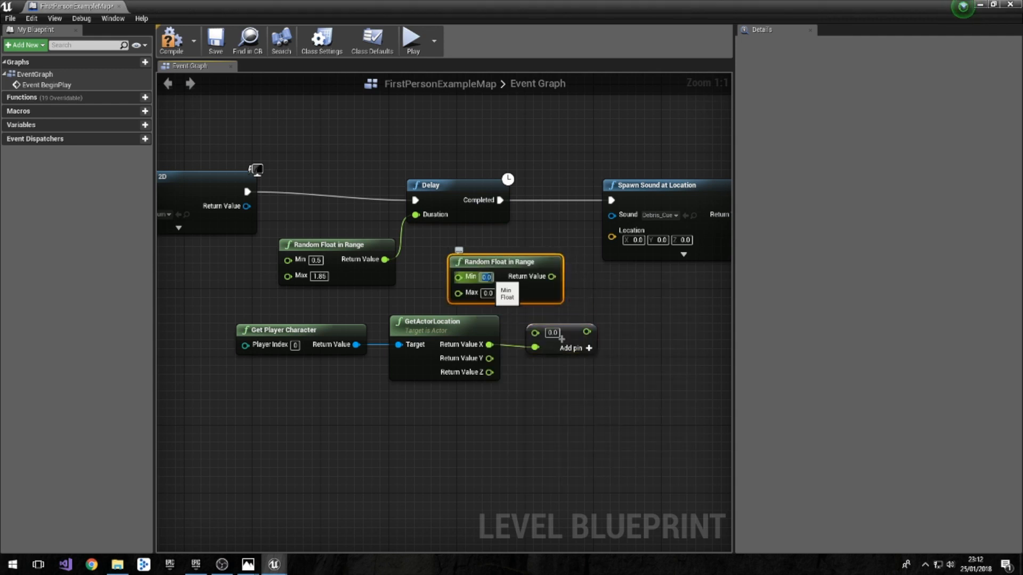
# - Set the second random float's range to -40 to 40, connect it to the addition's first input, and tidy both nodes' positions
pyautogui.click(488, 293)
pyautogui.write('40')
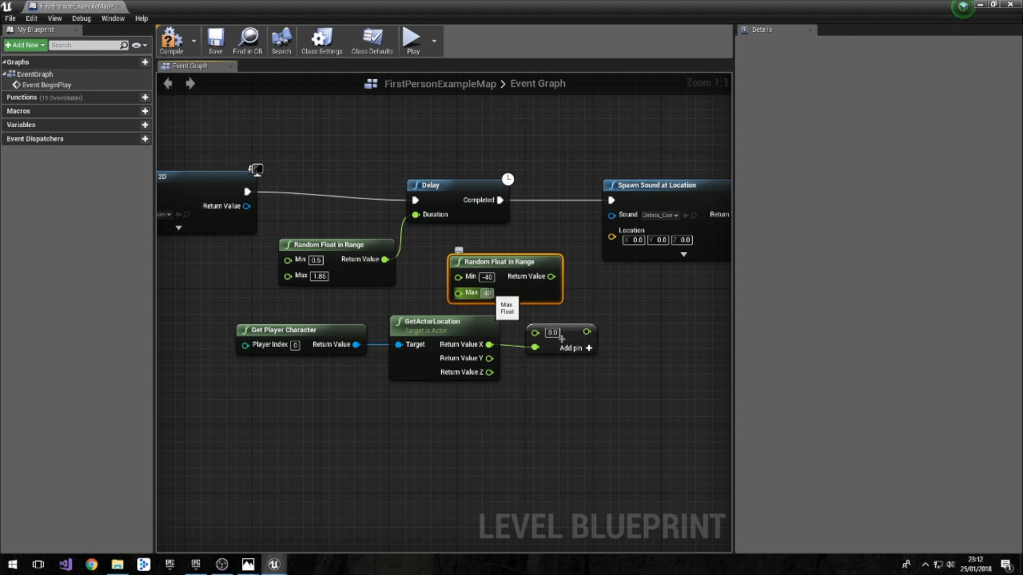
pyautogui.press('Return')
pyautogui.moveTo(526, 290); pyautogui.dragTo(534, 332)
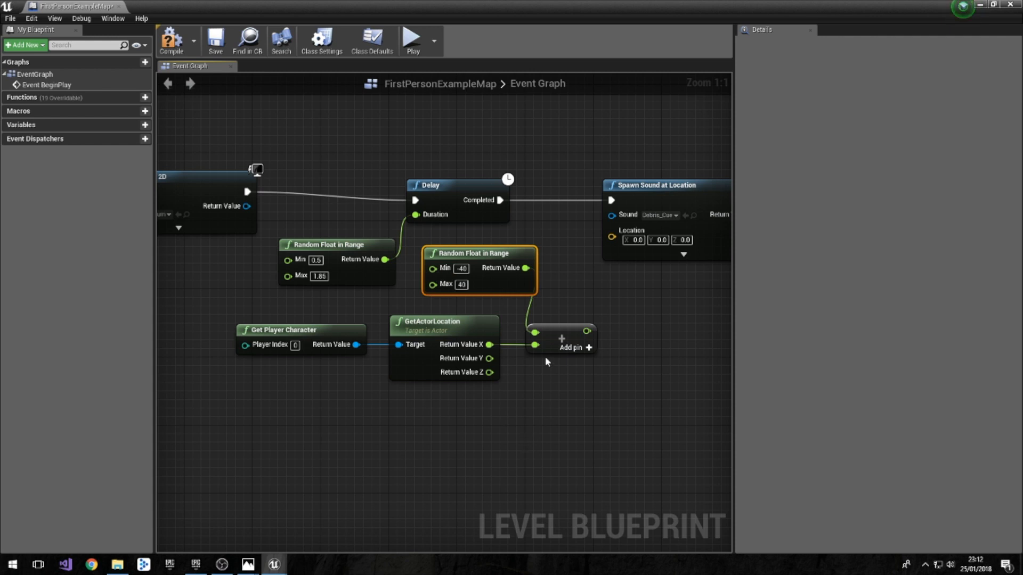
pyautogui.moveTo(511, 267); pyautogui.dragTo(503, 268)
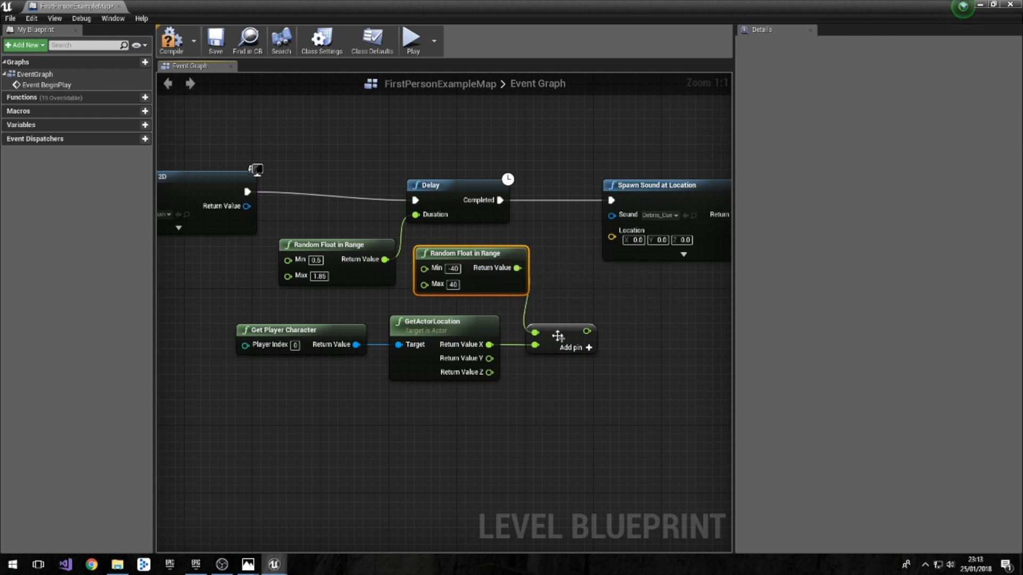
pyautogui.moveTo(559, 341); pyautogui.dragTo(567, 331)
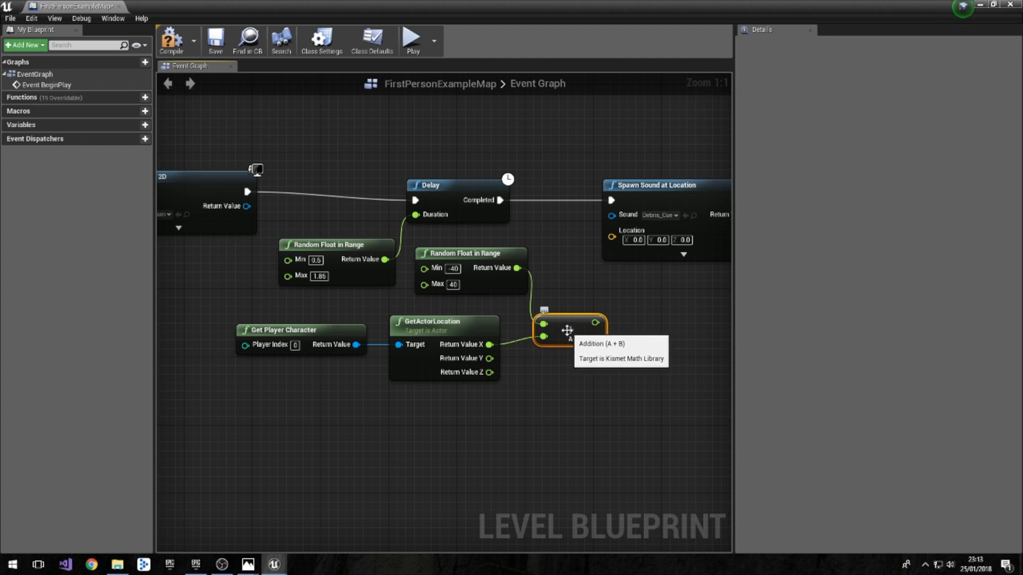
# - Paste a second float addition node below the first and wire Return Value Y and the -40 to 40 random float into it
pyautogui.hotkey('ctrl', 'v')
pyautogui.moveTo(613, 357); pyautogui.dragTo(580, 358)
pyautogui.moveTo(489, 358); pyautogui.dragTo(544, 375)
pyautogui.moveTo(517, 268); pyautogui.dragTo(543, 359)
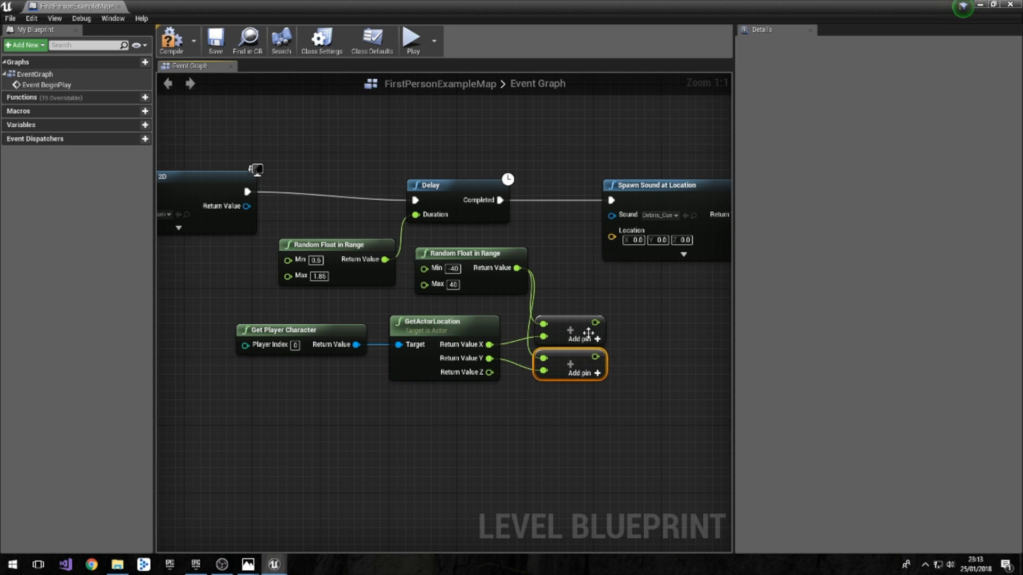
# - Shift the Spawn Sound at Location node slightly up and right, and add a vector + float node beside the two additions
pyautogui.moveTo(652, 200); pyautogui.dragTo(677, 191)
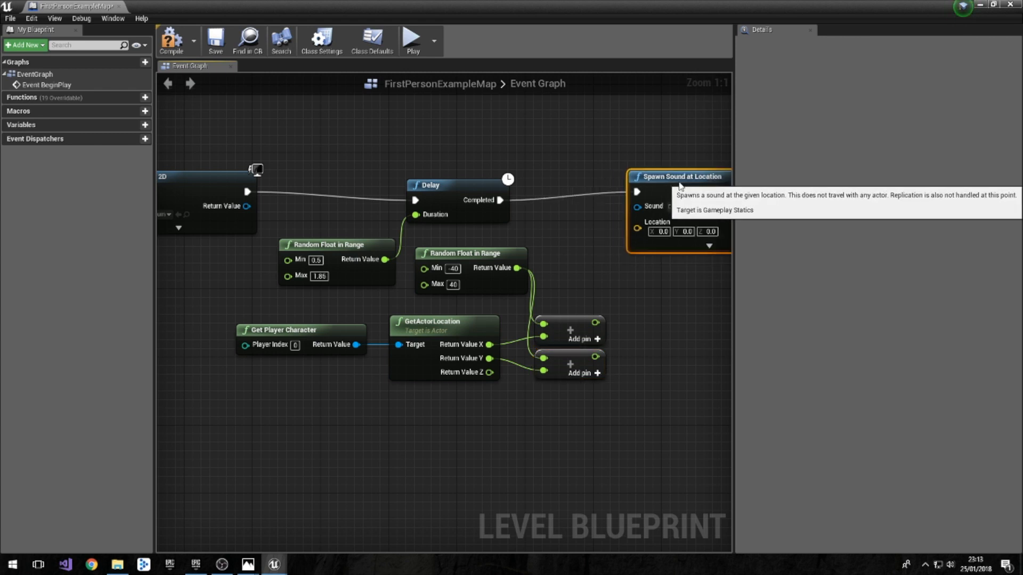
pyautogui.rightClick(638, 342)
pyautogui.write('vector+')
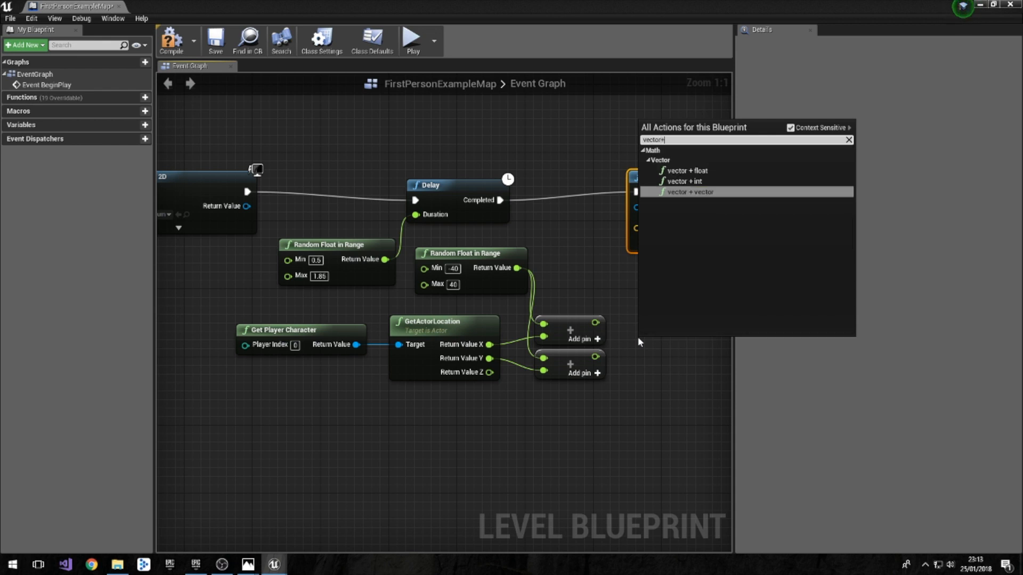
pyautogui.press('Up')
pyautogui.press('Up')
pyautogui.press('Return')
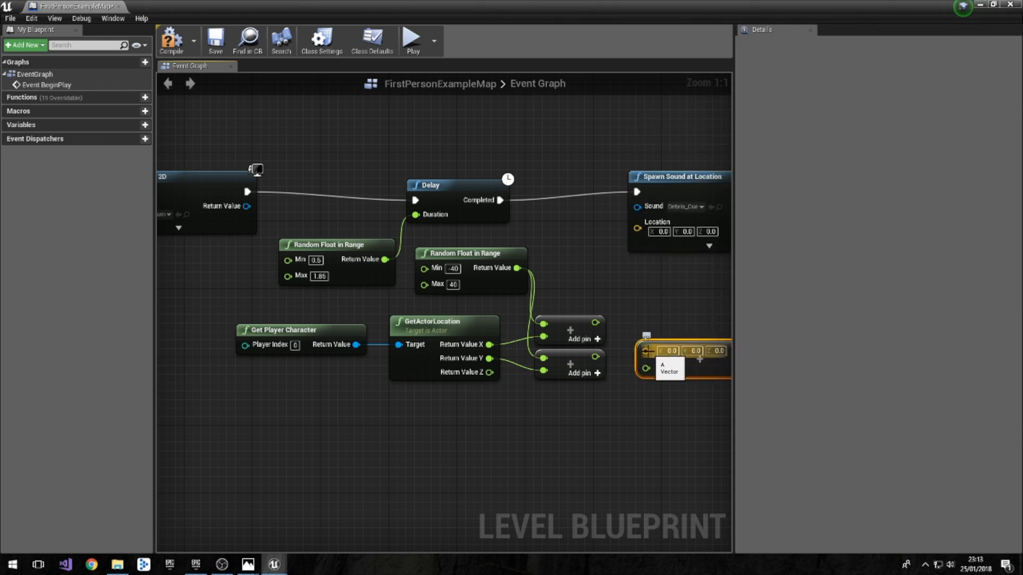
# - Split the vector + float node's vector input into X, Y and Z pins and move the node level with the additions
pyautogui.rightClick(646, 350)
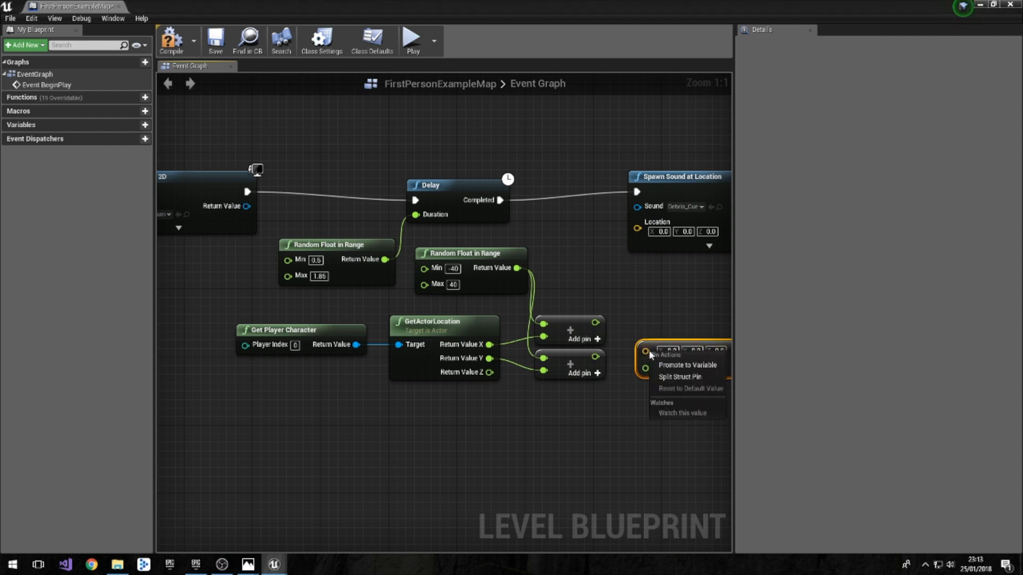
pyautogui.click(663, 377)
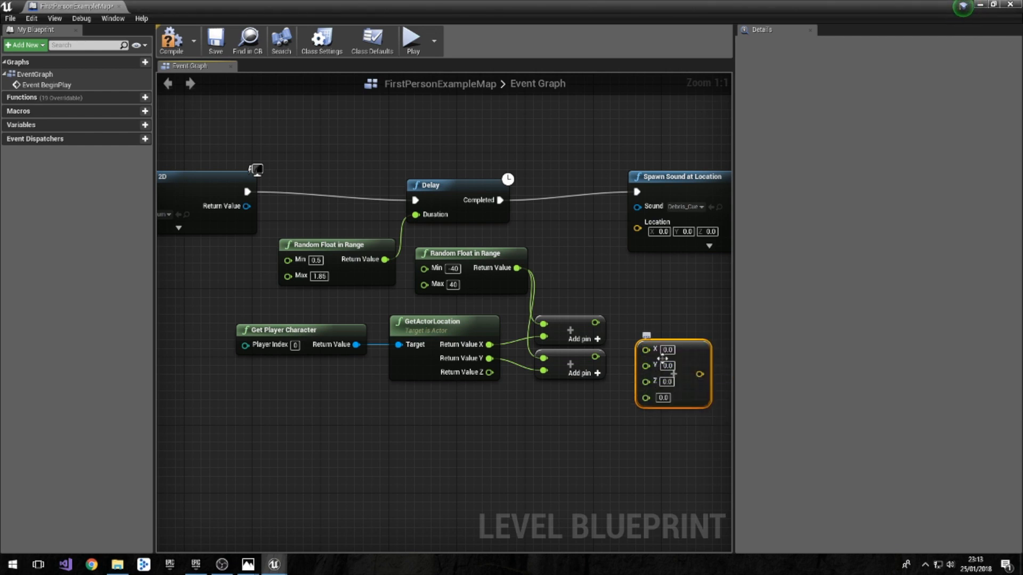
pyautogui.moveTo(689, 345); pyautogui.dragTo(687, 320)
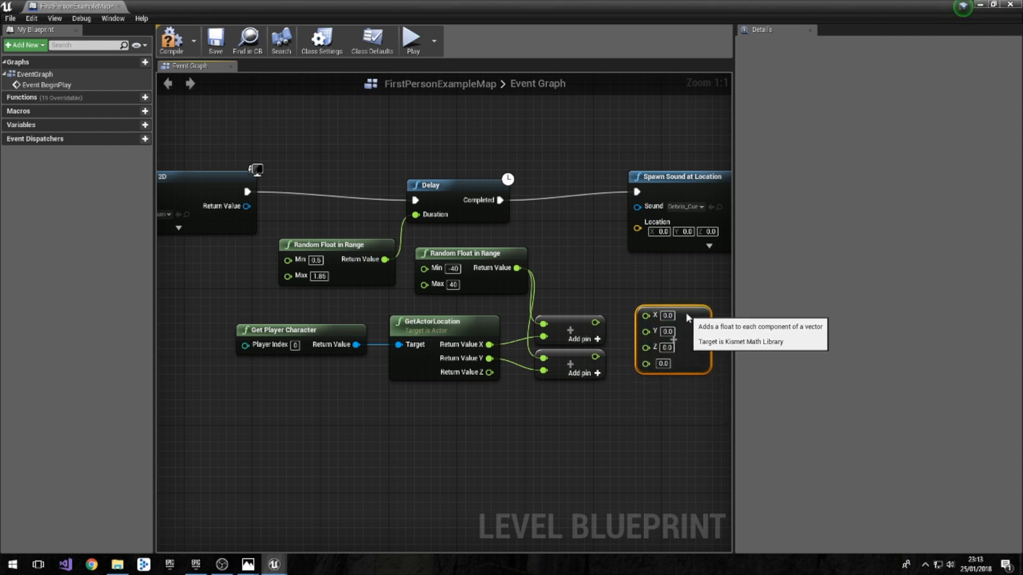
# - Wire the two addition results into X and Y, Return Value Z into Z, and the combined vector into Spawn Sound at Location's Location
pyautogui.moveTo(592, 325); pyautogui.dragTo(646, 323)
pyautogui.moveTo(594, 356); pyautogui.dragTo(646, 337)
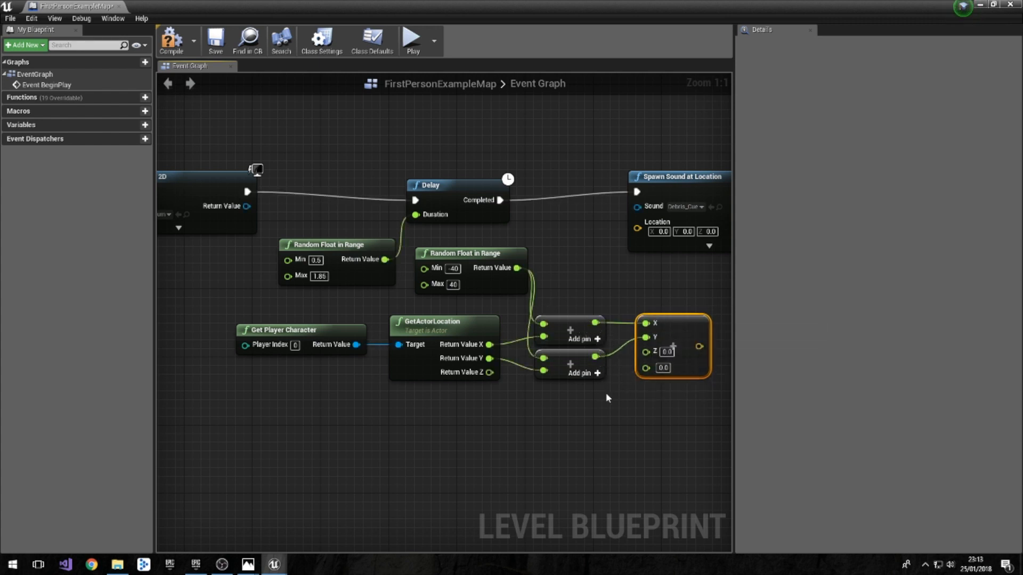
pyautogui.moveTo(489, 372); pyautogui.dragTo(631, 228)
pyautogui.moveTo(646, 231); pyautogui.dragTo(644, 228)
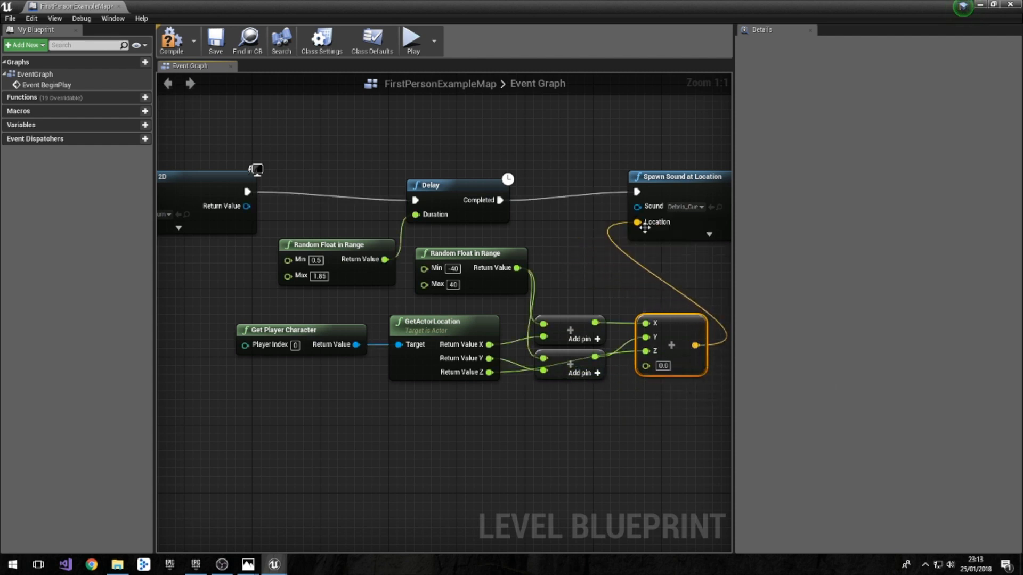
# - Duplicate the whole debris branch, from the Delay and its random floats to Spawn Sound at Location, and place the copy below the original
pyautogui.scroll(-1, 576, 278)
pyautogui.moveTo(571, 266); pyautogui.dragTo(582, 249, button='right')
pyautogui.moveTo(270, 260); pyautogui.dragTo(354, 284, button='right')
pyautogui.scroll(-3, 287, 258)
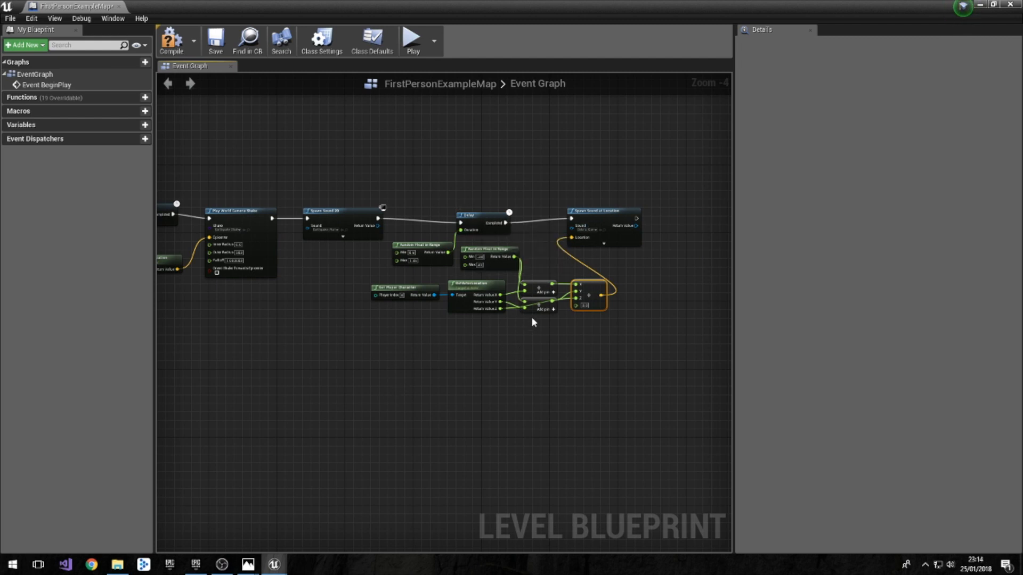
pyautogui.moveTo(411, 191); pyautogui.dragTo(626, 326)
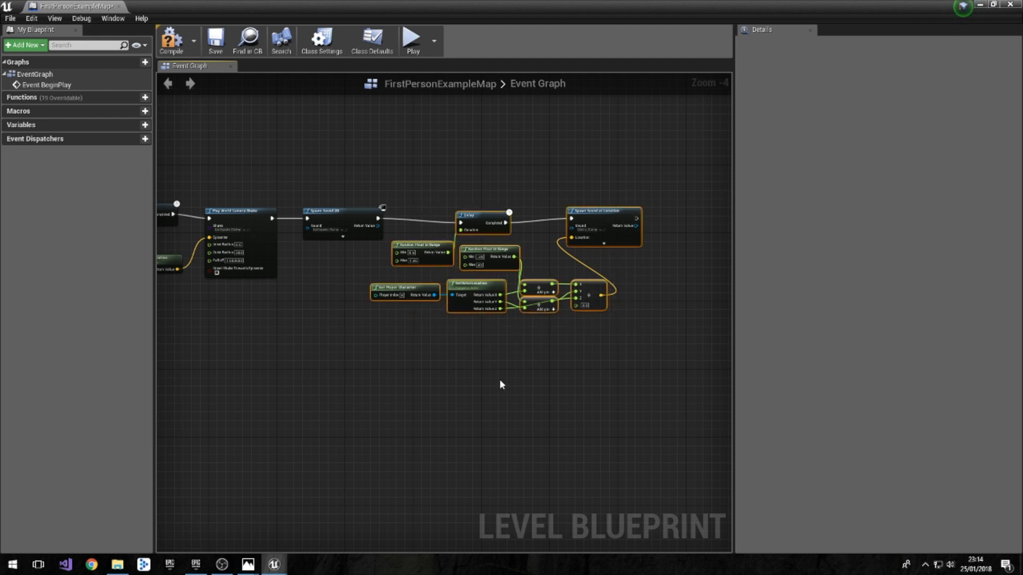
pyautogui.hotkey('ctrl', 'c')
pyautogui.hotkey('ctrl', 'v')
pyautogui.moveTo(502, 347); pyautogui.dragTo(498, 356)
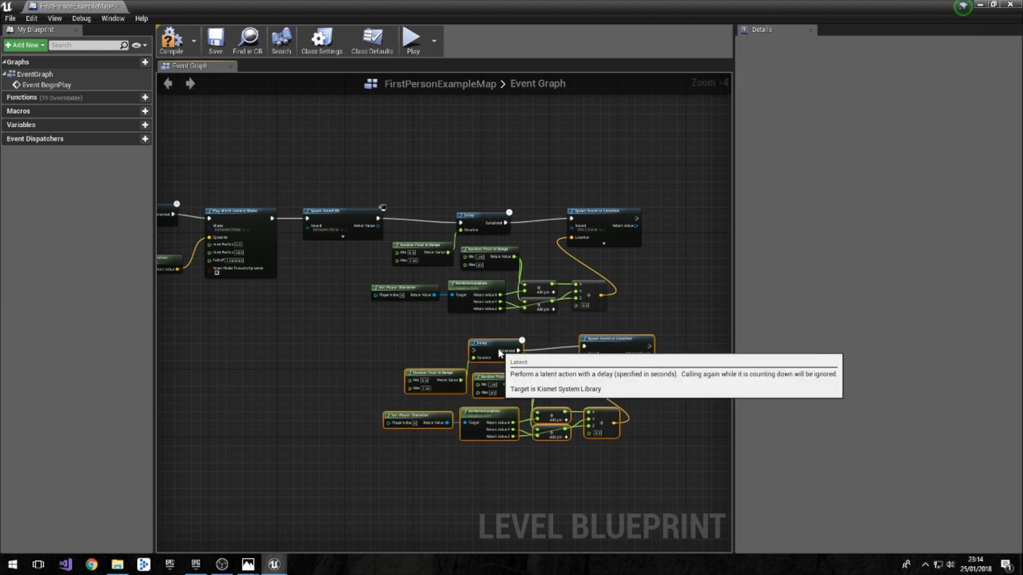
# - Move the Spawn Sound 2D node left and insert a Sequence node between it and the debris Delay
pyautogui.click(336, 221)
pyautogui.moveTo(361, 218); pyautogui.dragTo(388, 207)
pyautogui.write('sequence')
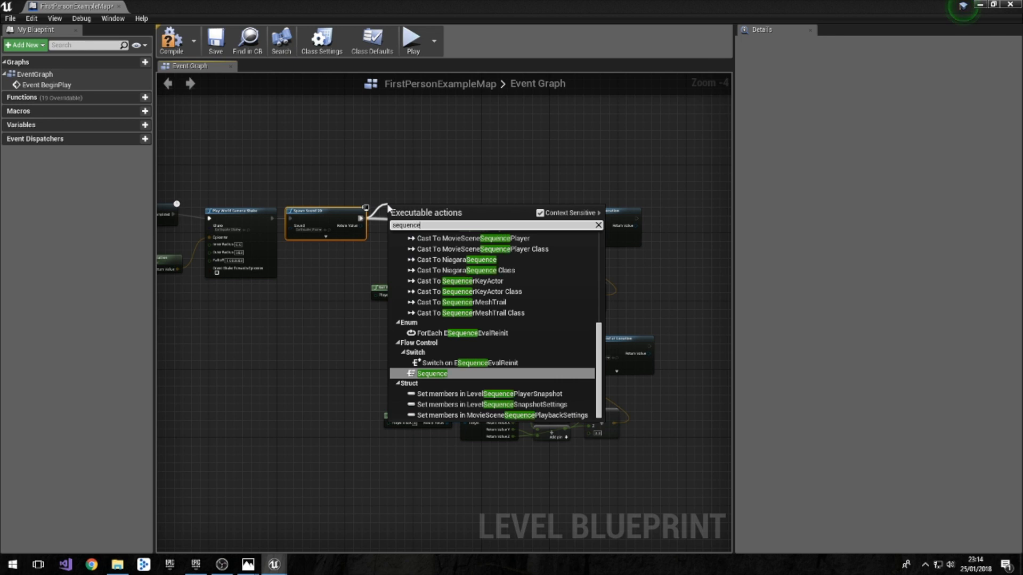
pyautogui.press('Return')
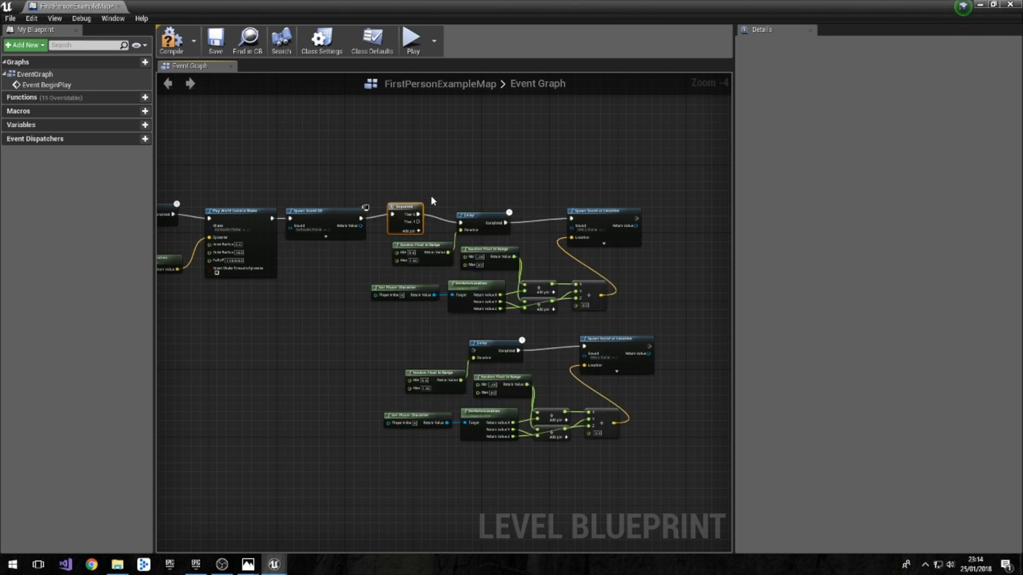
# - Shift the upper debris branch and its Get Player Character node right to make room after the Sequence node
pyautogui.moveTo(445, 193); pyautogui.dragTo(617, 311)
pyautogui.moveTo(591, 218); pyautogui.dragTo(634, 215)
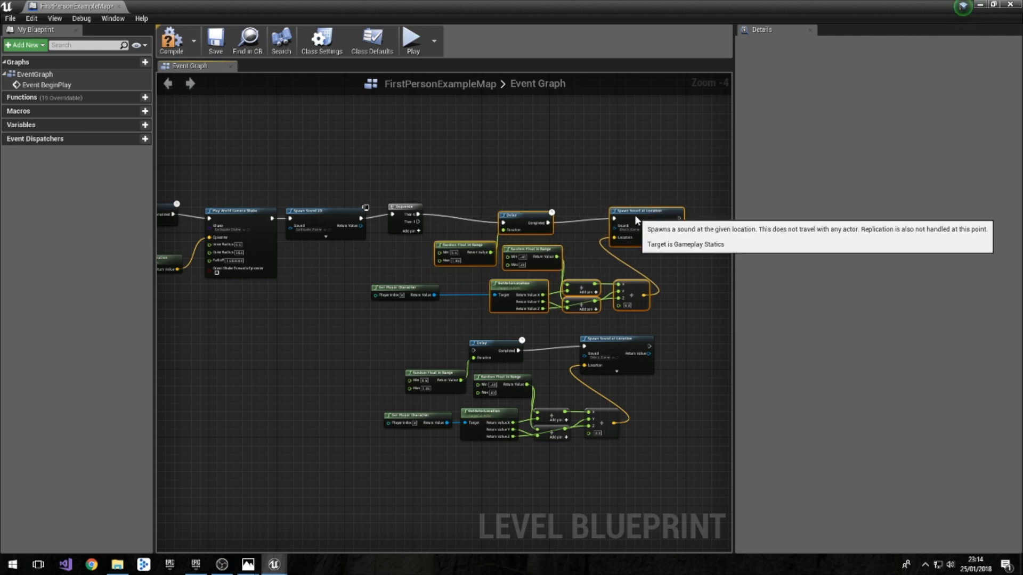
pyautogui.moveTo(416, 291); pyautogui.dragTo(448, 296)
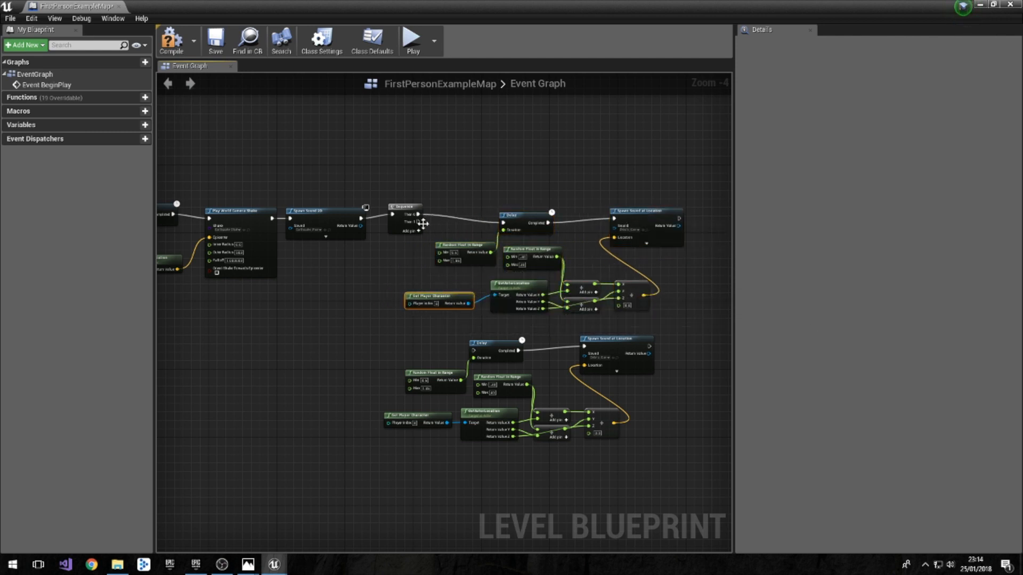
# - Connect the Sequence's Then 1 output to the copied Delay and change the random duration range feeding that Delay
pyautogui.moveTo(422, 224); pyautogui.dragTo(472, 350)
pyautogui.click(425, 389)
pyautogui.write('0')
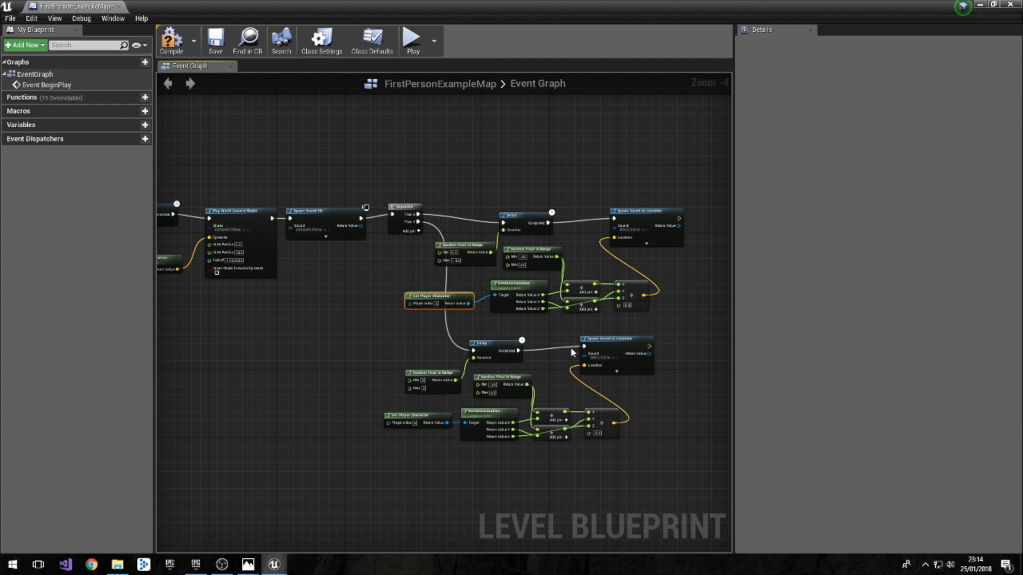
# - Switch to the level editor and open Debris_Cue from the Content > Sounds folder
pyautogui.moveTo(325, 339); pyautogui.dragTo(387, 332, button='right')
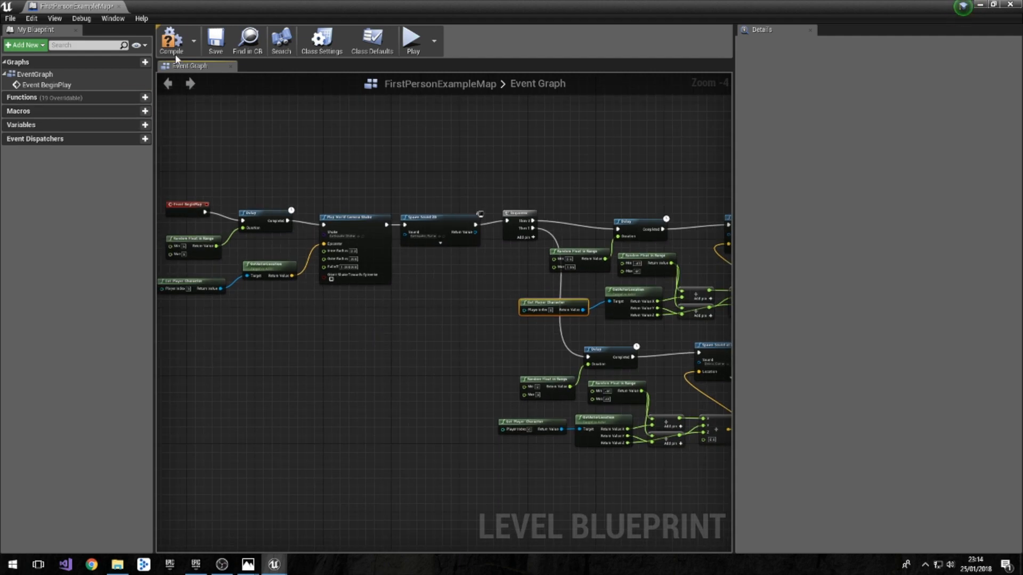
pyautogui.moveTo(75, 11); pyautogui.dragTo(185, 10)
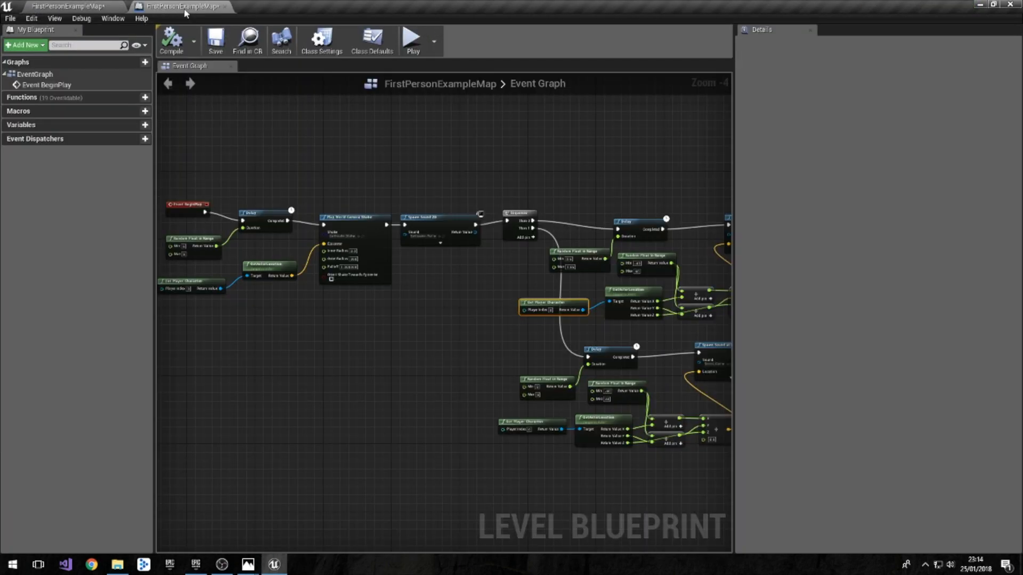
pyautogui.click(85, 6)
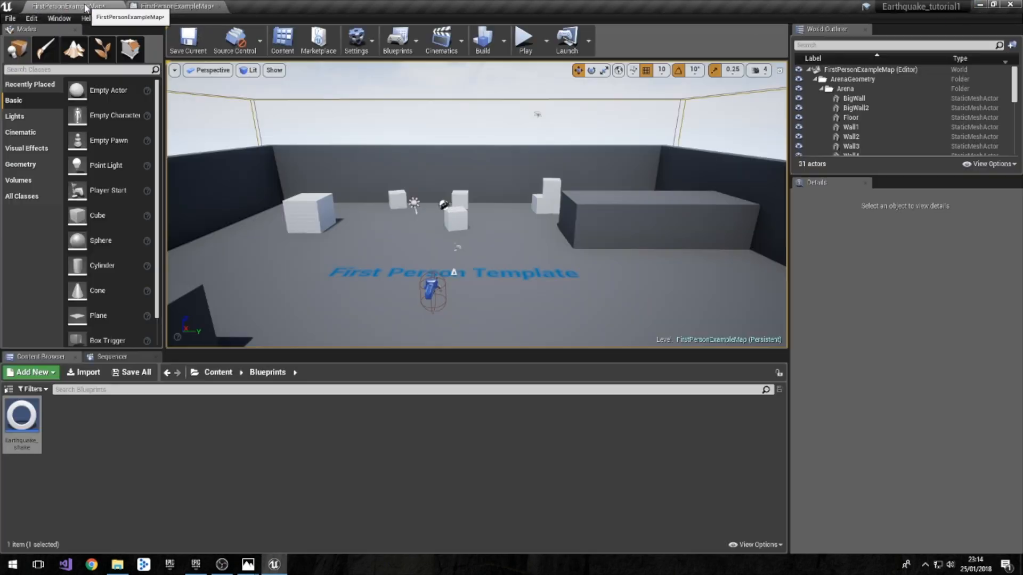
pyautogui.click(218, 372)
pyautogui.doubleClick(174, 429)
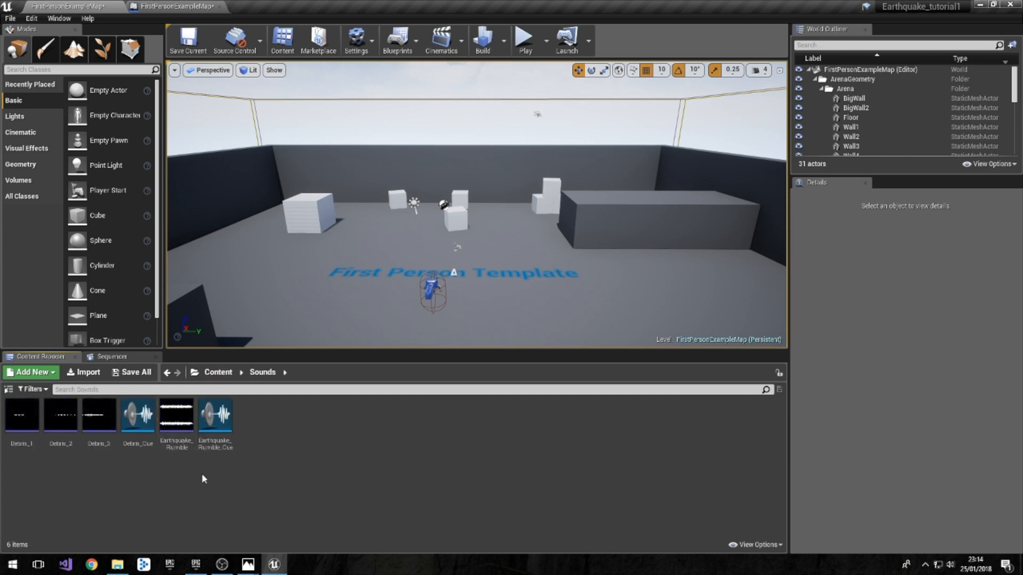
pyautogui.doubleClick(140, 433)
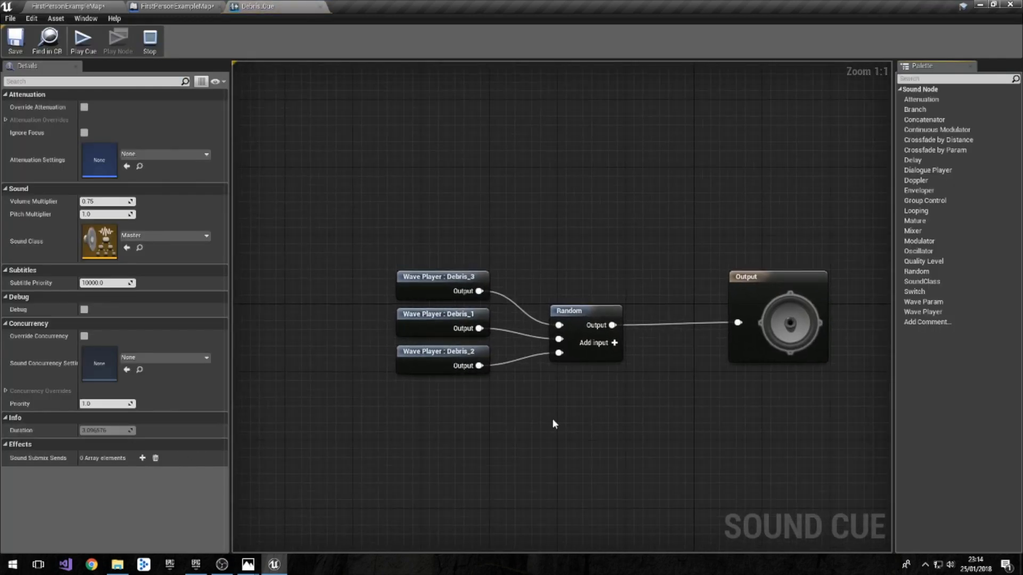
# - Enable Override Attenuation on the debris sound cue and set its attenuation Radius to 100
pyautogui.click(772, 329)
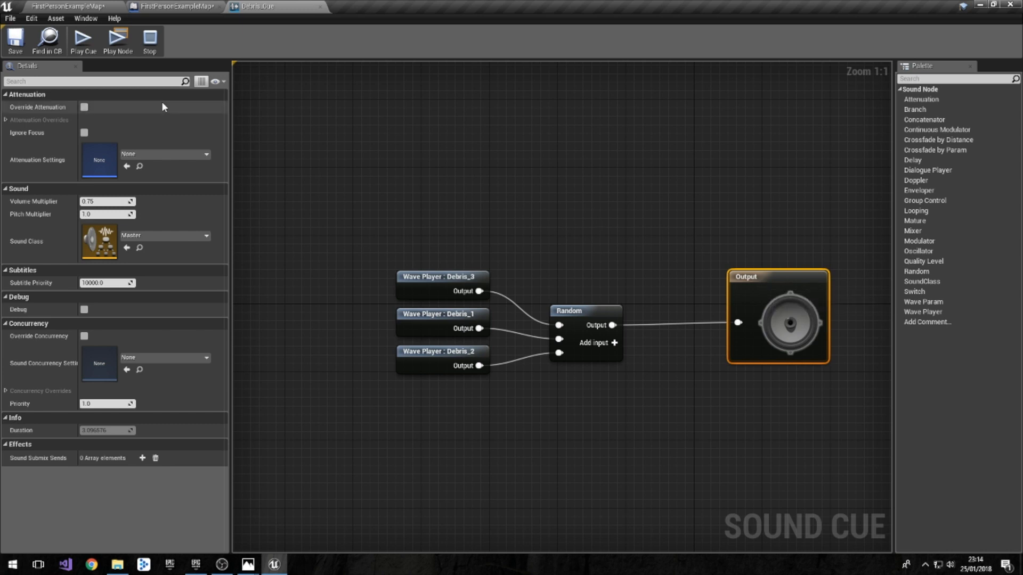
pyautogui.click(84, 107)
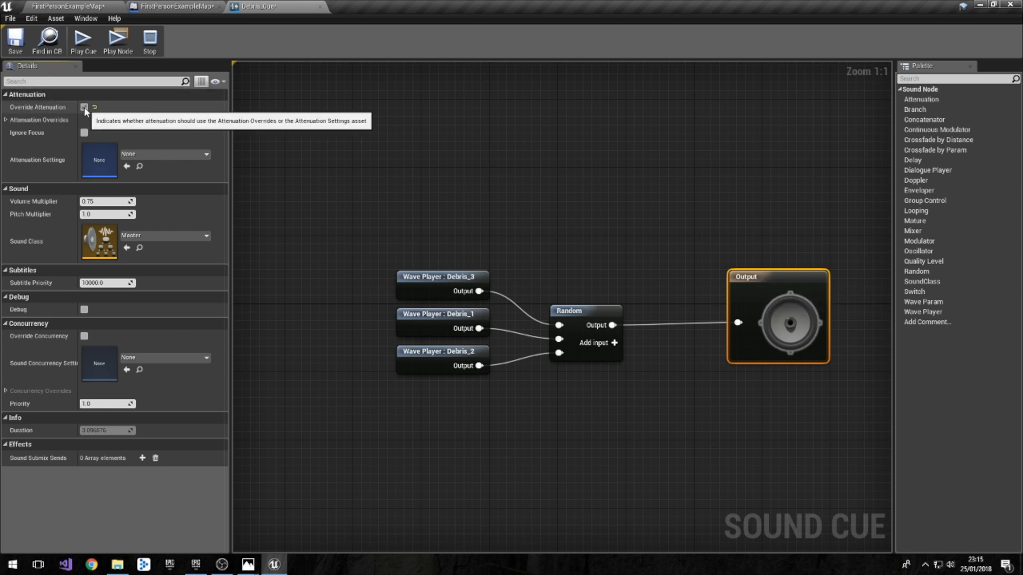
pyautogui.click(6, 120)
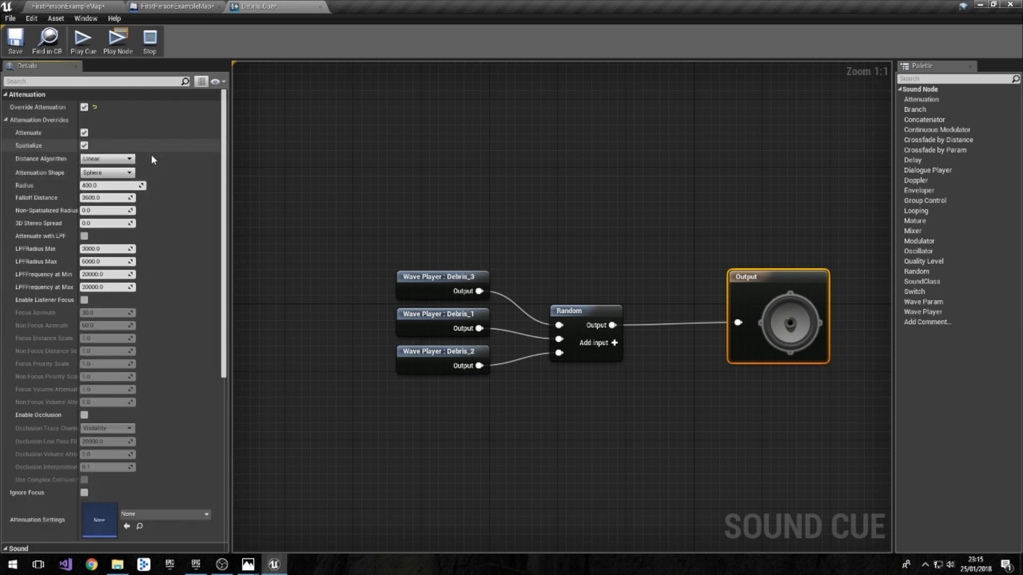
pyautogui.click(127, 185)
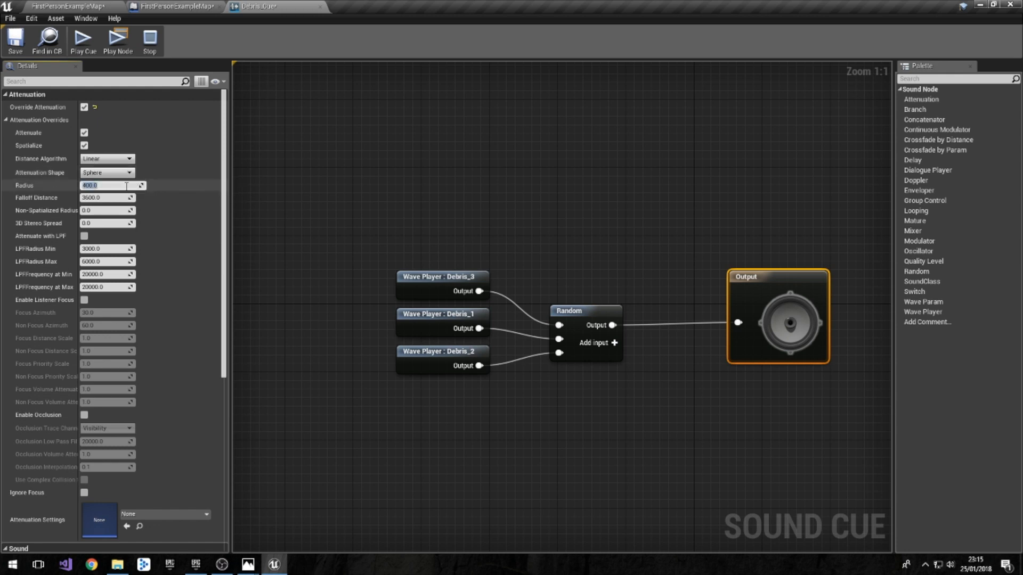
pyautogui.write('200')
pyautogui.press('Return')
pyautogui.write('100')
pyautogui.press('Return')
# - Set the cue's Falloff Distance to 1000, then save and close Debris_Cue
pyautogui.click(112, 199)
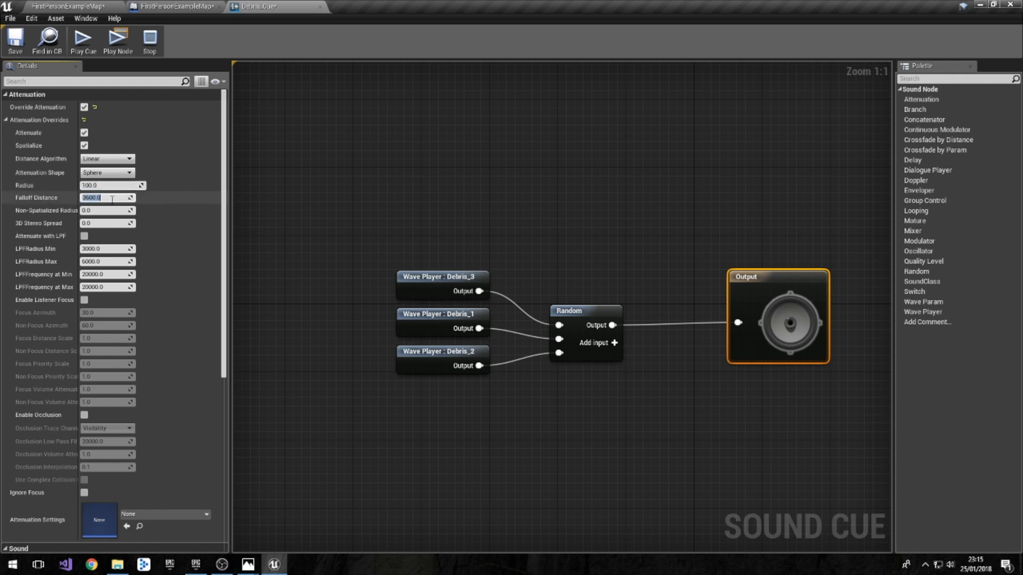
pyautogui.write('1000')
pyautogui.press('Return')
pyautogui.click(21, 50)
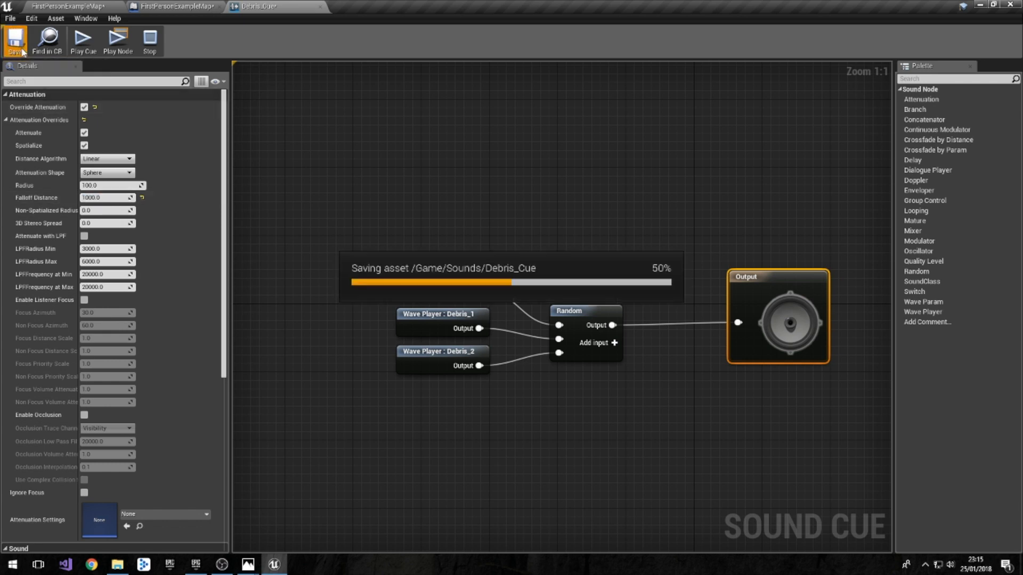
pyautogui.click(319, 7)
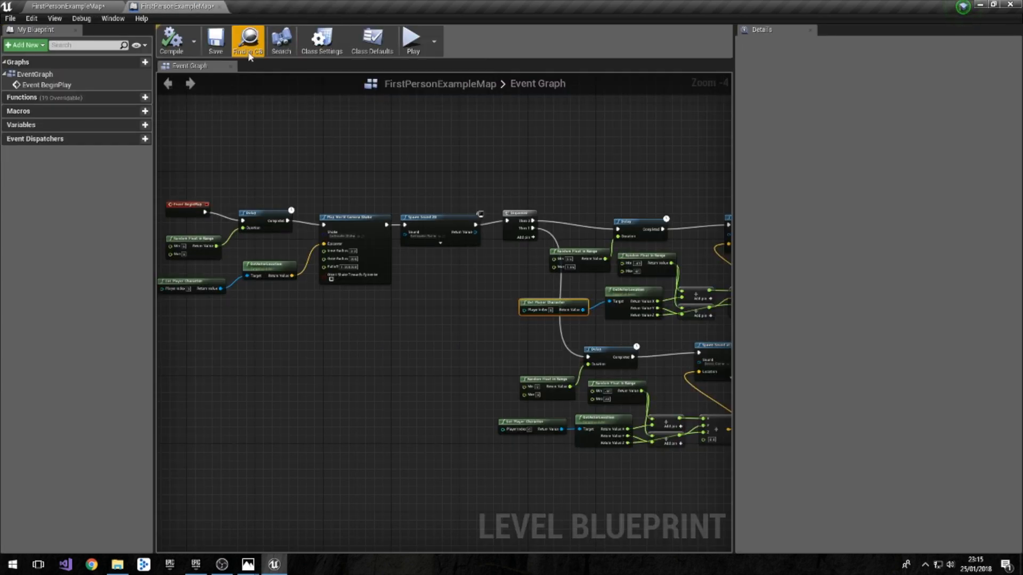
# - Compile the Level Blueprint, view the level in the main editor and return to the event graph
pyautogui.click(172, 42)
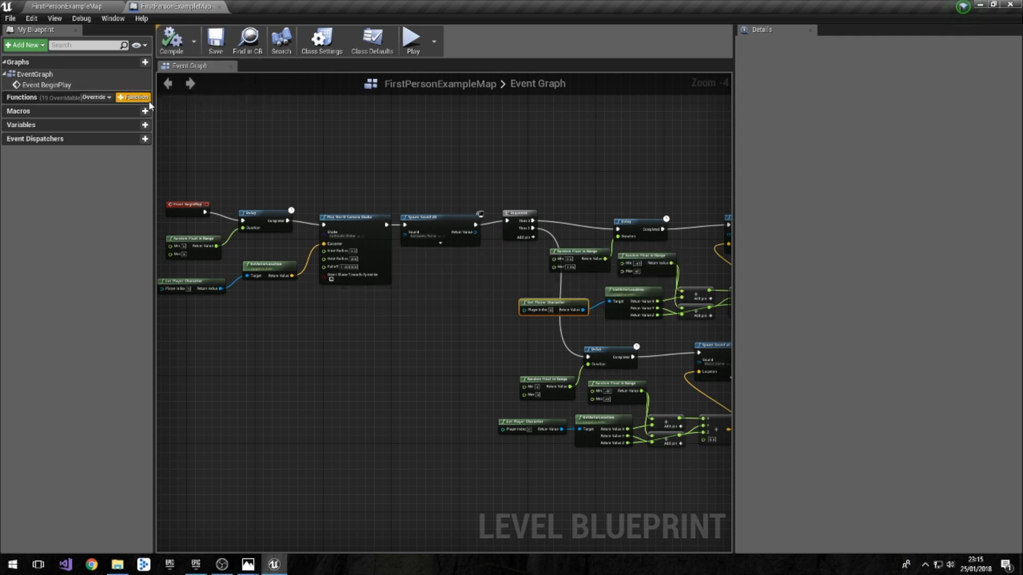
pyautogui.click(70, 7)
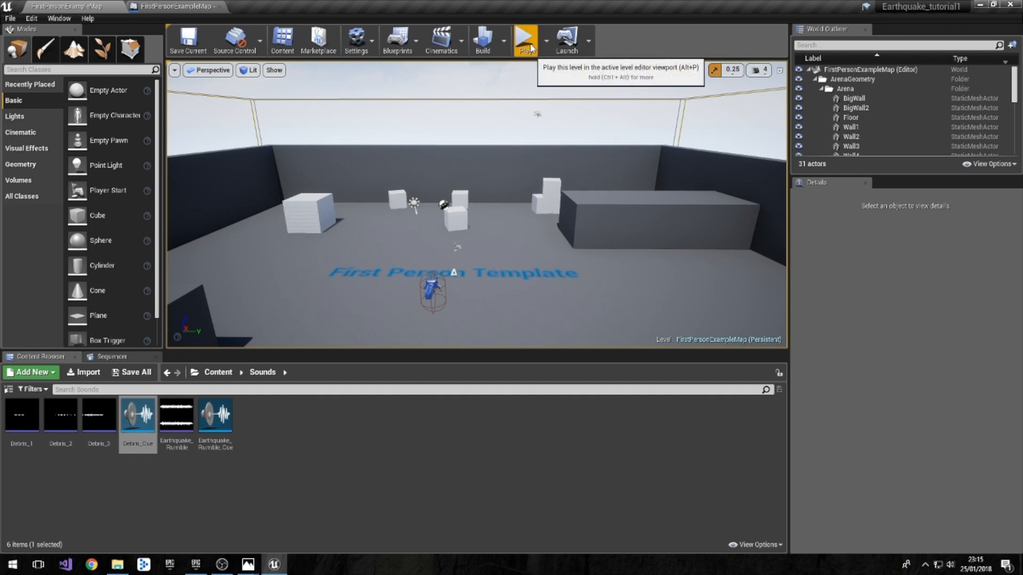
pyautogui.click(171, 6)
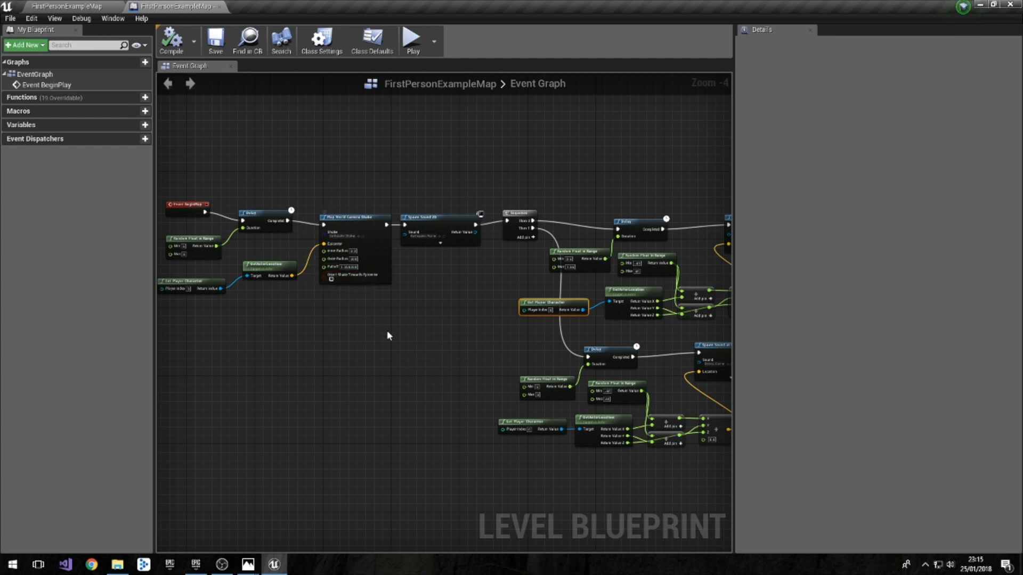
# - Add a third output to the Sequence node and route it through a new Delay node back into the first Delay after Event BeginPlay
pyautogui.click(533, 238)
pyautogui.moveTo(533, 235); pyautogui.dragTo(244, 226)
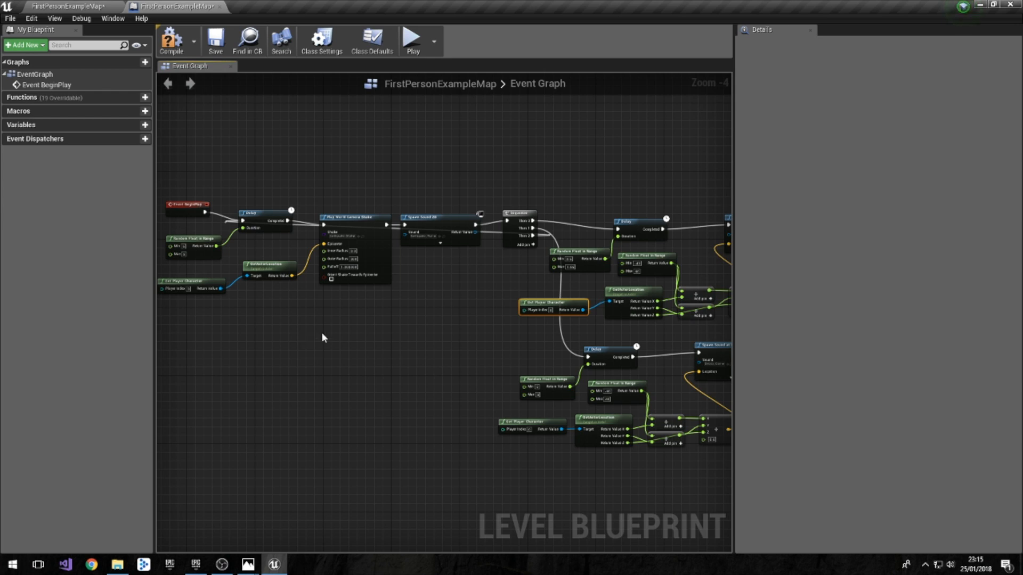
pyautogui.moveTo(532, 236); pyautogui.dragTo(346, 334)
pyautogui.write('delay')
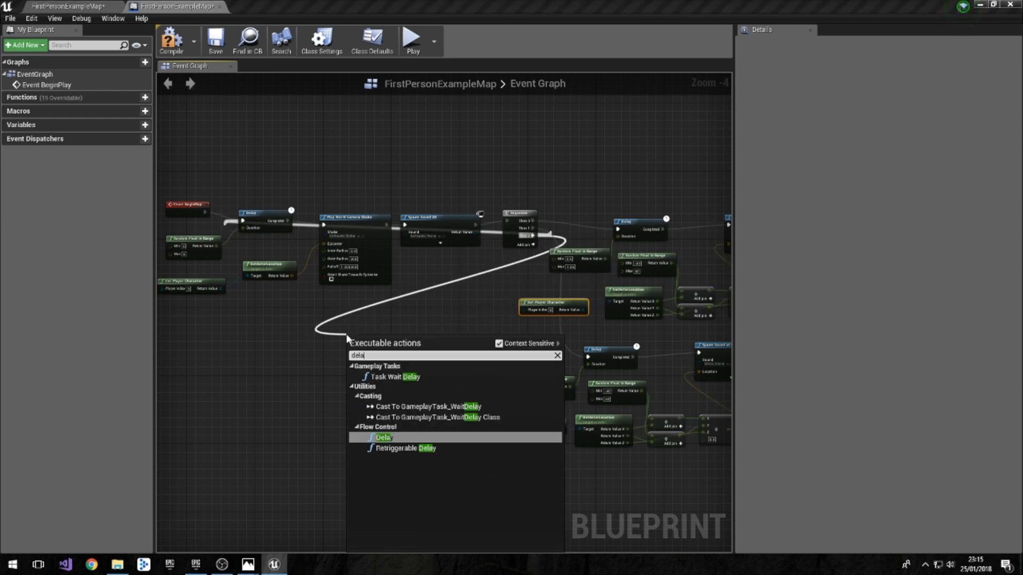
pyautogui.press('Return')
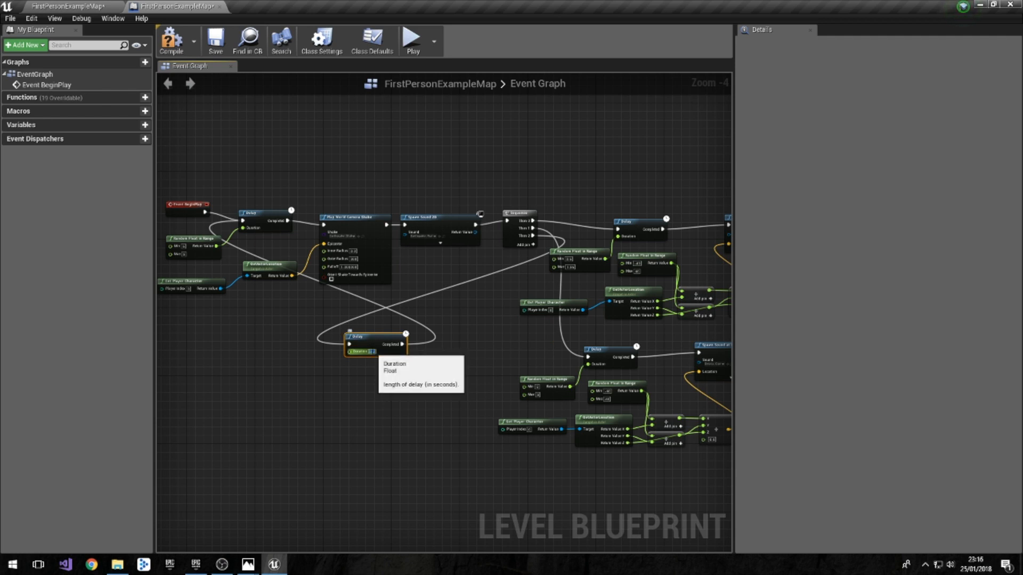
# - Set the looping Delay node's Duration to 5 seconds, then compile and save the Level Blueprint
pyautogui.write('5')
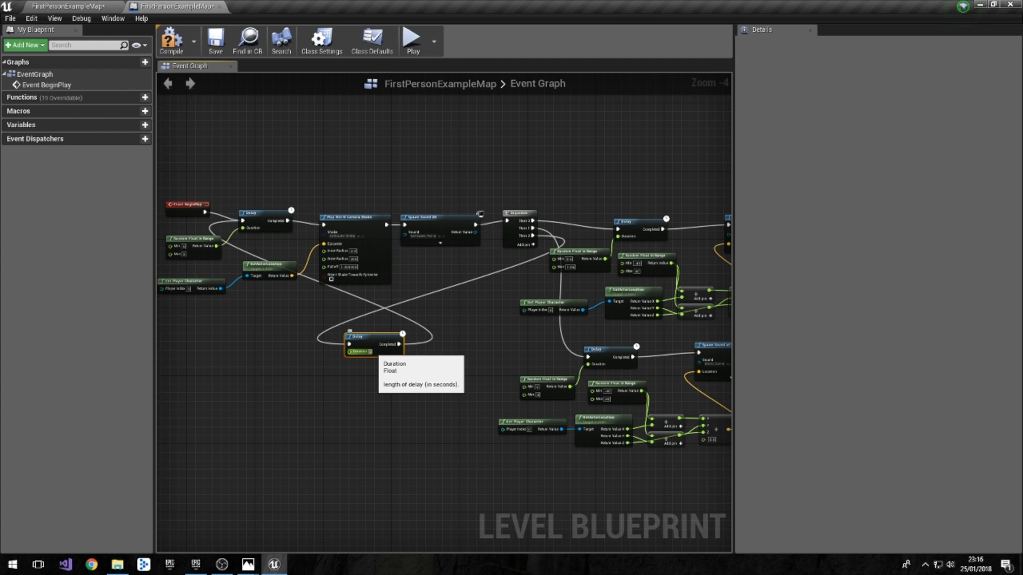
pyautogui.click(249, 220)
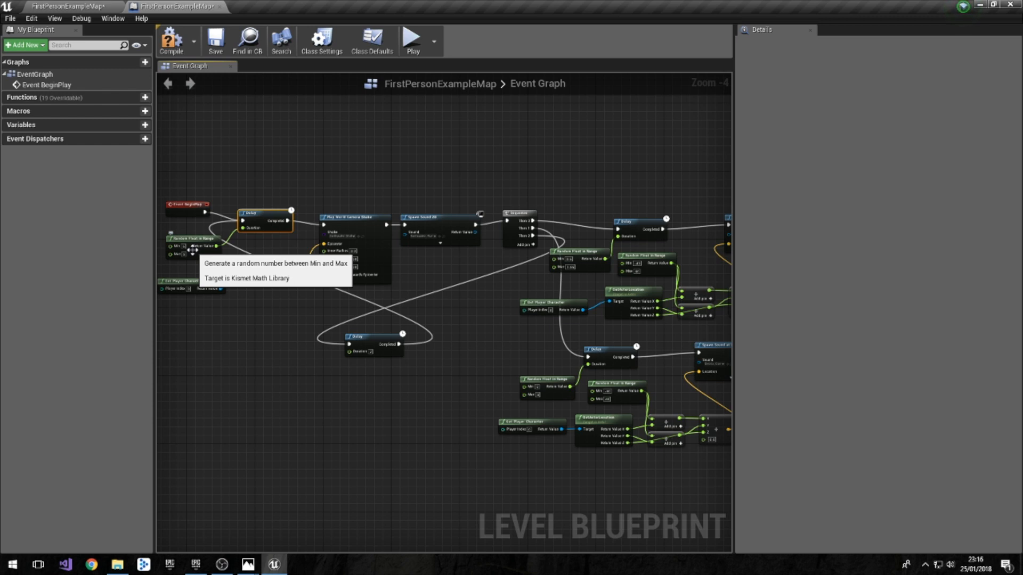
pyautogui.moveTo(439, 371); pyautogui.dragTo(282, 356, button='right')
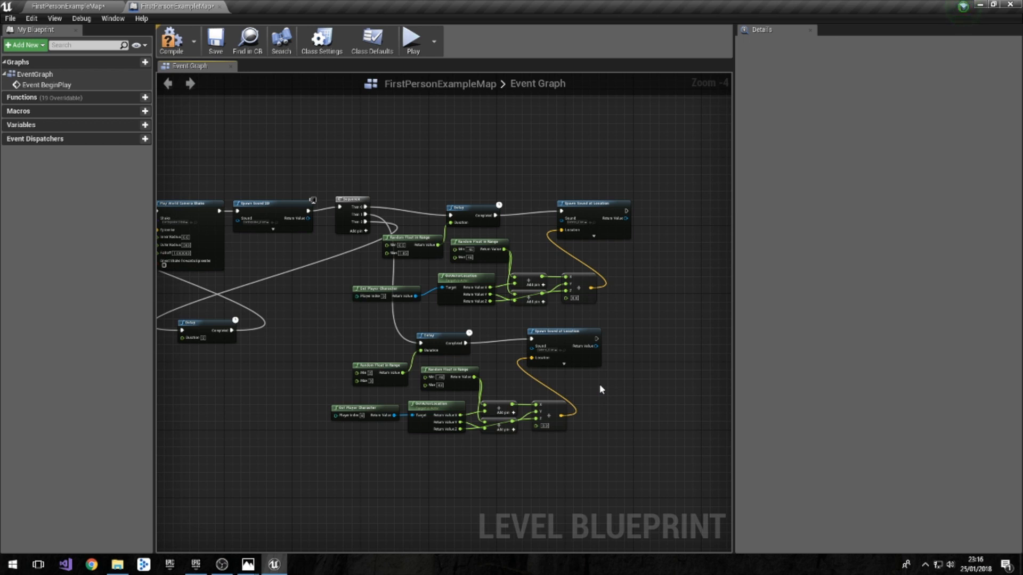
pyautogui.moveTo(312, 363); pyautogui.dragTo(489, 353, button='right')
pyautogui.click(181, 54)
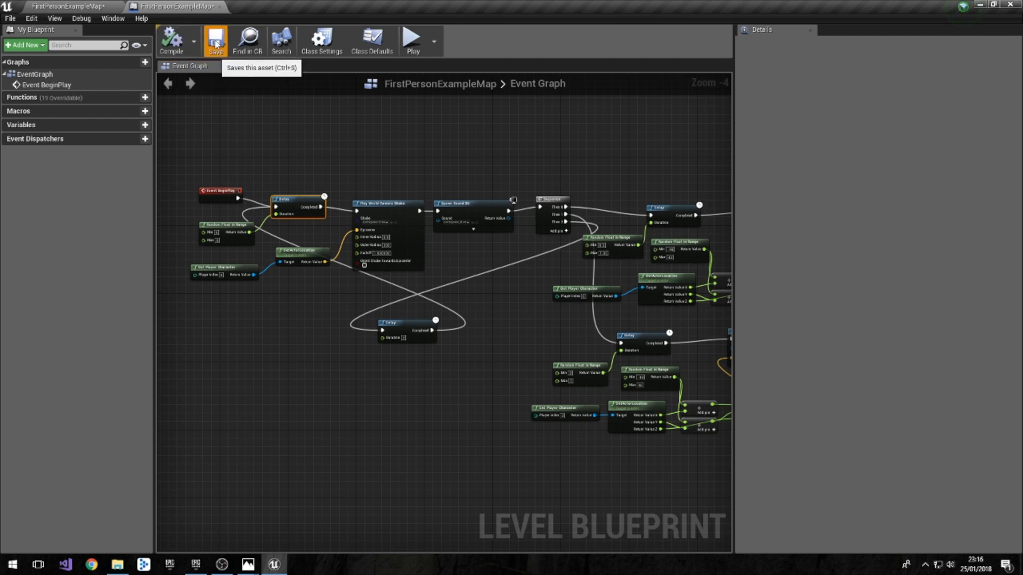
# - Play the level from the main editor to test the looping earthquake effect, then end the play session
pyautogui.click(59, 10)
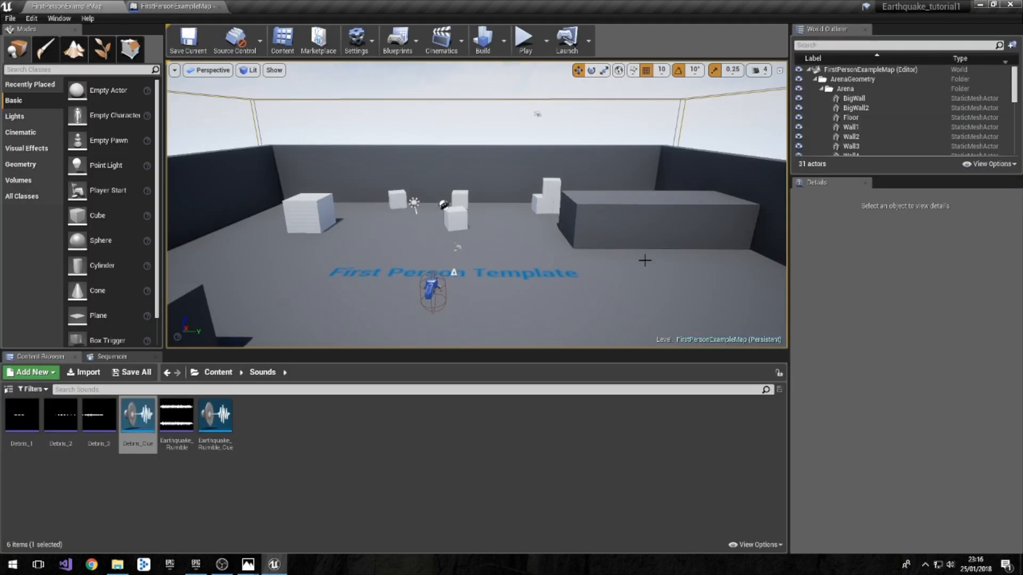
pyautogui.click(524, 39)
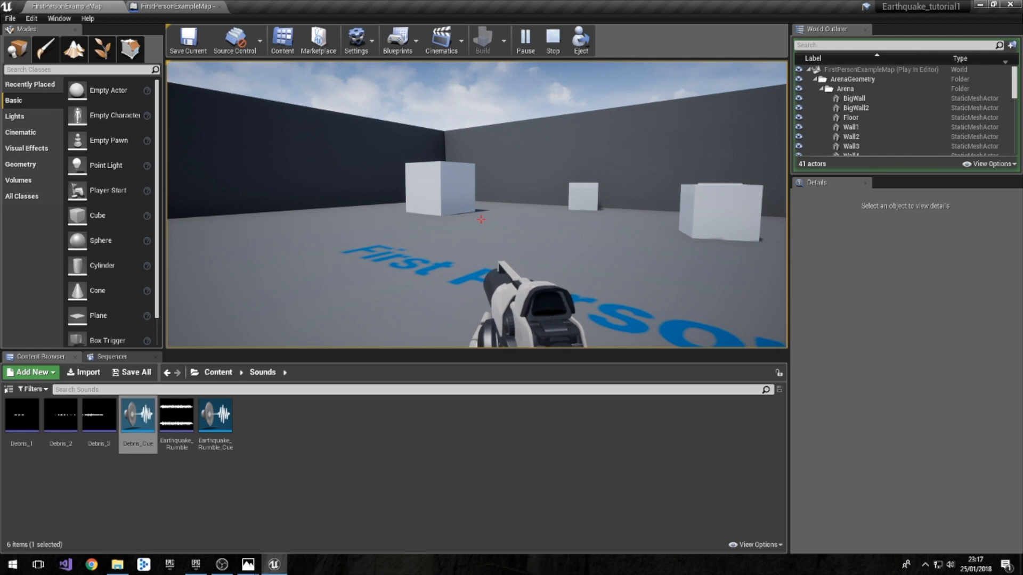
pyautogui.press('Escape')
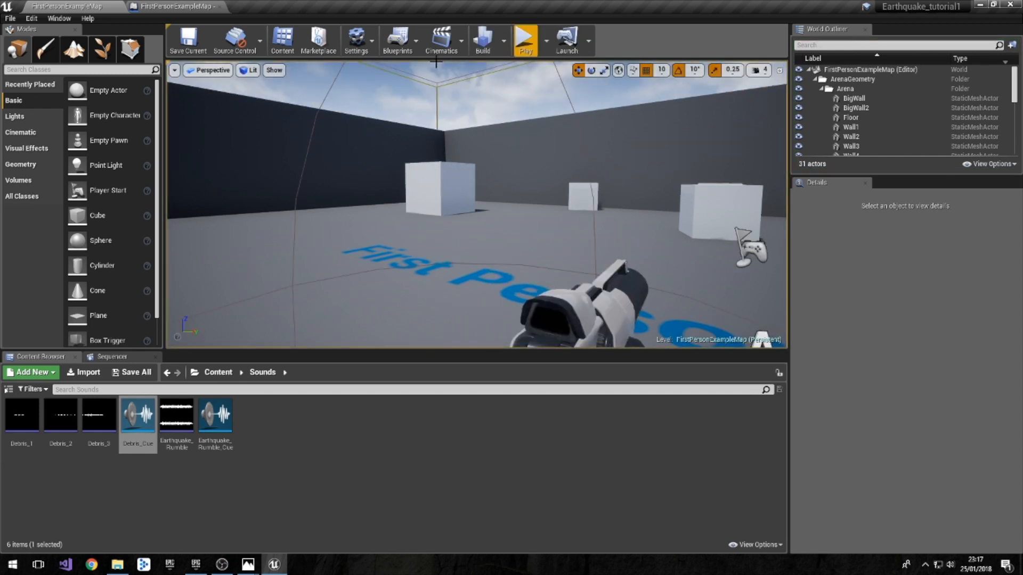